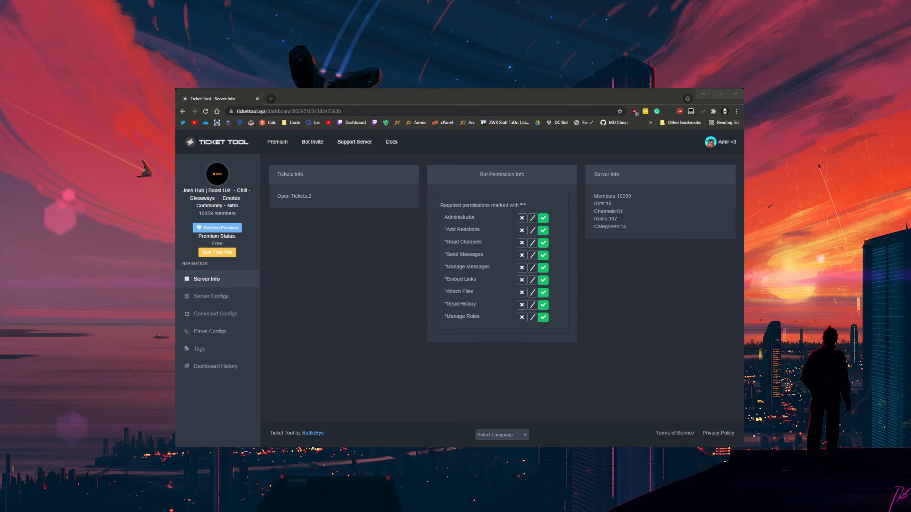
# Step: Go to the list of manageable servers and open the dashboard of the Josh Hub | Boost Us! server
pyautogui.moveTo(237, 111); pyautogui.dragTo(314, 112)
pyautogui.click(353, 227)
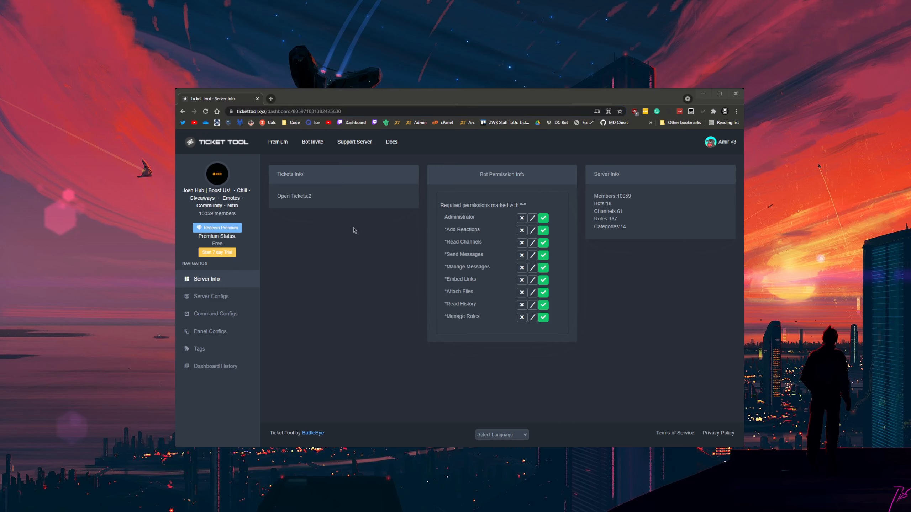
pyautogui.click(713, 145)
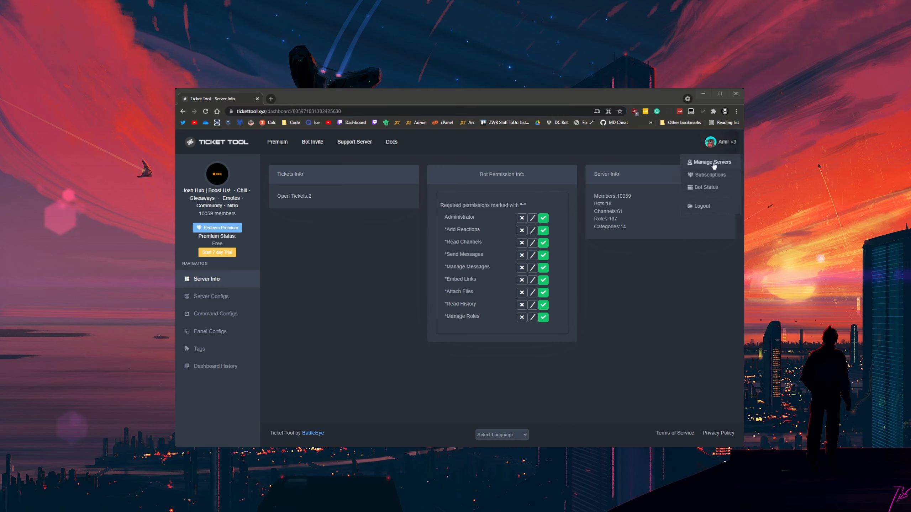
pyautogui.click(713, 163)
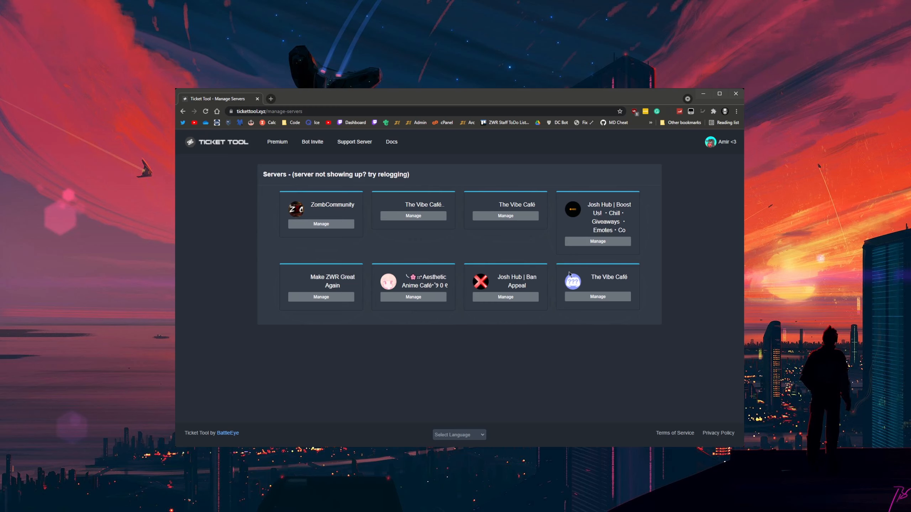
pyautogui.click(721, 143)
pyautogui.click(612, 243)
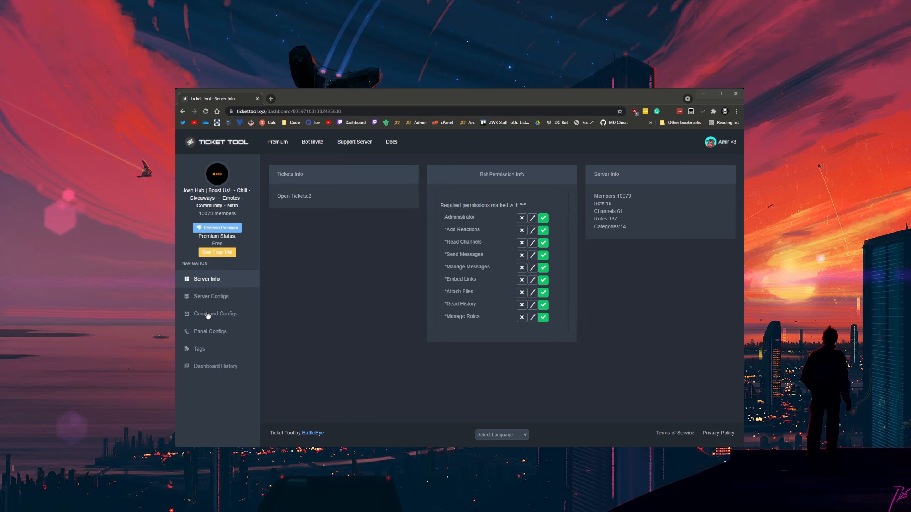
# Step: Open the server configuration page and examine the Command Prefix setting in the general options
pyautogui.click(229, 300)
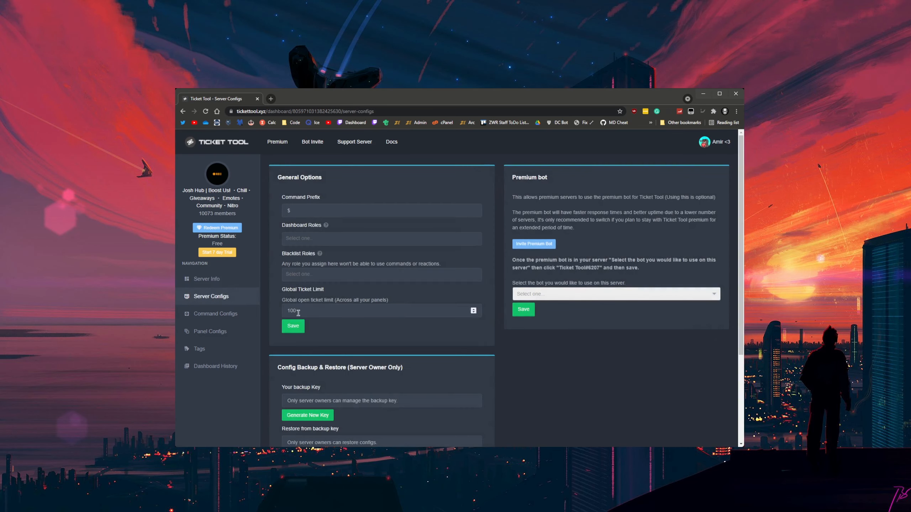
pyautogui.click(307, 212)
pyautogui.moveTo(282, 197); pyautogui.dragTo(309, 206)
pyautogui.click(310, 208)
pyautogui.moveTo(305, 211); pyautogui.dragTo(279, 208)
pyautogui.moveTo(309, 212); pyautogui.dragTo(285, 211)
pyautogui.click(303, 212)
pyautogui.click(323, 212)
# Step: Look through the roles available for Dashboard Roles without choosing any of them
pyautogui.click(309, 237)
pyautogui.click(341, 200)
pyautogui.click(293, 236)
pyautogui.click(311, 238)
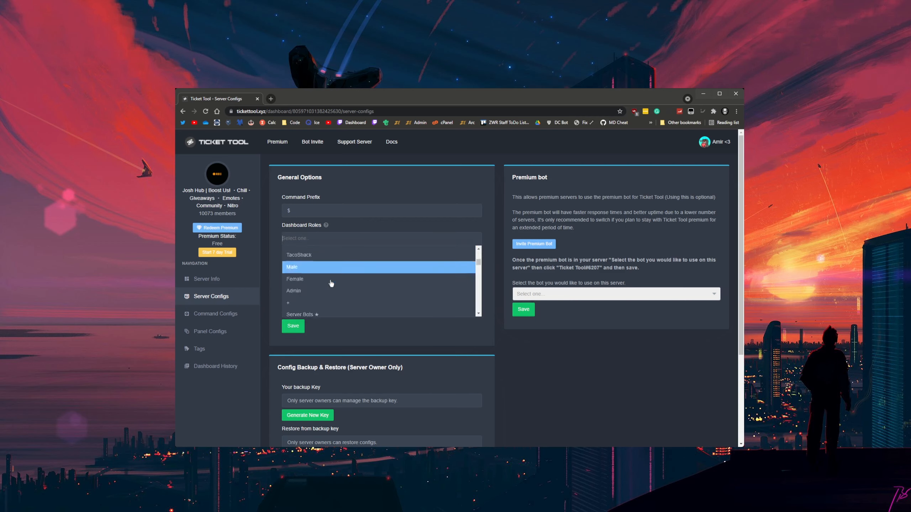
pyautogui.scroll(-3, 331, 284)
pyautogui.click(281, 274)
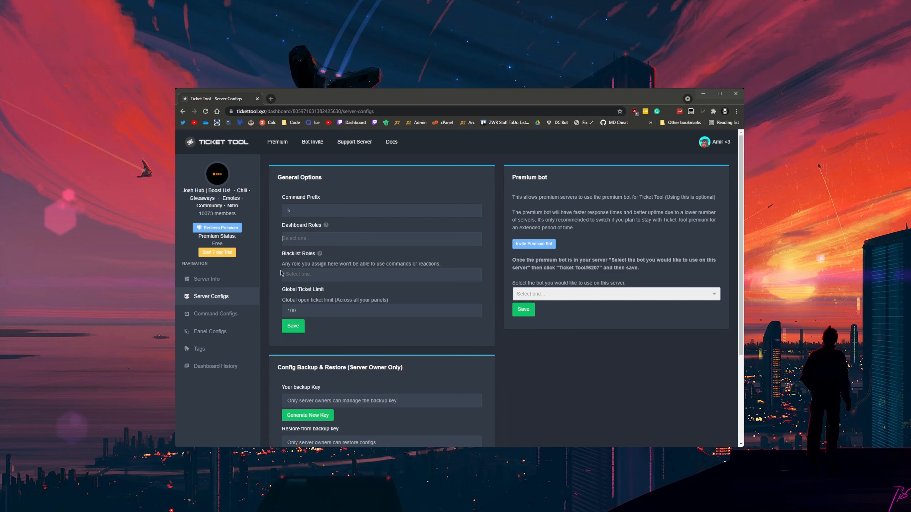
pyautogui.click(333, 233)
pyautogui.scroll(-3, 343, 291)
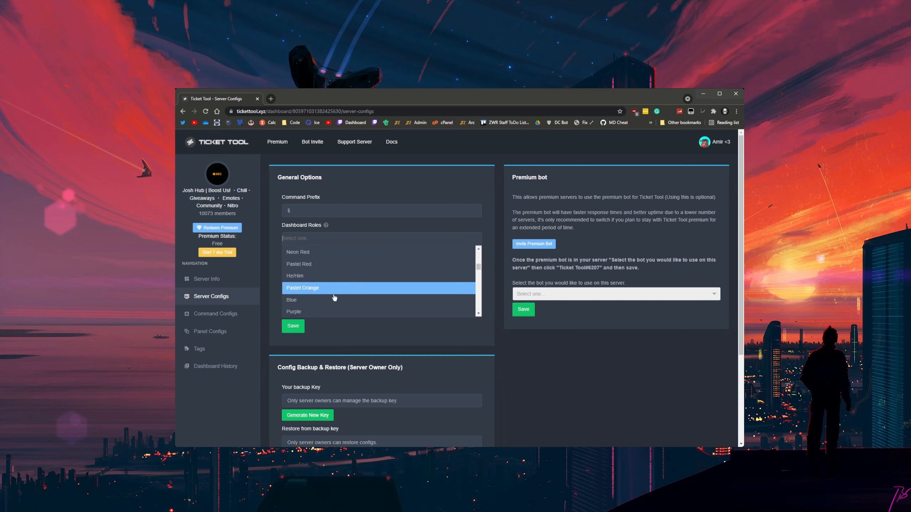
pyautogui.click(348, 202)
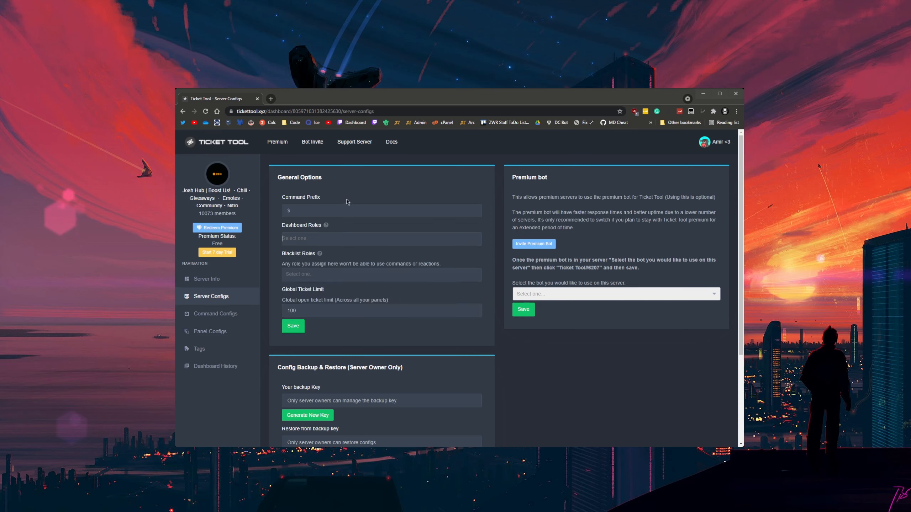
pyautogui.click(333, 240)
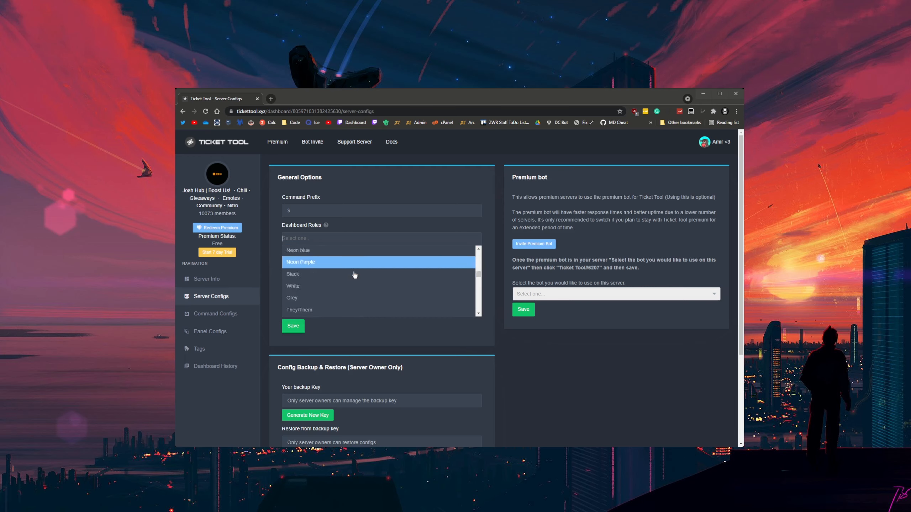
pyautogui.click(362, 225)
pyautogui.click(317, 238)
pyautogui.scroll(-5, 344, 291)
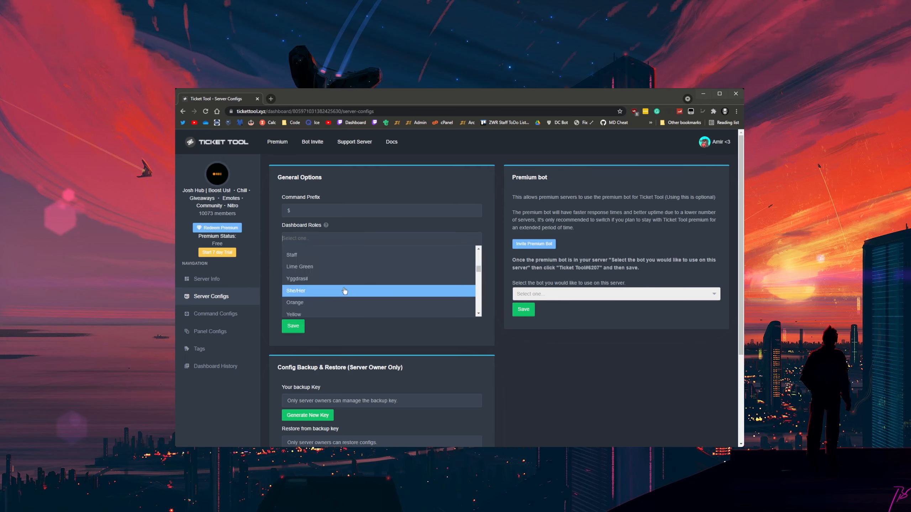
pyautogui.click(356, 228)
pyautogui.click(352, 244)
pyautogui.scroll(-3, 347, 281)
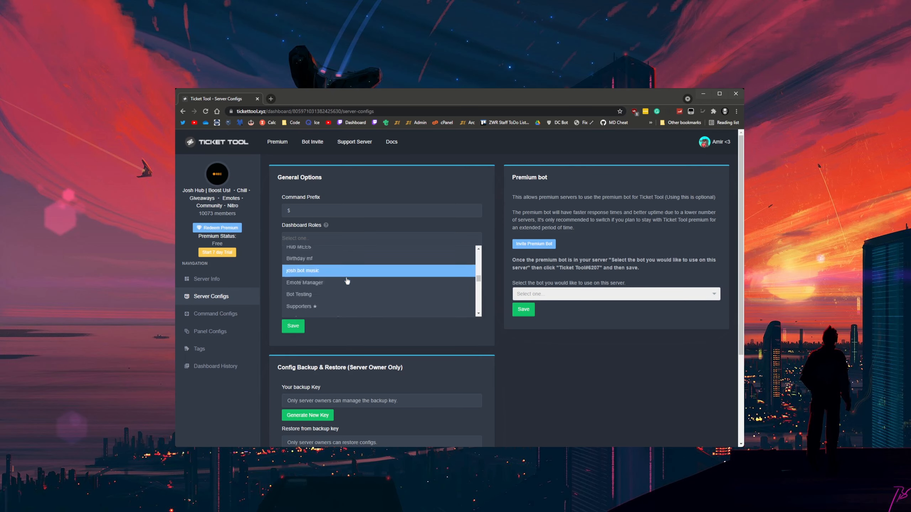
pyautogui.scroll(-5, 352, 274)
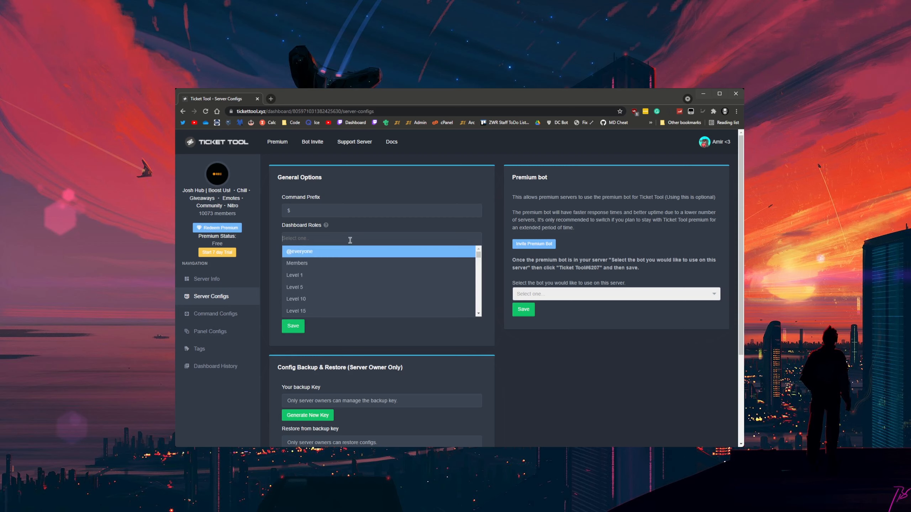
pyautogui.click(359, 226)
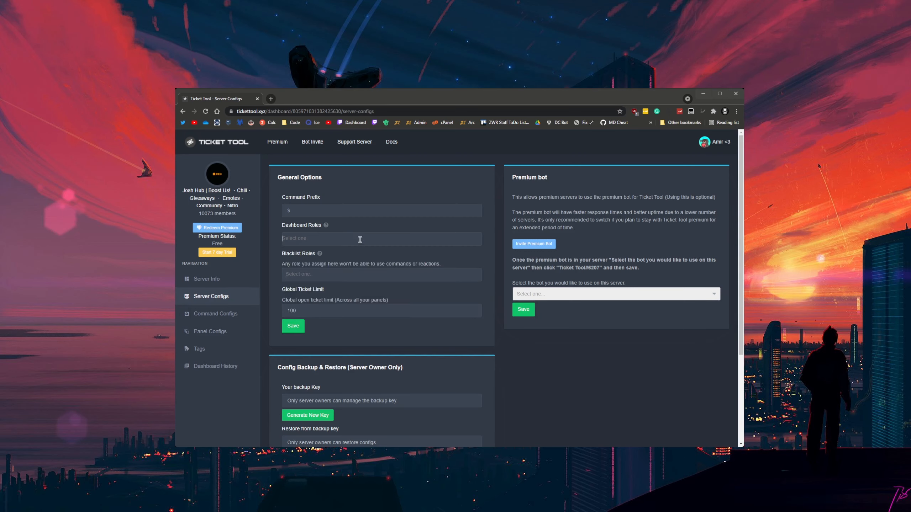
pyautogui.click(360, 239)
pyautogui.scroll(-10, 358, 278)
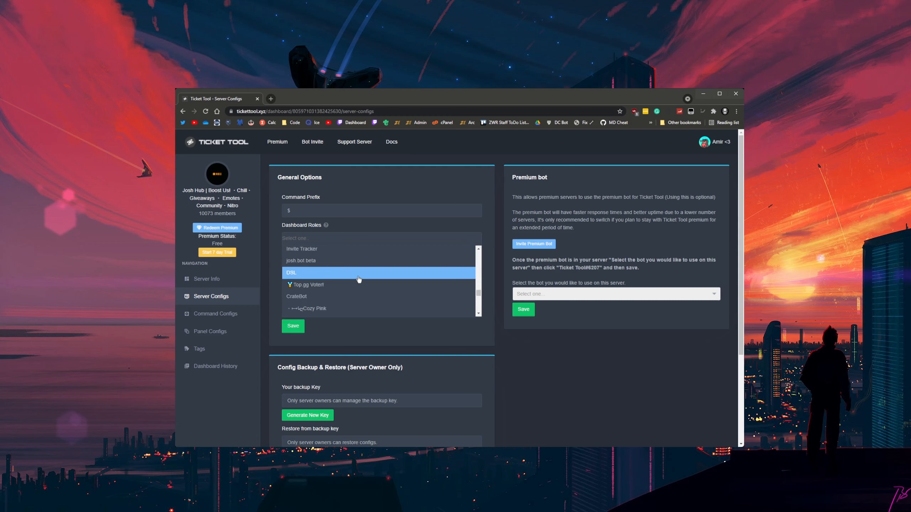
pyautogui.scroll(3, 349, 288)
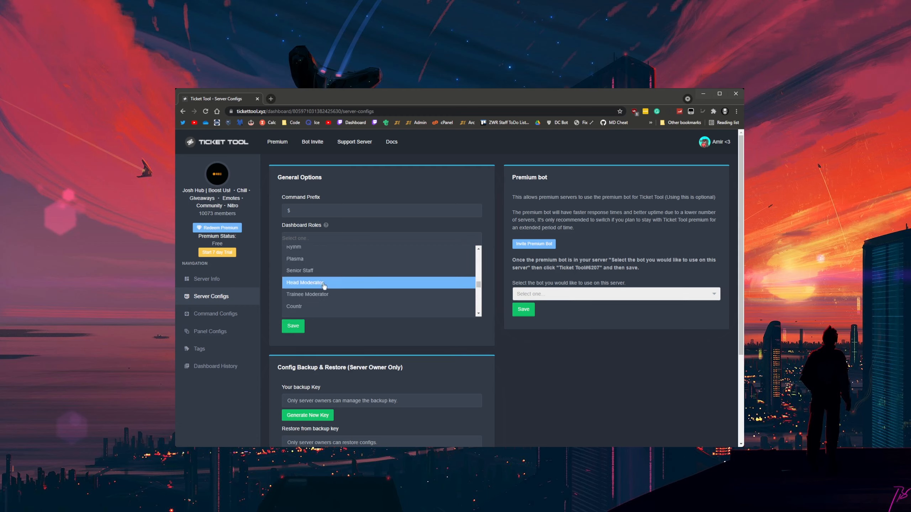
pyautogui.click(346, 335)
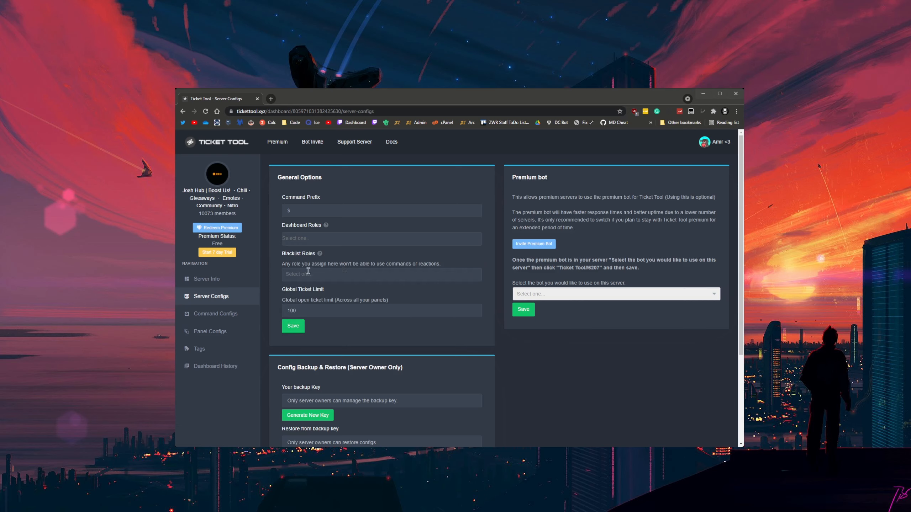
# Step: Look through the roles available for Blacklist Roles without choosing any of them
pyautogui.click(322, 278)
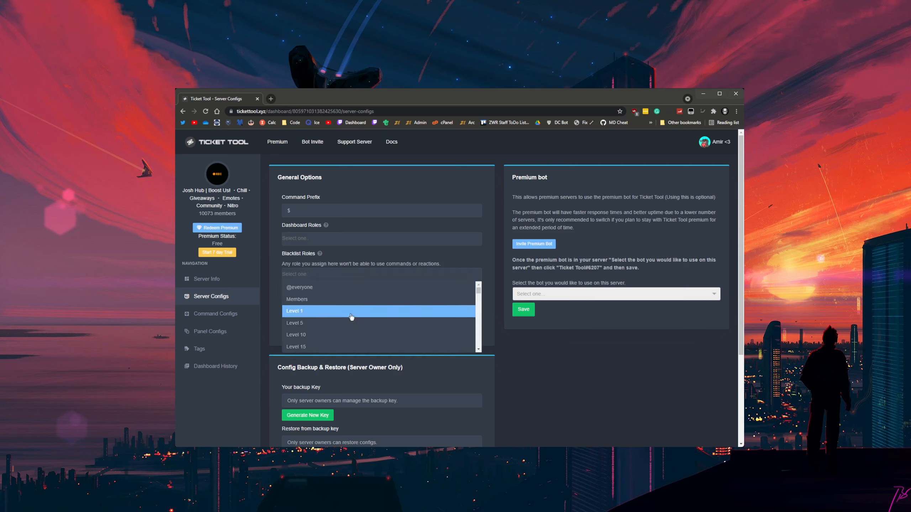
pyautogui.scroll(-3, 327, 330)
pyautogui.scroll(-3, 328, 330)
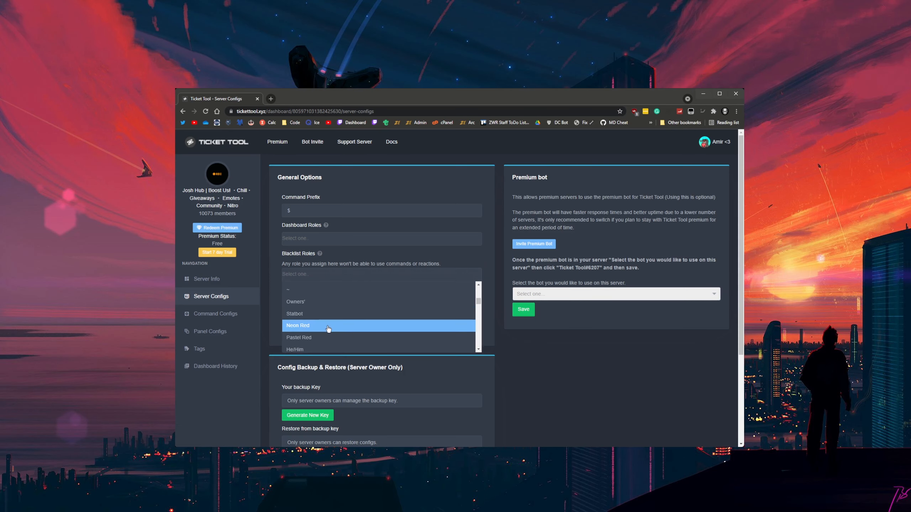
pyautogui.scroll(6, 328, 331)
pyautogui.click(333, 257)
pyautogui.click(327, 273)
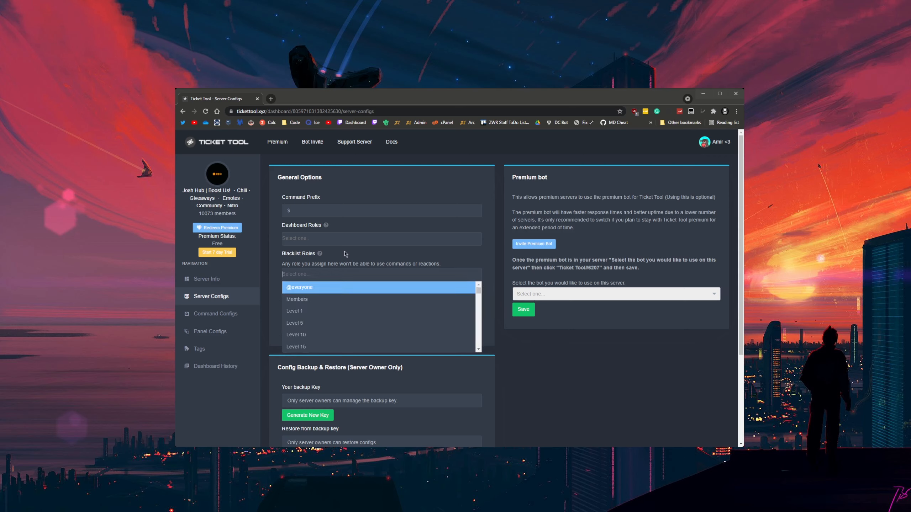
pyautogui.click(345, 254)
pyautogui.click(326, 274)
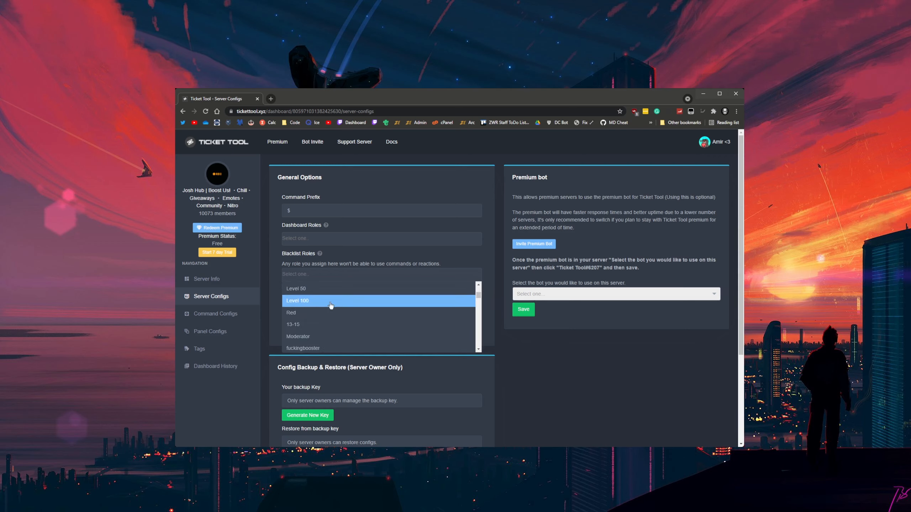
pyautogui.click(344, 257)
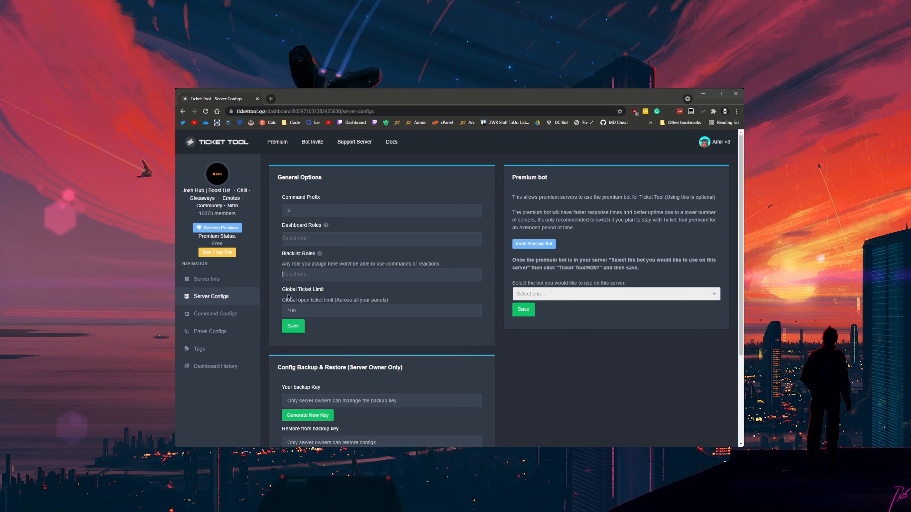
# Step: Examine the Global Ticket Limit setting, which applies across all panels, without changing its value
pyautogui.doubleClick(299, 311)
pyautogui.click(334, 324)
pyautogui.doubleClick(299, 311)
pyautogui.click(331, 327)
pyautogui.moveTo(310, 301); pyautogui.dragTo(292, 310)
pyautogui.click(316, 313)
pyautogui.click(318, 310)
pyautogui.click(287, 324)
pyautogui.moveTo(321, 314); pyautogui.dragTo(266, 316)
pyautogui.click(332, 310)
pyautogui.moveTo(199, 213); pyautogui.dragTo(237, 215)
pyautogui.click(217, 221)
pyautogui.moveTo(316, 310); pyautogui.dragTo(266, 310)
pyautogui.click(317, 326)
pyautogui.doubleClick(301, 313)
pyautogui.click(310, 315)
pyautogui.moveTo(325, 316); pyautogui.dragTo(274, 316)
pyautogui.click(306, 310)
pyautogui.click(323, 331)
# Step: Review the Config Backup & Restore options and the Premium bot section of the server configuration
pyautogui.scroll(-3, 303, 311)
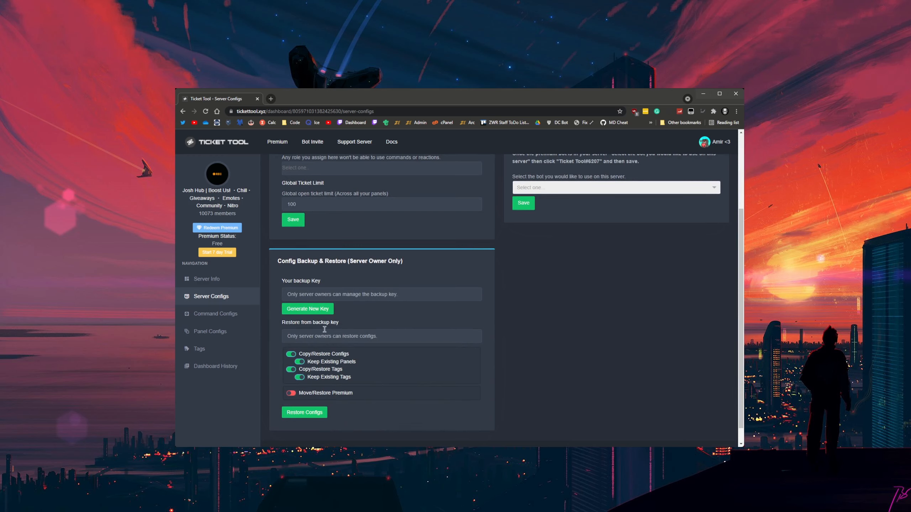
pyautogui.click(409, 294)
pyautogui.scroll(3, 304, 339)
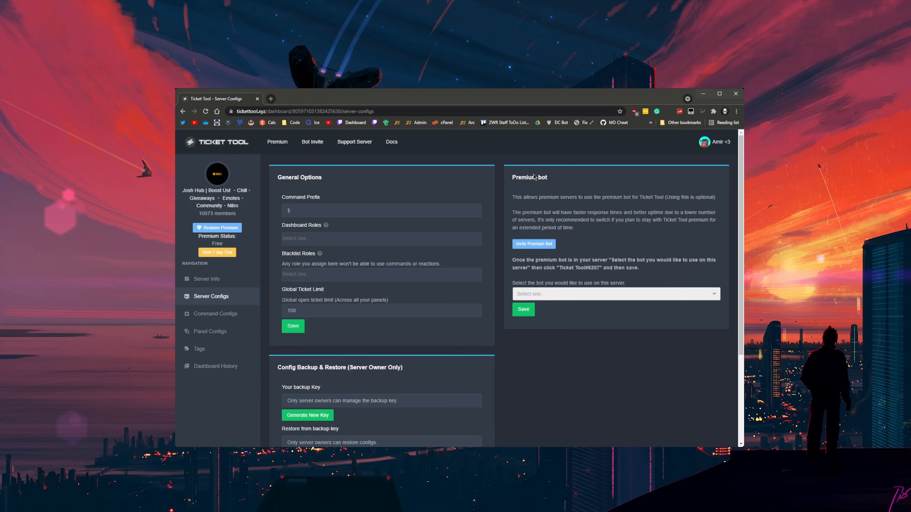
# Step: Open the command configuration page and read the ticket commands' descriptions, including Re-Open, Transcript, Add and Claim Ticket
pyautogui.click(205, 313)
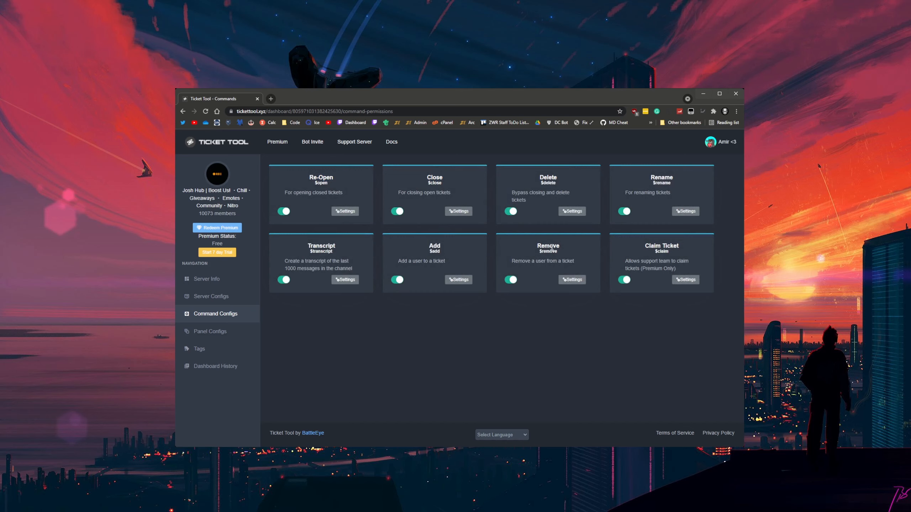
pyautogui.moveTo(309, 177); pyautogui.dragTo(321, 177)
pyautogui.click(321, 177)
pyautogui.moveTo(350, 261); pyautogui.dragTo(314, 251)
pyautogui.click(341, 253)
pyautogui.click(341, 253)
pyautogui.click(315, 251)
pyautogui.moveTo(444, 252); pyautogui.dragTo(432, 248)
pyautogui.click(432, 250)
pyautogui.moveTo(684, 269); pyautogui.dragTo(630, 262)
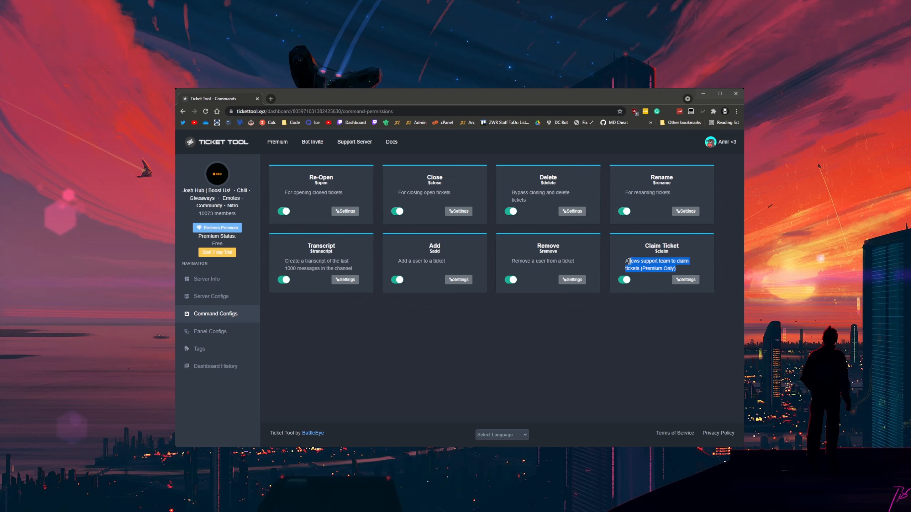
pyautogui.moveTo(683, 270); pyautogui.dragTo(628, 260)
pyautogui.click(693, 270)
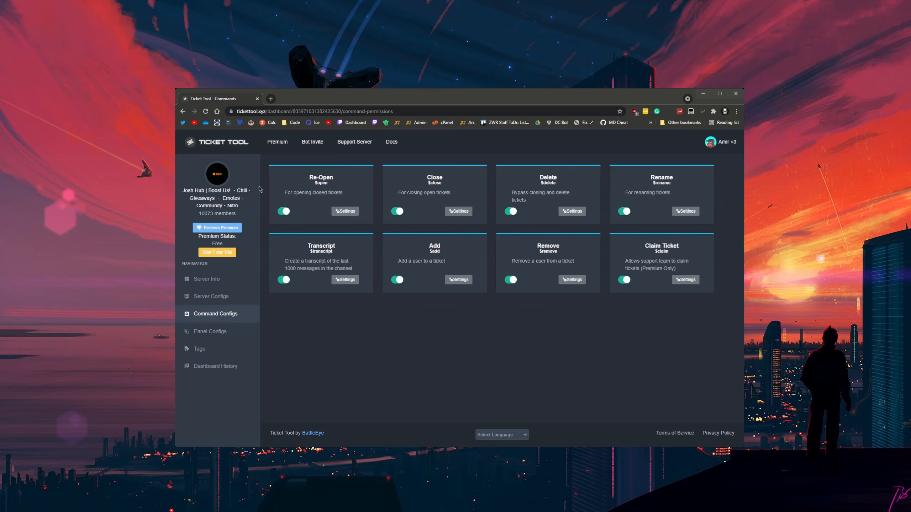
# Step: Open the Re-Open command's additional permissions, turn Support team only off, and turn it back on
pyautogui.click(344, 211)
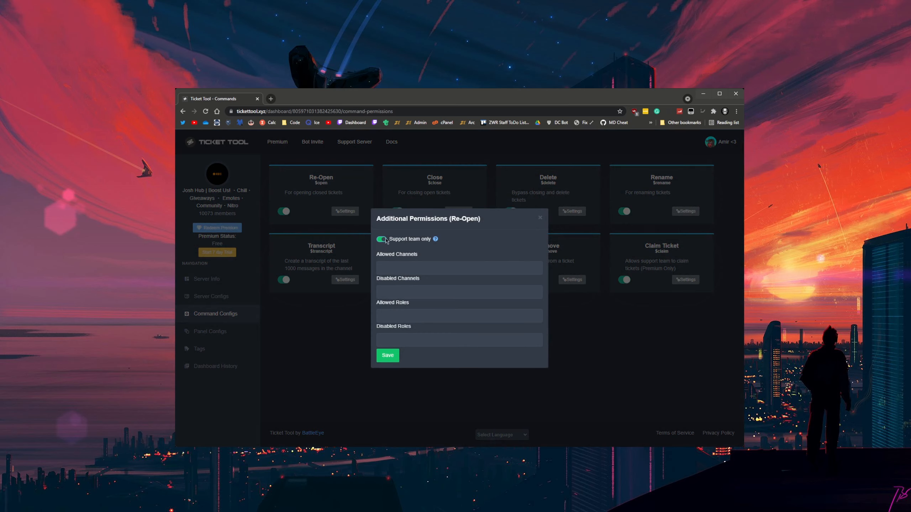
pyautogui.moveTo(392, 240); pyautogui.dragTo(424, 243)
pyautogui.click(424, 244)
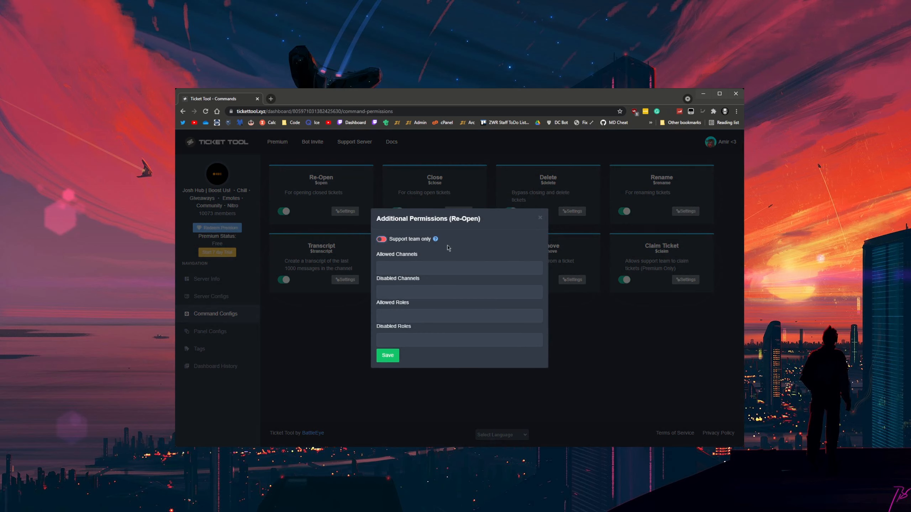
pyautogui.click(381, 239)
pyautogui.click(383, 239)
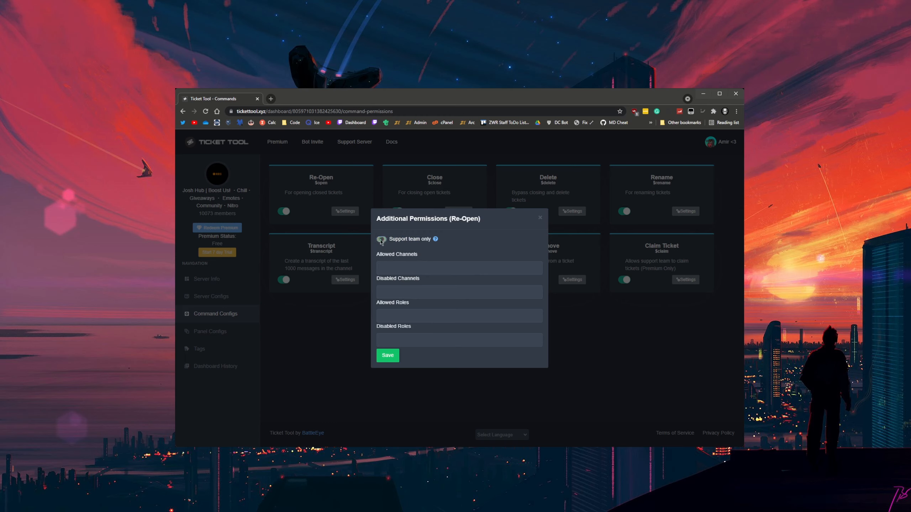
# Step: Examine the allowed and disabled channels and roles for the Re-Open command, and close its permissions without saving
pyautogui.click(412, 268)
pyautogui.click(448, 259)
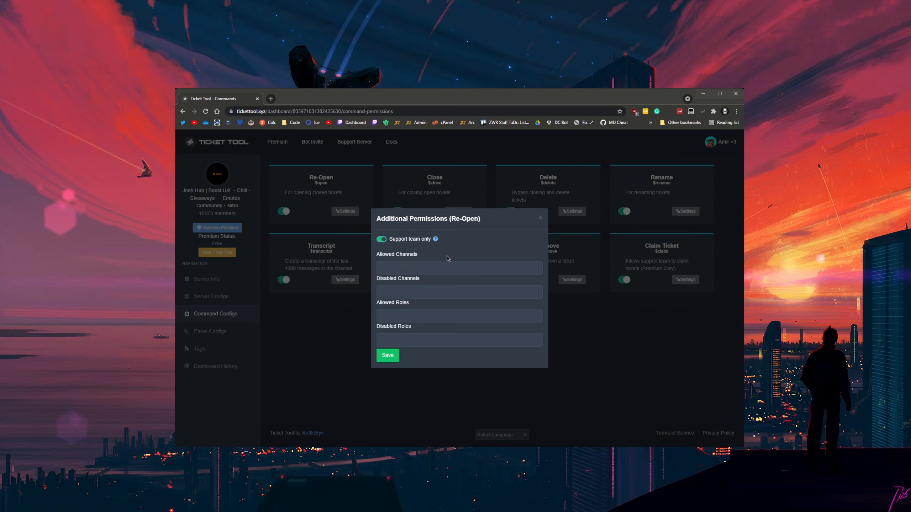
pyautogui.click(406, 289)
pyautogui.click(457, 254)
pyautogui.moveTo(376, 304); pyautogui.dragTo(424, 307)
pyautogui.click(424, 303)
pyautogui.moveTo(375, 327); pyautogui.dragTo(420, 330)
pyautogui.click(421, 329)
pyautogui.click(540, 218)
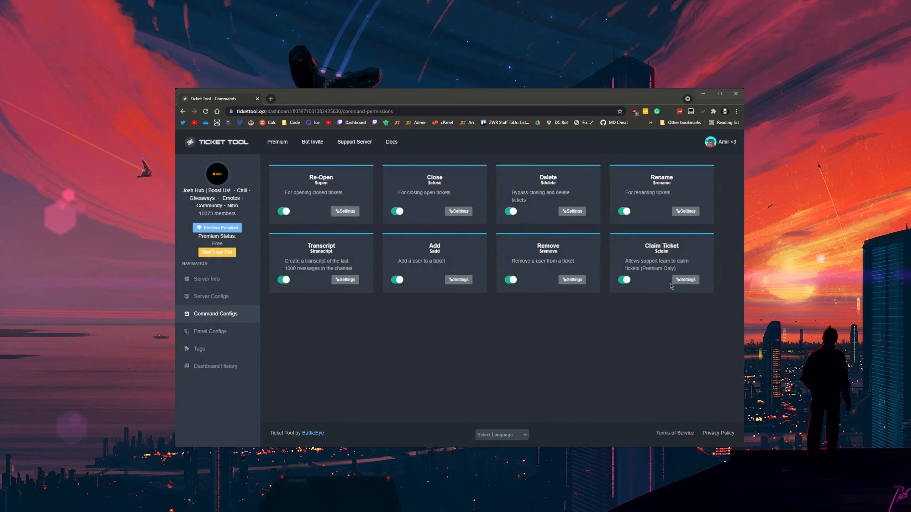
# Step: Open the Claim Ticket command's additional permissions, look at the Disabled Roles choices, and close them without saving
pyautogui.click(685, 280)
pyautogui.click(402, 335)
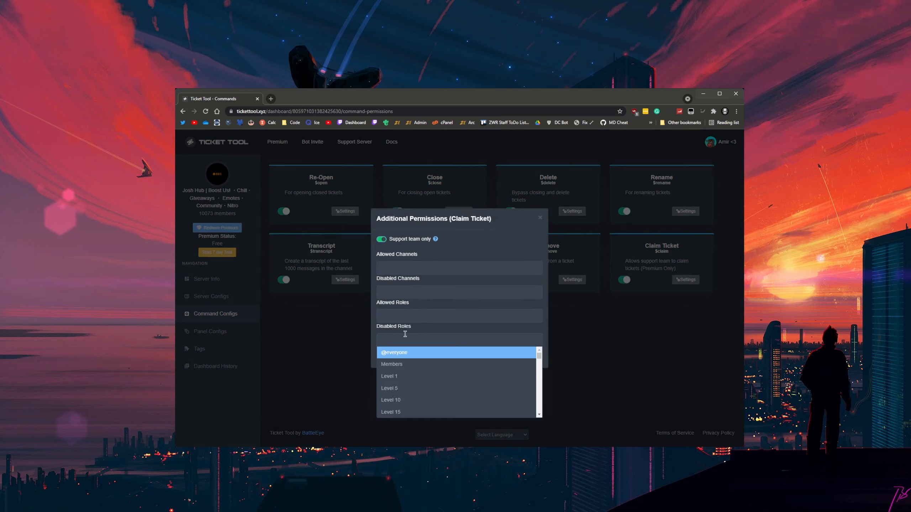
pyautogui.click(417, 335)
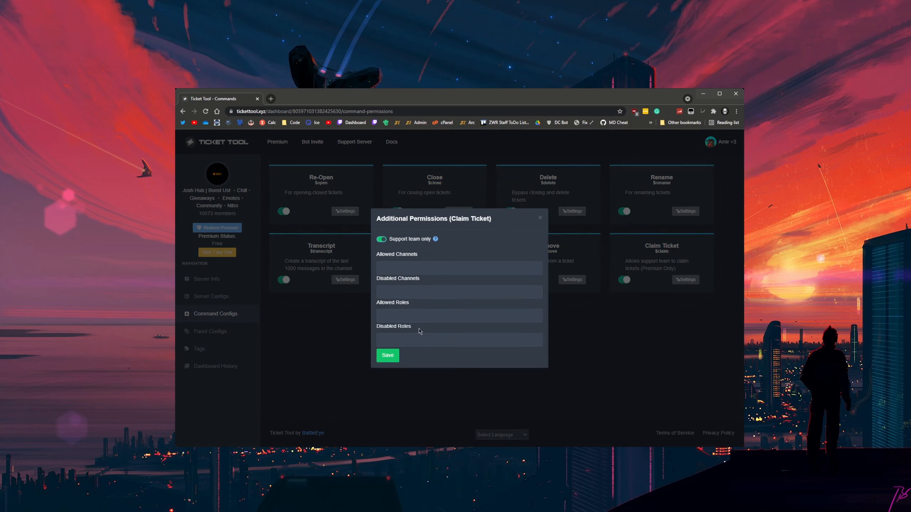
pyautogui.click(419, 331)
pyautogui.click(418, 332)
pyautogui.click(539, 218)
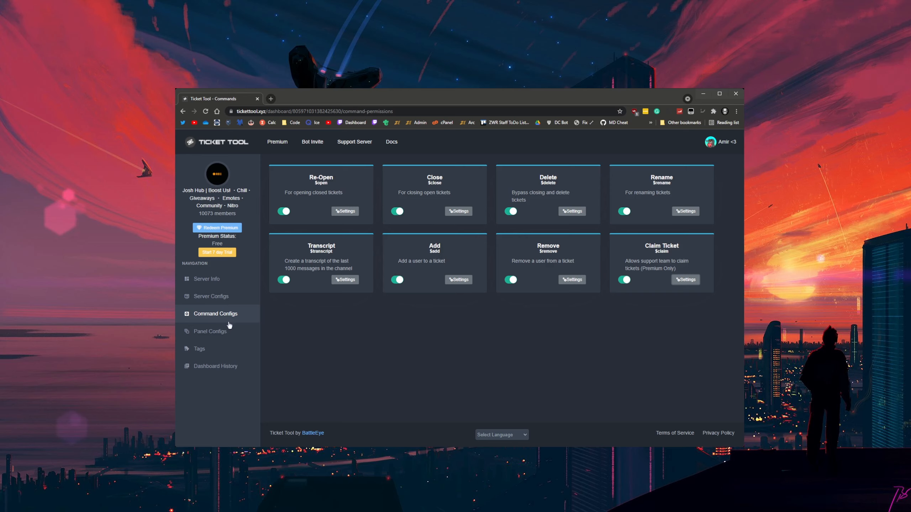
# Step: Open the panel configuration page and look at the General Support panel's entry and its channel choices
pyautogui.click(230, 330)
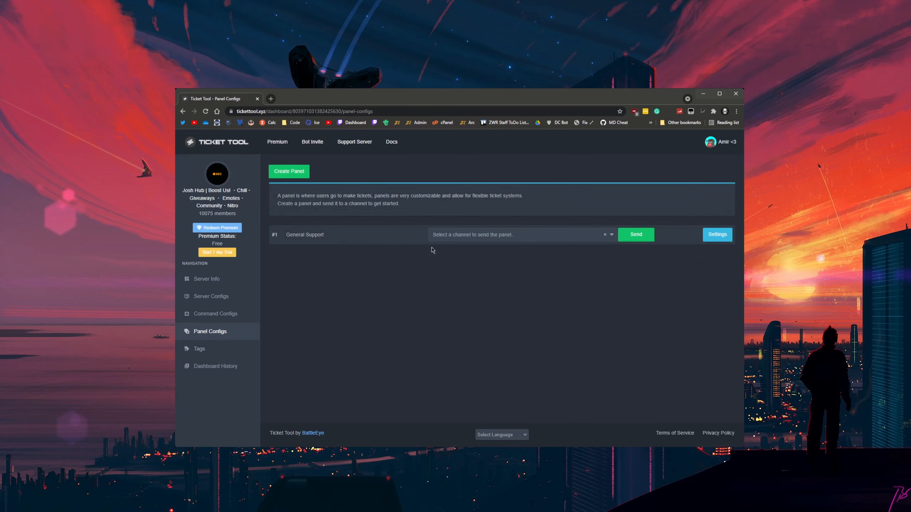
pyautogui.click(501, 230)
pyautogui.click(414, 280)
pyautogui.doubleClick(321, 234)
pyautogui.click(664, 284)
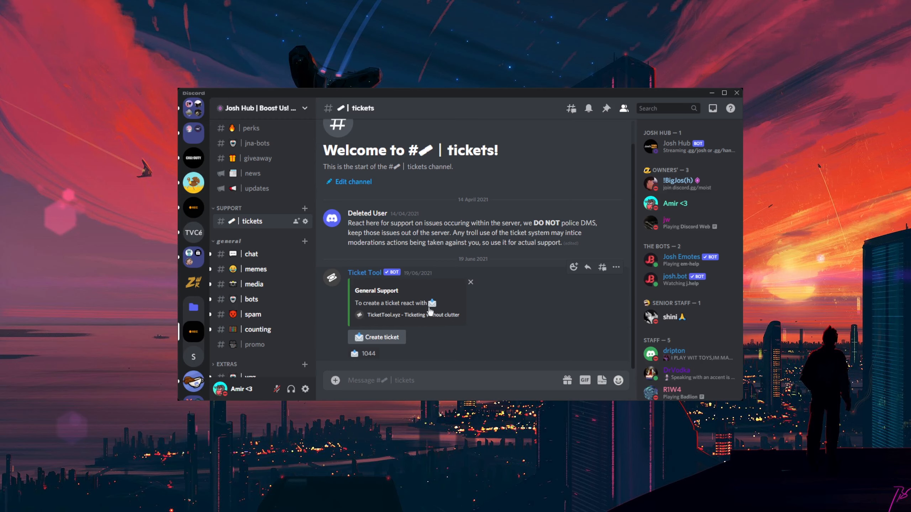
# Step: Switch to Discord and read the General Support panel message in the tickets channel, highlighting its ticket creation instruction
pyautogui.moveTo(358, 303); pyautogui.dragTo(452, 337)
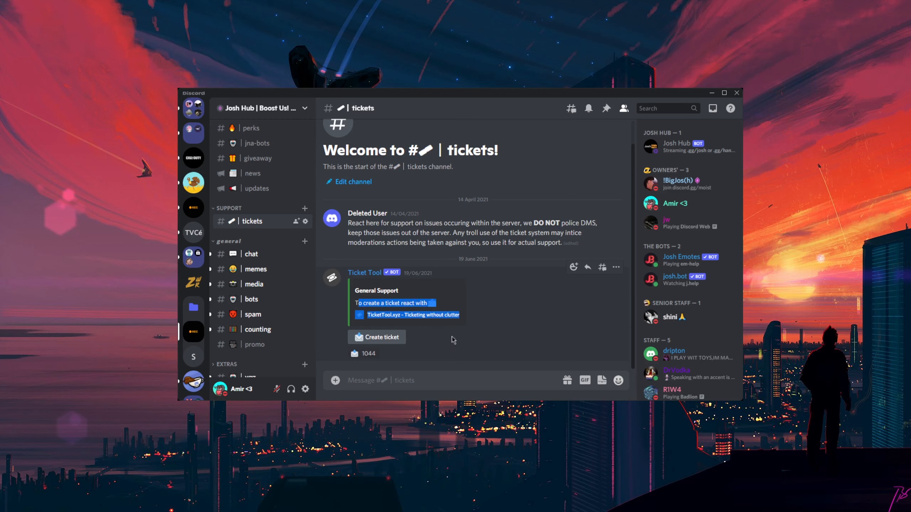
pyautogui.click(402, 304)
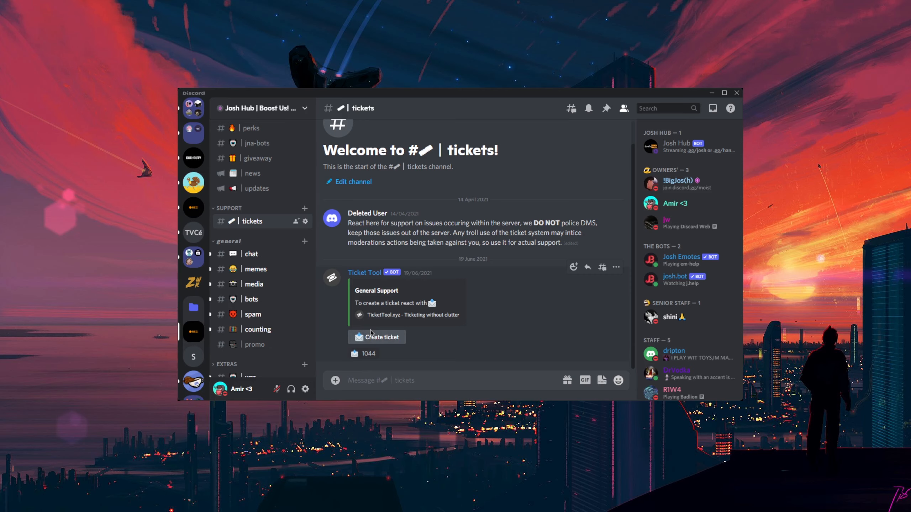
pyautogui.click(384, 344)
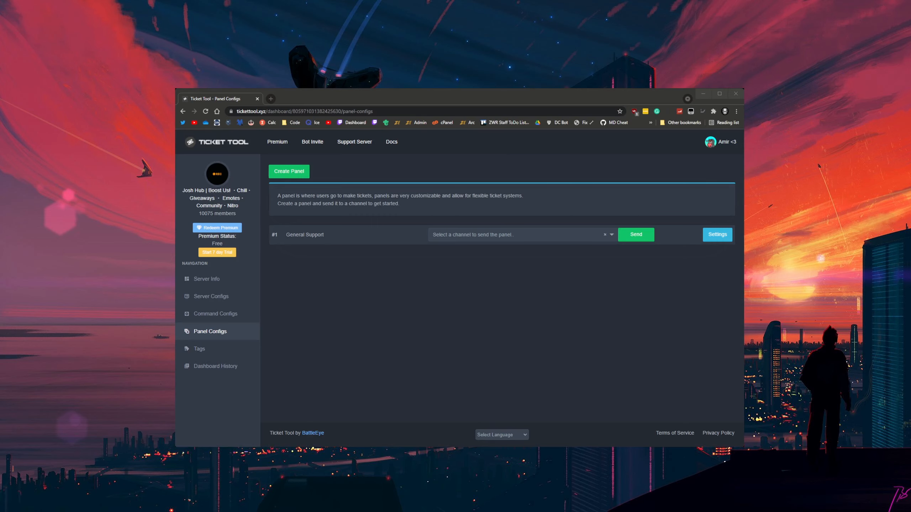
# Step: Return to the Ticket Tool dashboard, check the General Support channel choices, and open and close the panel creation form
pyautogui.click(447, 239)
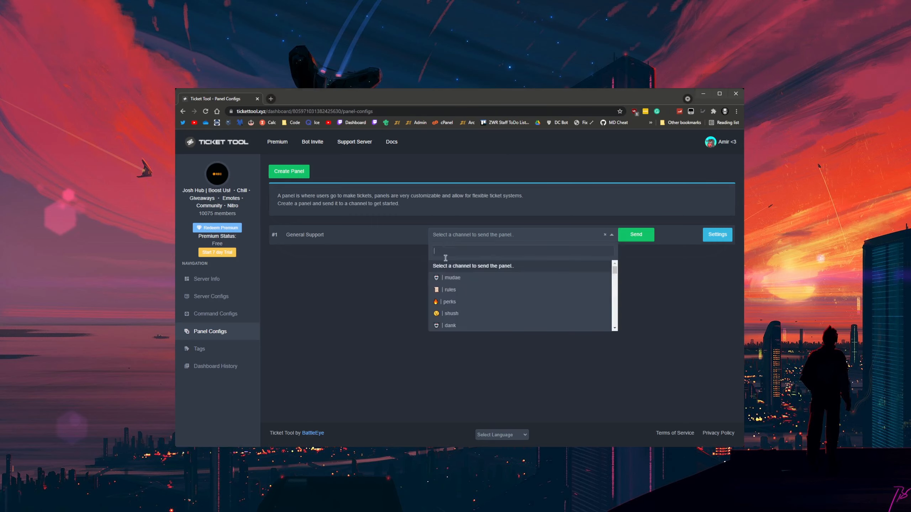
pyautogui.click(355, 267)
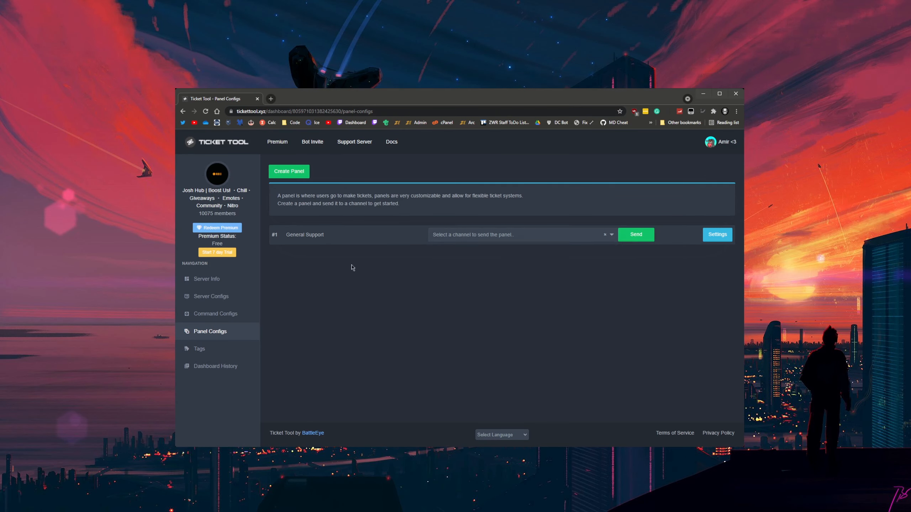
pyautogui.click(289, 171)
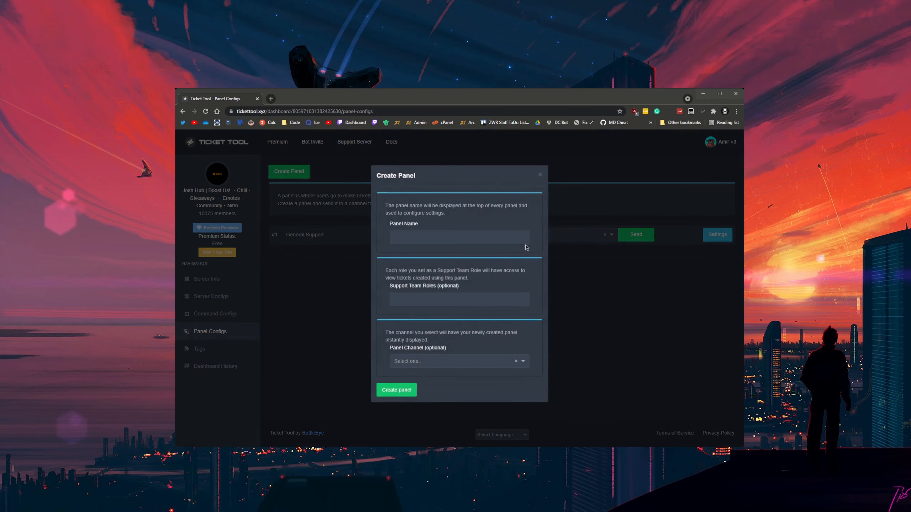
pyautogui.click(540, 176)
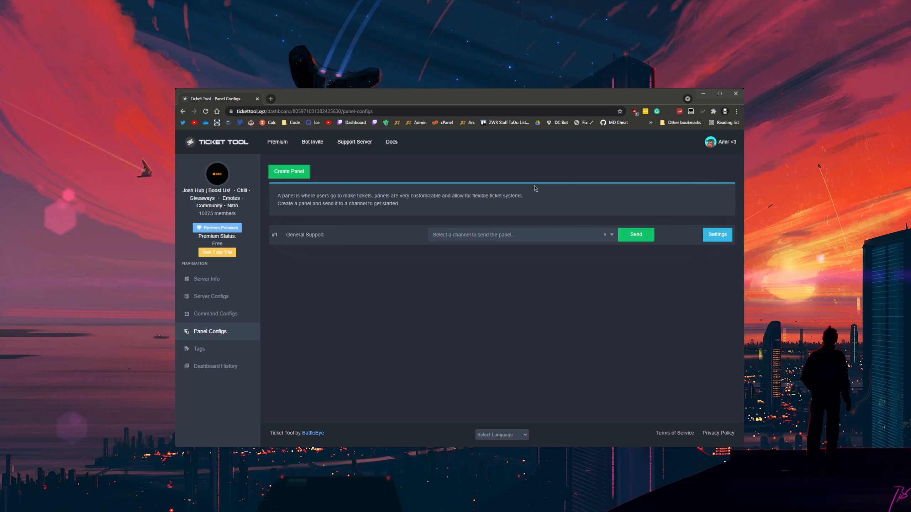
# Step: Examine the channels to which the General Support panel can be sent, and leave none selected
pyautogui.click(443, 238)
pyautogui.click(398, 285)
pyautogui.click(451, 236)
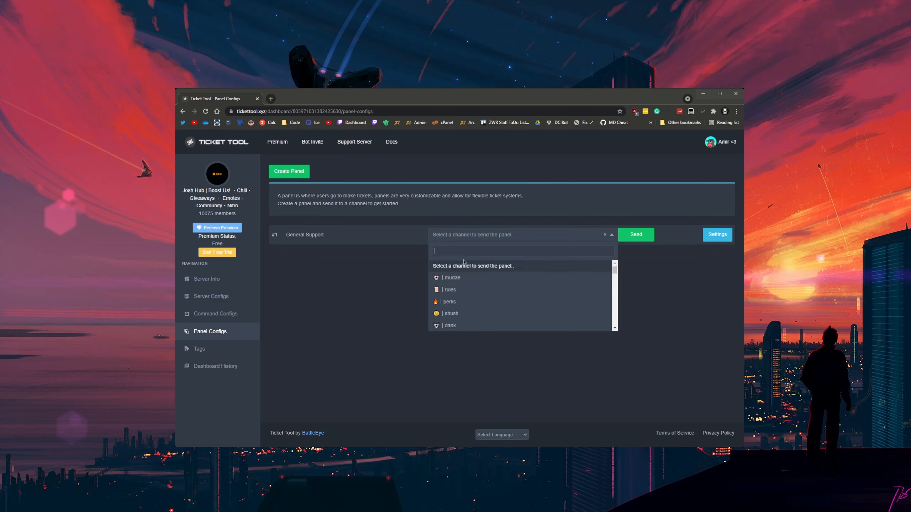
pyautogui.scroll(-4, 476, 278)
pyautogui.click(404, 283)
pyautogui.click(469, 235)
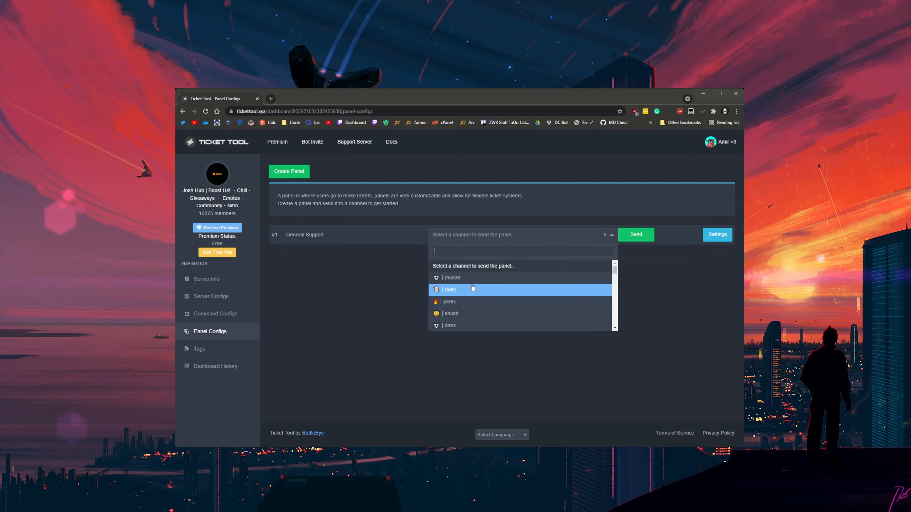
pyautogui.scroll(-3, 474, 289)
pyautogui.click(400, 287)
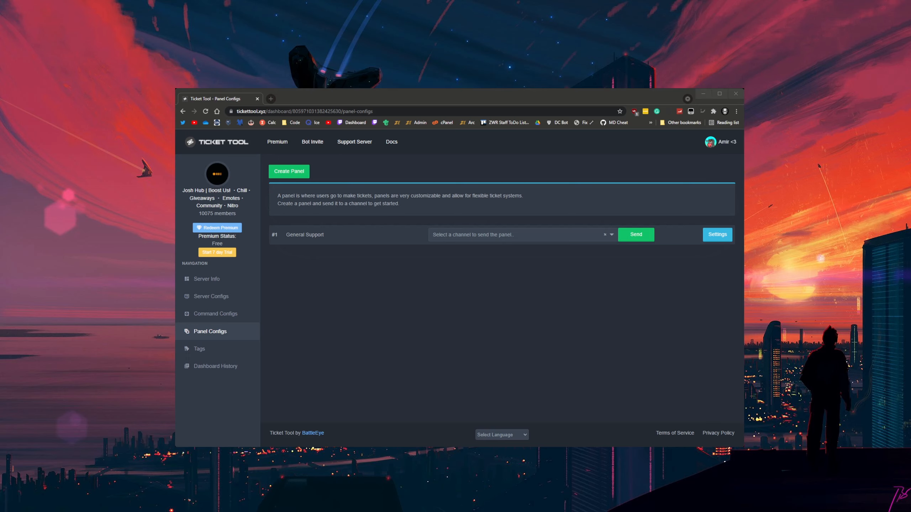
# Step: Start creating a new panel and name it Bob
pyautogui.click(300, 172)
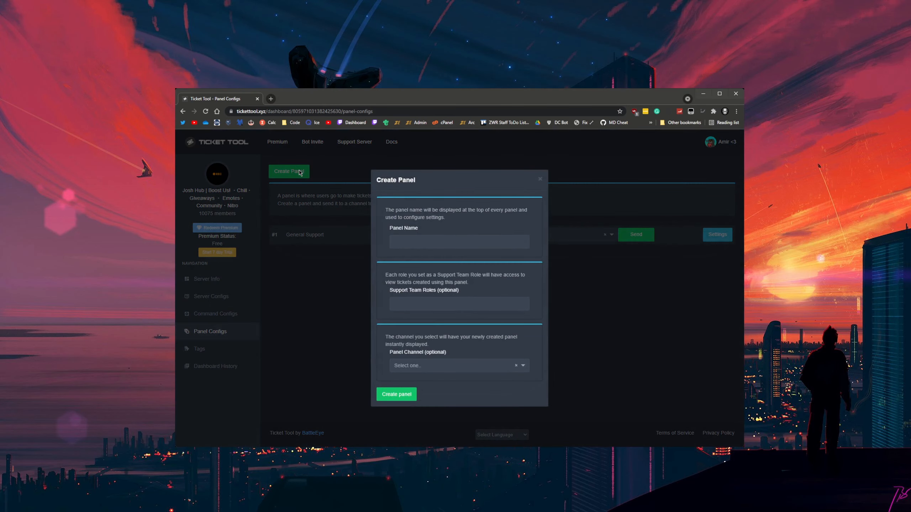
pyautogui.click(477, 245)
# Step: Examine the Support Team Roles description and the roles available for the new panel without selecting any
pyautogui.click(411, 302)
pyautogui.click(475, 291)
pyautogui.click(433, 304)
pyautogui.scroll(-1, 468, 337)
pyautogui.scroll(1, 468, 338)
pyautogui.click(466, 292)
pyautogui.click(457, 302)
pyautogui.click(468, 294)
pyautogui.click(464, 305)
pyautogui.click(465, 303)
pyautogui.click(461, 305)
pyautogui.scroll(2, 469, 335)
pyautogui.click(473, 291)
pyautogui.click(463, 304)
pyautogui.scroll(-1, 473, 336)
pyautogui.scroll(1, 475, 335)
pyautogui.click(479, 296)
pyautogui.click(479, 305)
pyautogui.click(478, 302)
pyautogui.click(466, 303)
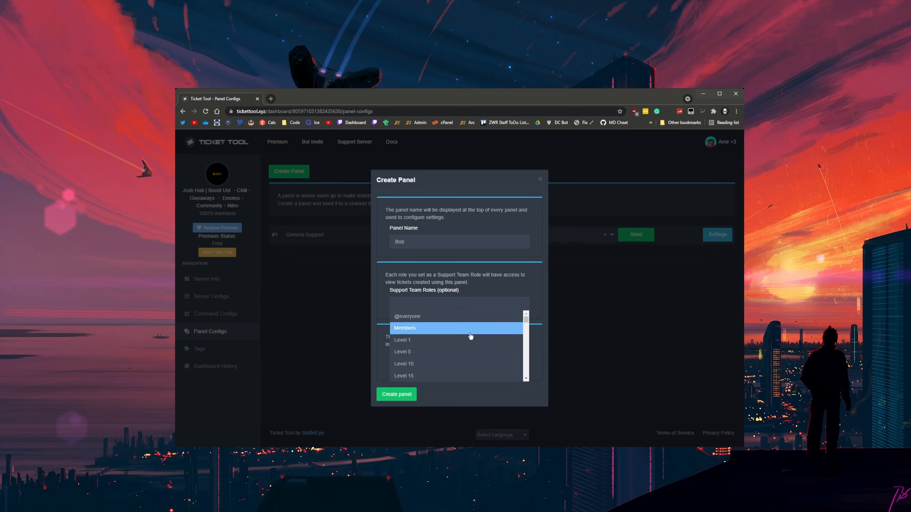
pyautogui.click(478, 301)
pyautogui.moveTo(461, 291); pyautogui.dragTo(447, 270)
pyautogui.click(468, 283)
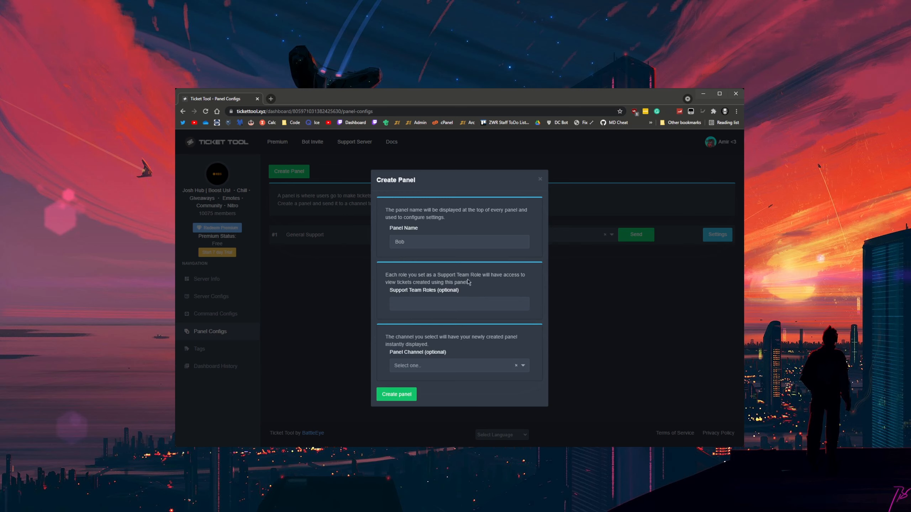
pyautogui.click(460, 304)
pyautogui.scroll(-2, 451, 331)
pyautogui.click(472, 291)
pyautogui.click(458, 304)
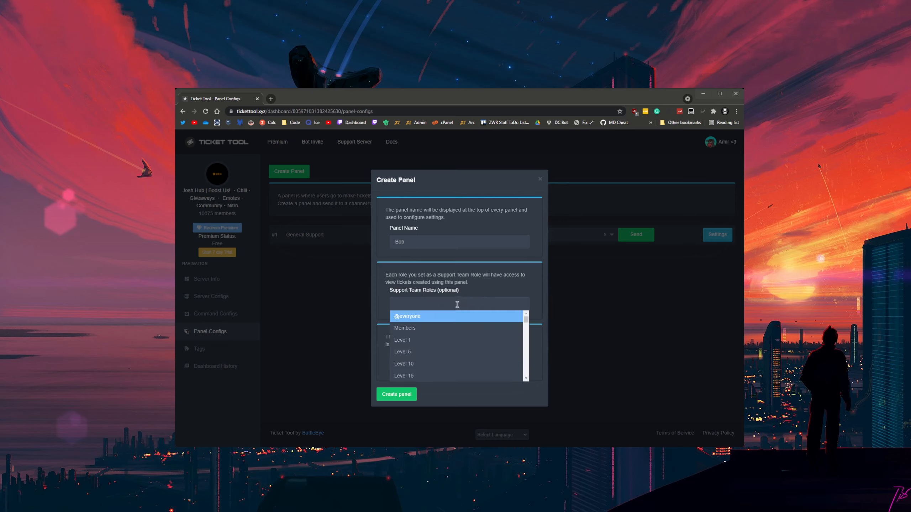
pyautogui.click(466, 295)
# Step: Search the available roles for "staff" and set Staff as the new panel's support team role
pyautogui.click(459, 304)
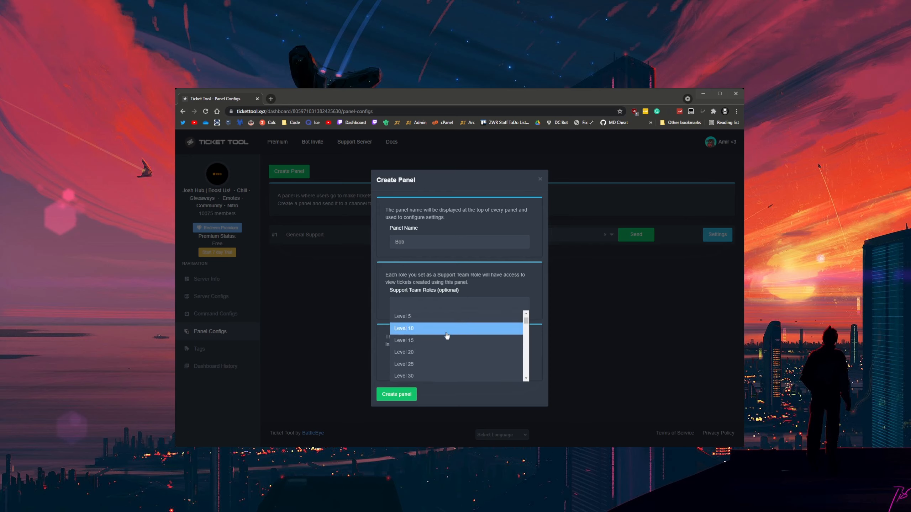
pyautogui.scroll(-1, 447, 334)
pyautogui.scroll(-4, 447, 336)
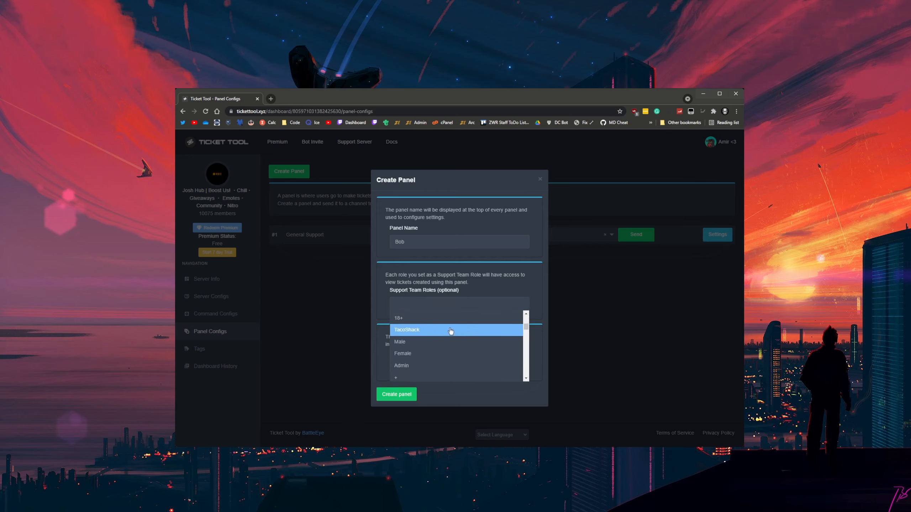
pyautogui.write('staf')
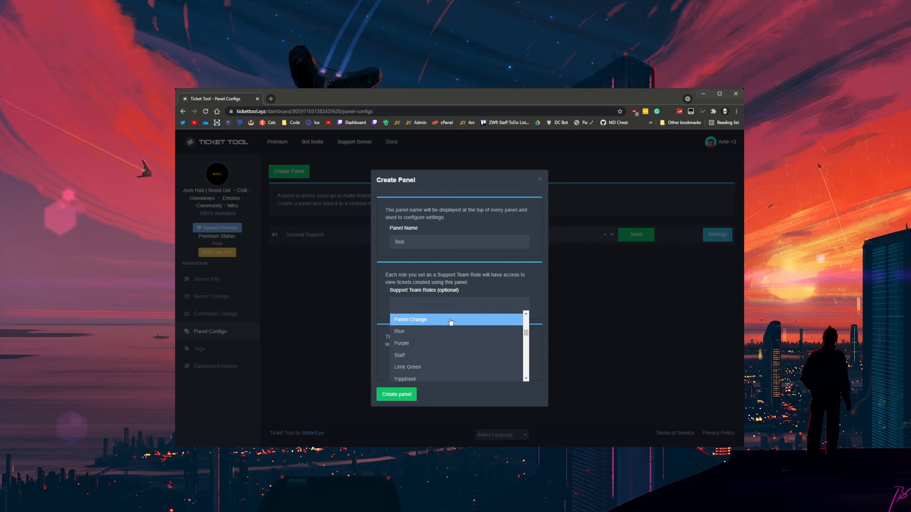
pyautogui.click(434, 317)
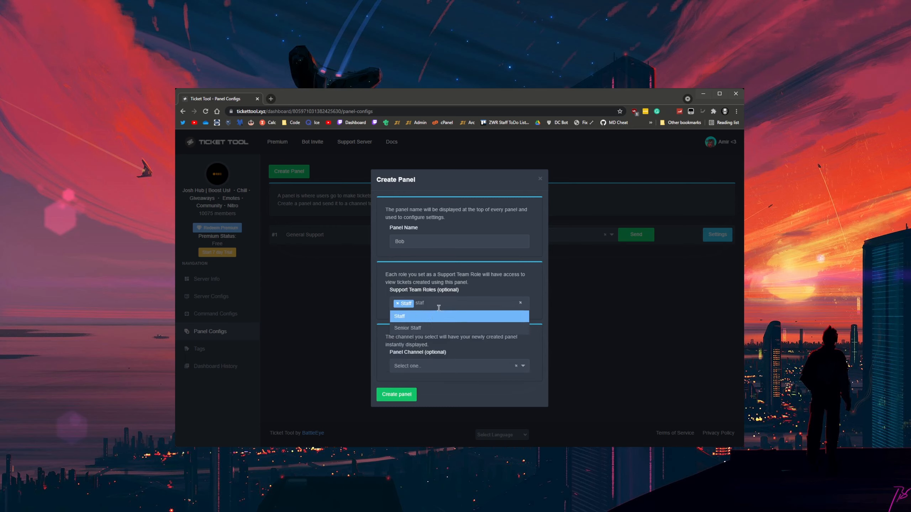
pyautogui.click(463, 297)
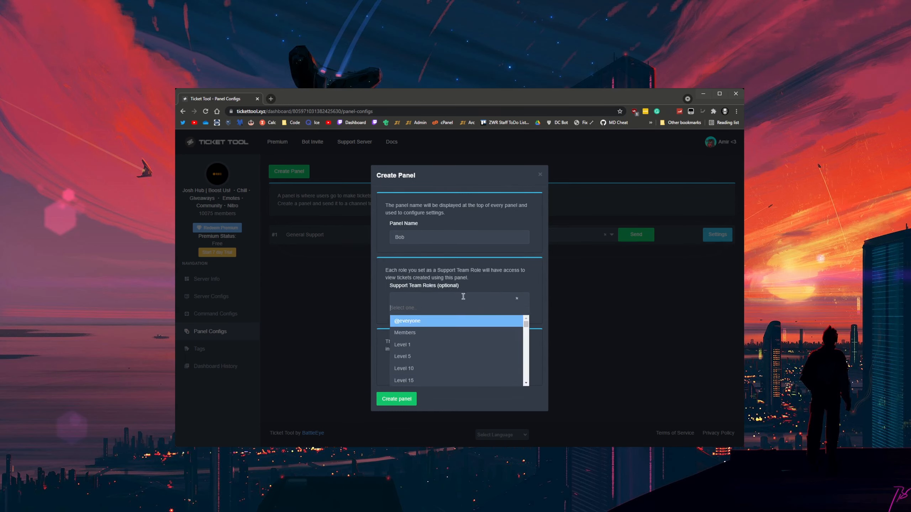
pyautogui.write('staff')
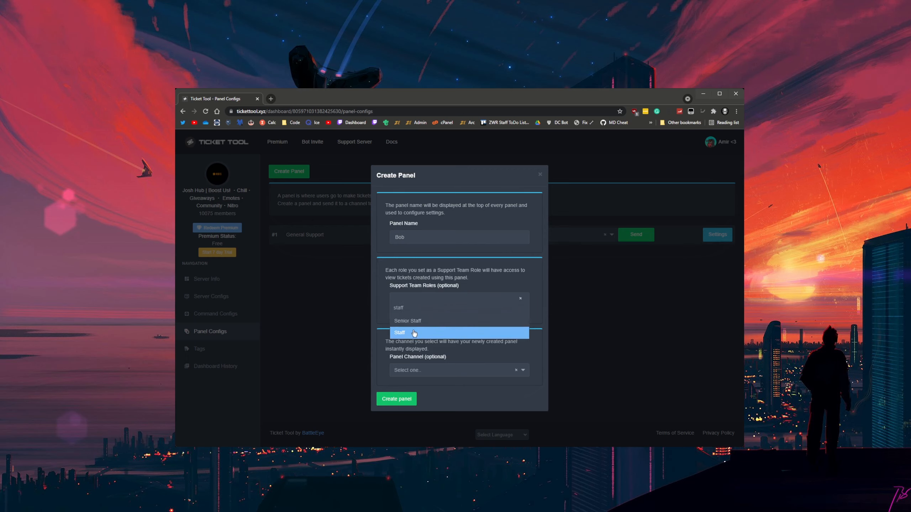
pyautogui.click(397, 303)
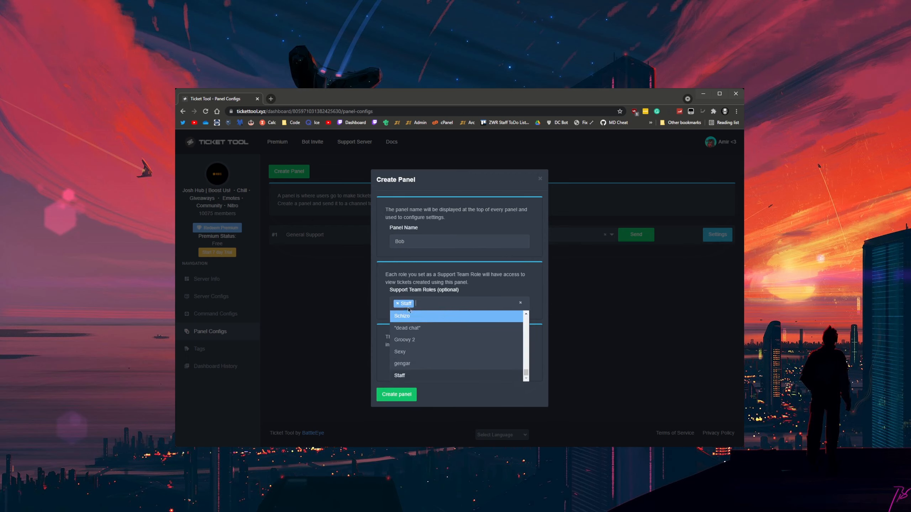
pyautogui.click(468, 297)
pyautogui.click(468, 297)
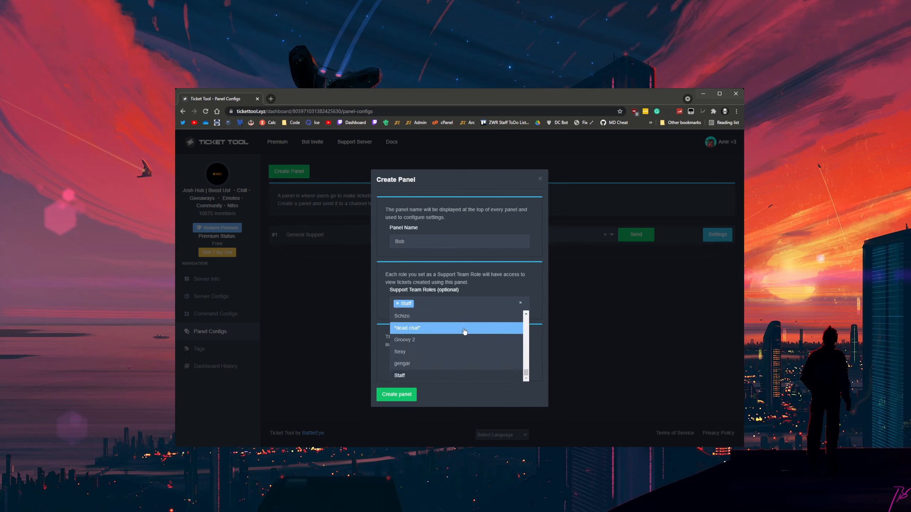
pyautogui.scroll(2, 464, 332)
pyautogui.scroll(3, 448, 340)
pyautogui.click(471, 296)
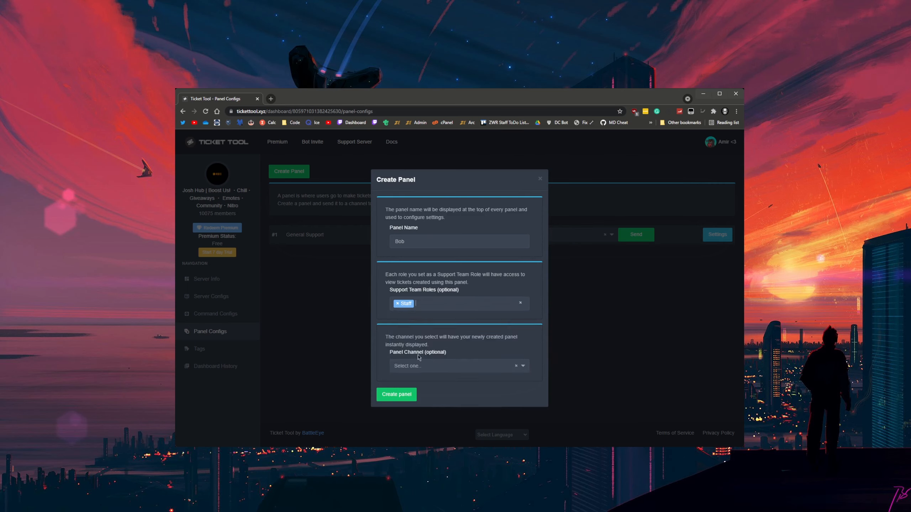
# Step: Read the Panel Channel description, create the panel without choosing a channel, and close the form
pyautogui.moveTo(391, 345); pyautogui.dragTo(416, 337)
pyautogui.click(396, 391)
pyautogui.click(540, 178)
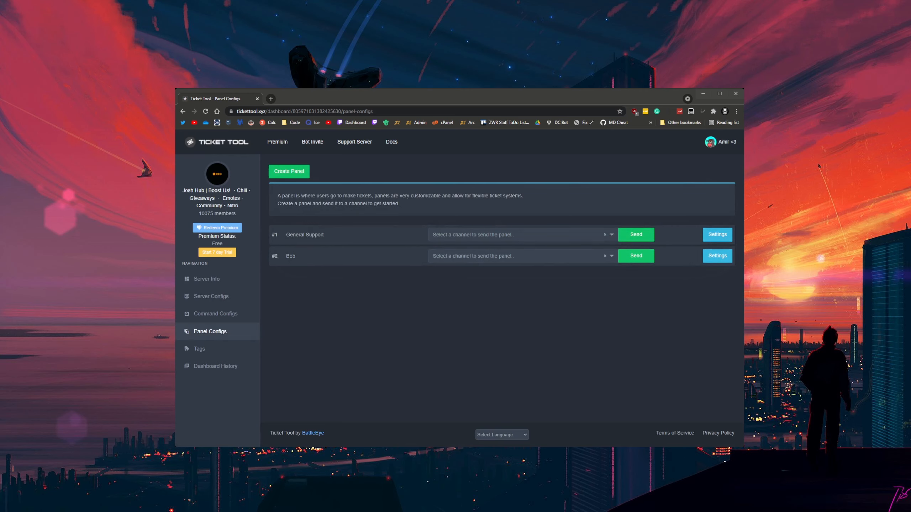
# Step: Look through the channels to which the Bob panel can be sent, and leave none selected
pyautogui.click(434, 260)
pyautogui.scroll(-3, 474, 318)
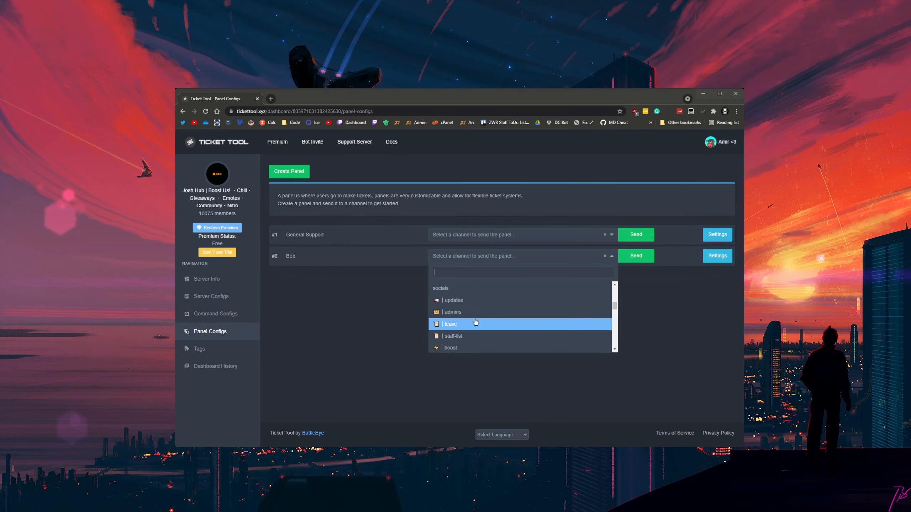
pyautogui.scroll(8, 476, 318)
pyautogui.click(427, 313)
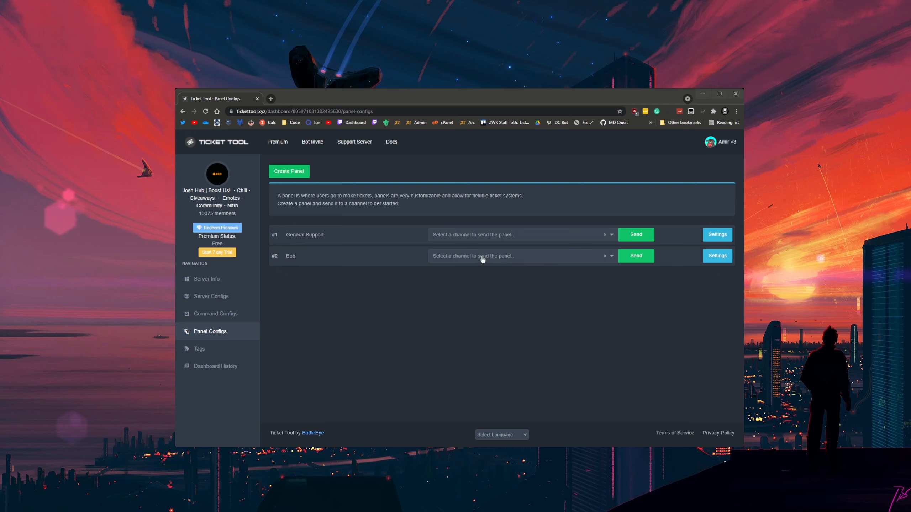
# Step: Open the Bob panel's settings, read the premium-only notice, and expand General Options
pyautogui.click(717, 257)
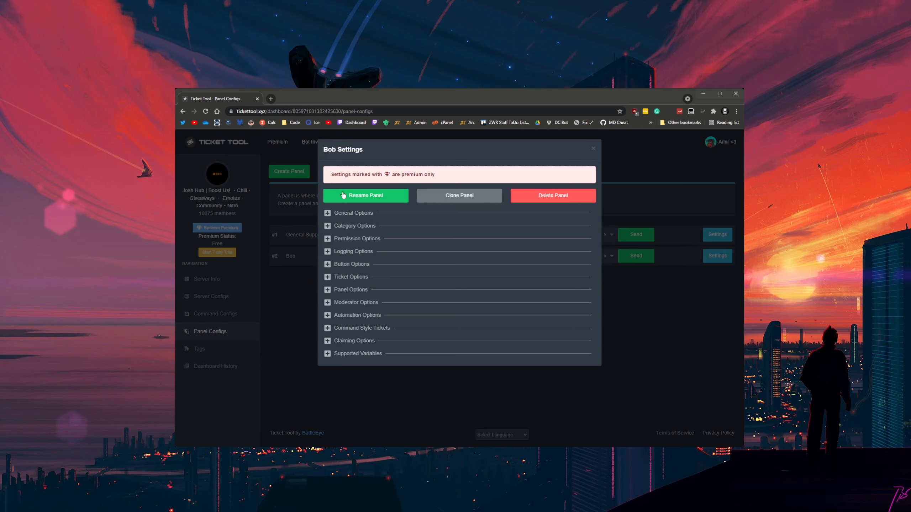
pyautogui.moveTo(350, 175); pyautogui.dragTo(416, 175)
pyautogui.click(388, 177)
pyautogui.click(327, 213)
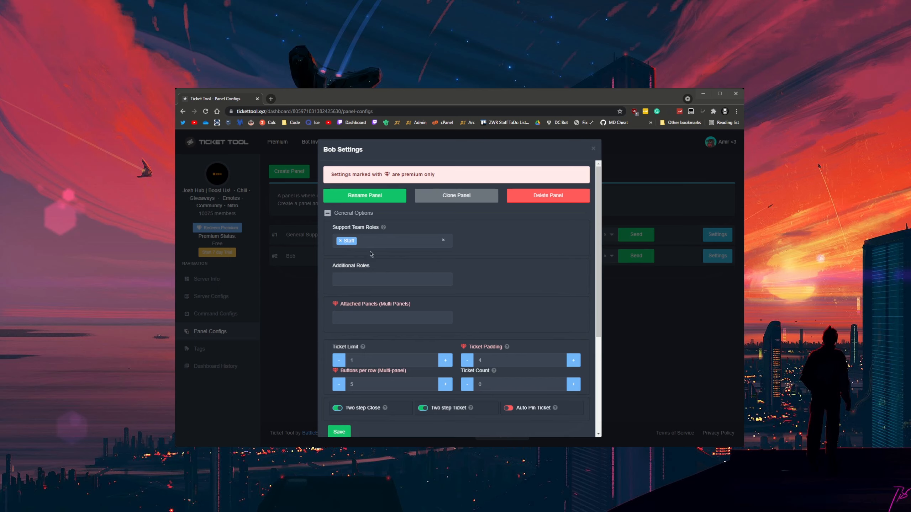
# Step: Examine the Additional Roles and Support Team Roles choices in the Bob panel's General Options without changing the selections
pyautogui.click(361, 283)
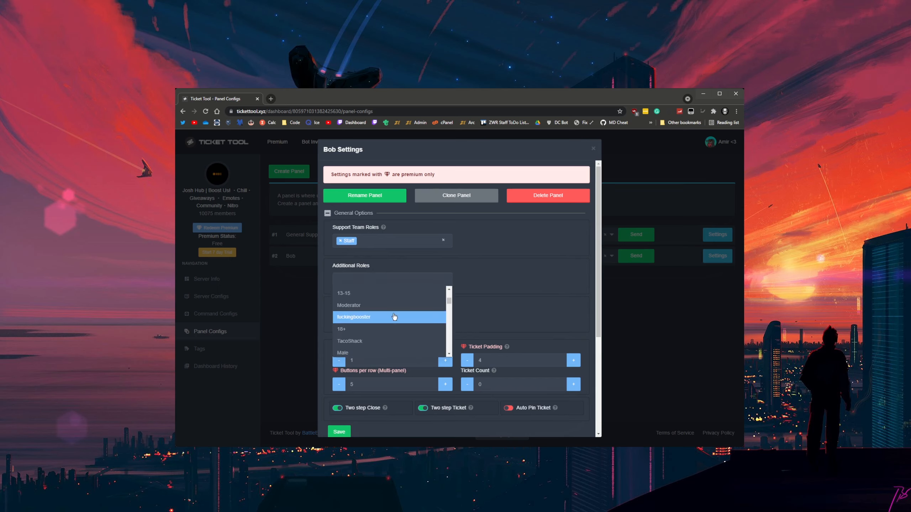
pyautogui.click(502, 309)
pyautogui.click(362, 282)
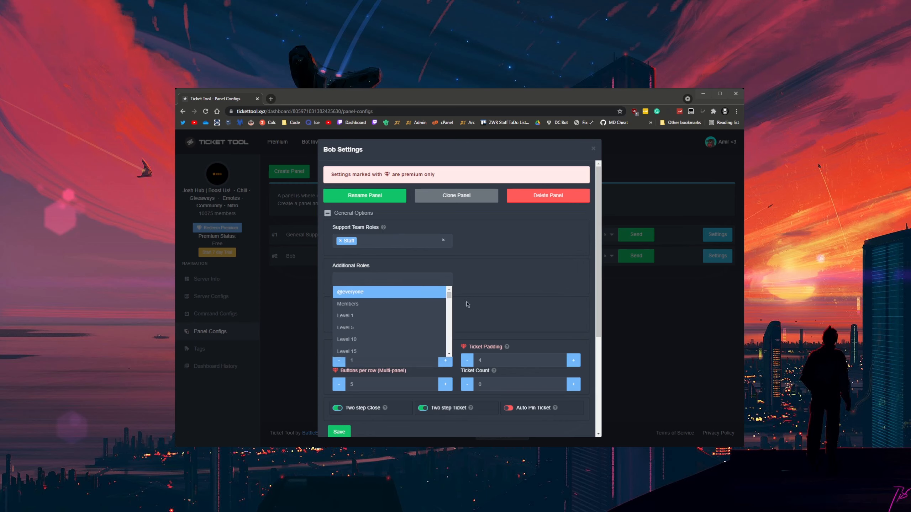
pyautogui.click(506, 305)
pyautogui.click(412, 280)
pyautogui.scroll(-2, 372, 334)
pyautogui.click(490, 304)
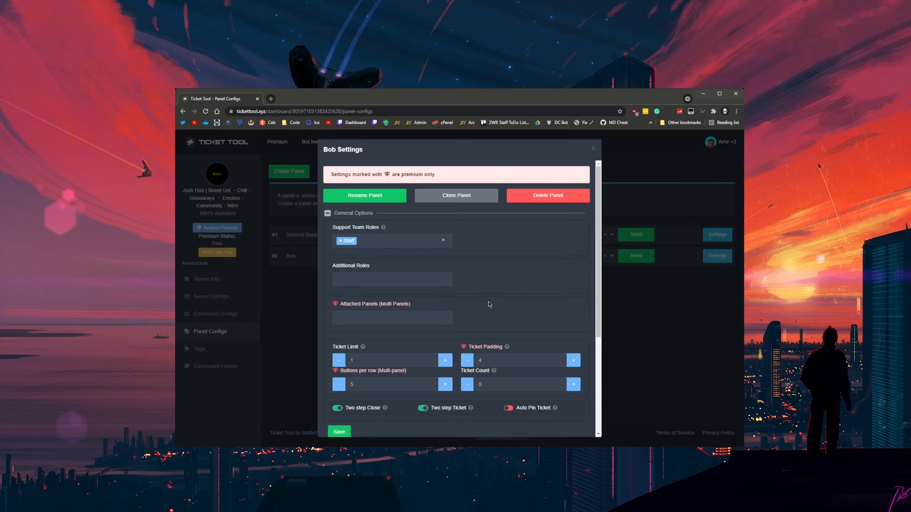
pyautogui.click(391, 237)
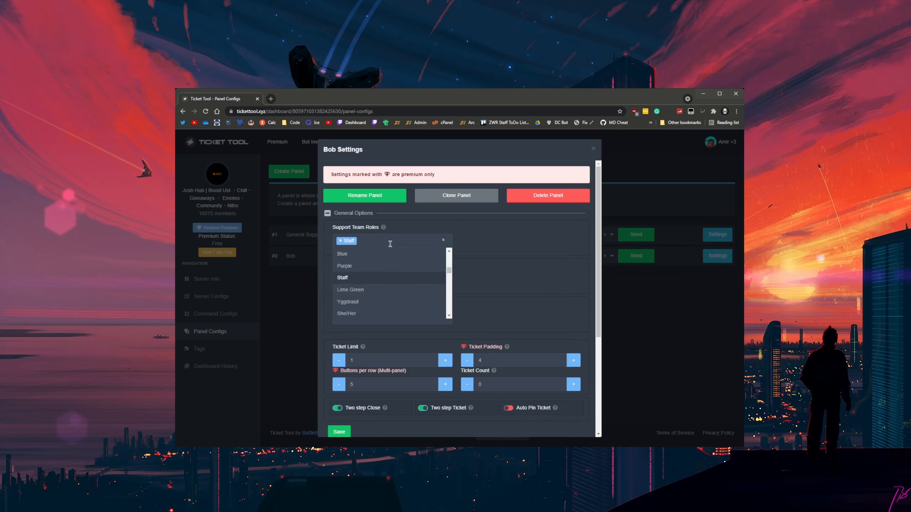
pyautogui.click(471, 265)
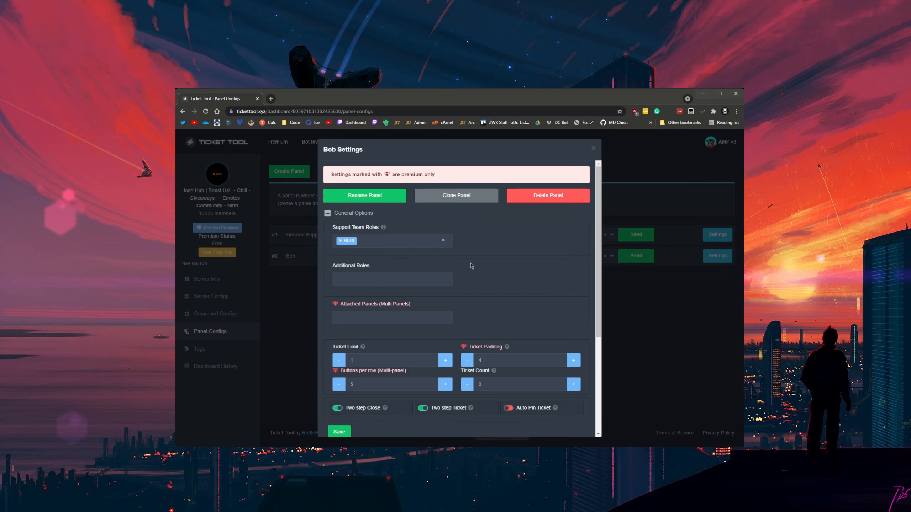
# Step: Set the Bob panel's Ticket Limit to 2 and save the General Options
pyautogui.scroll(-3, 413, 274)
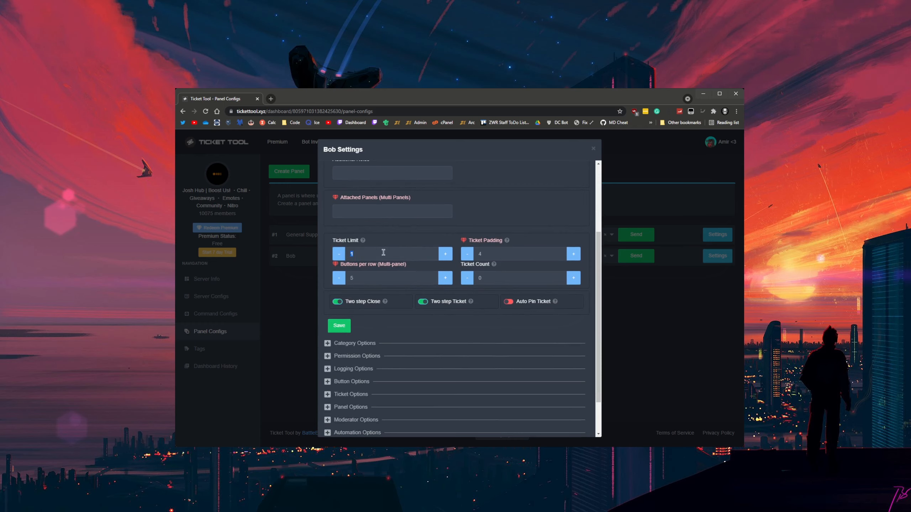
pyautogui.scroll(3, 423, 261)
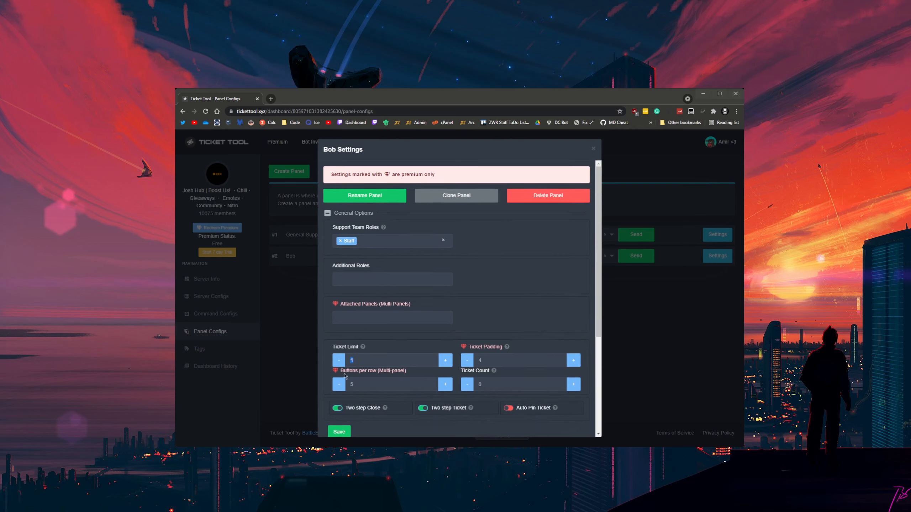
pyautogui.moveTo(346, 373)
pyautogui.mouseDown()
pyautogui.moveTo(372, 373)
pyautogui.moveTo(359, 372)
pyautogui.moveTo(366, 360)
pyautogui.moveTo(344, 361)
pyautogui.mouseUp()
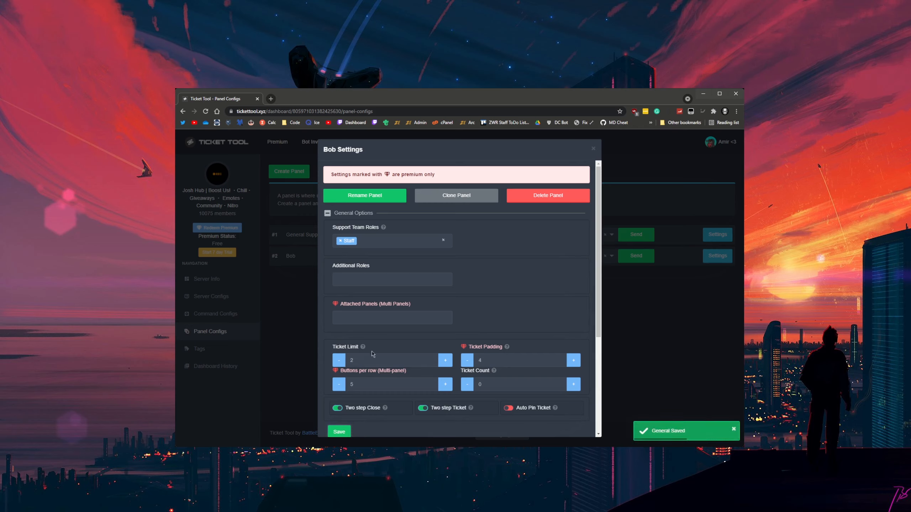
# Step: Set the Bob panel's Ticket Limit to 1, save the General Options, and read the Ticket Limit description
pyautogui.moveTo(373, 357); pyautogui.dragTo(341, 352)
pyautogui.write('1')
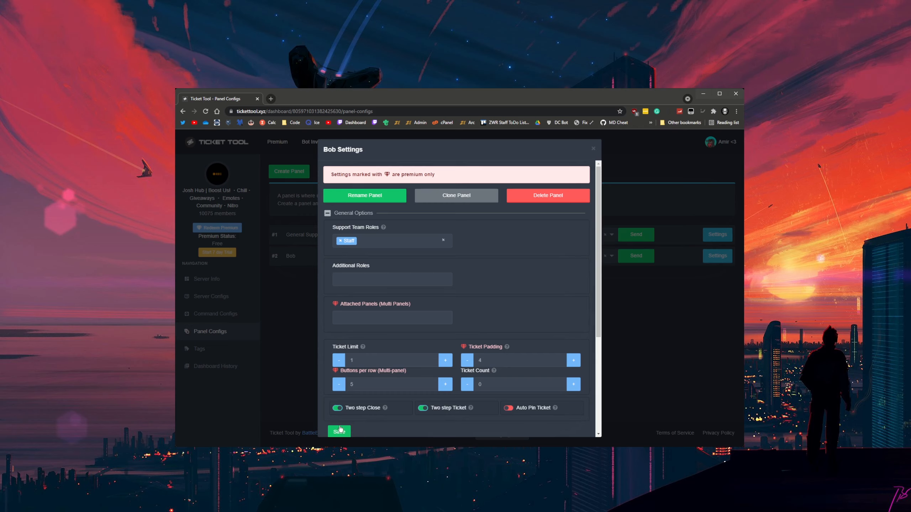
pyautogui.click(363, 348)
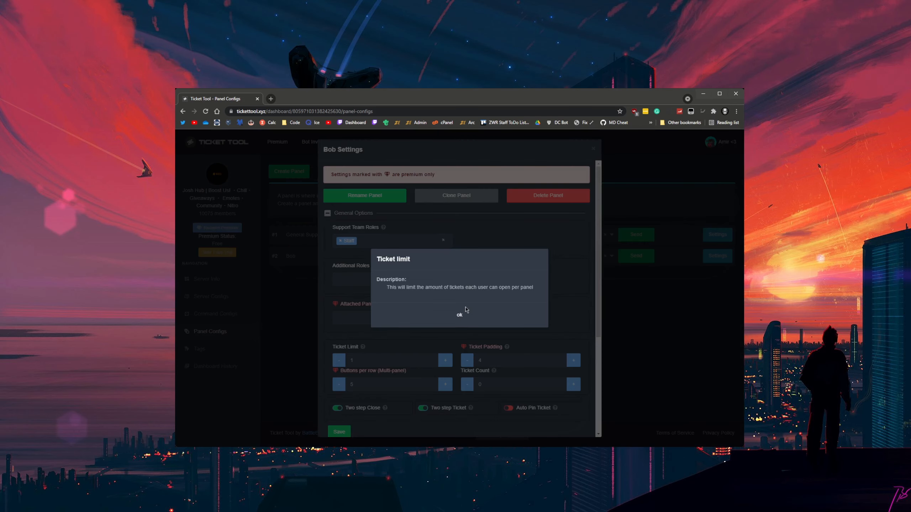
pyautogui.moveTo(422, 288); pyautogui.dragTo(466, 289)
pyautogui.click(462, 315)
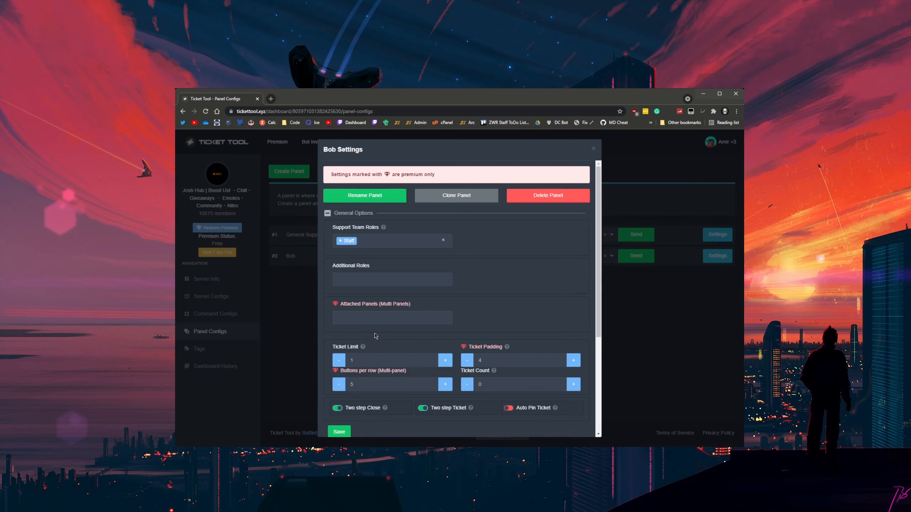
# Step: Read the Two Step Ticket description and look over the remaining General Options of the Bob panel
pyautogui.scroll(-2, 376, 335)
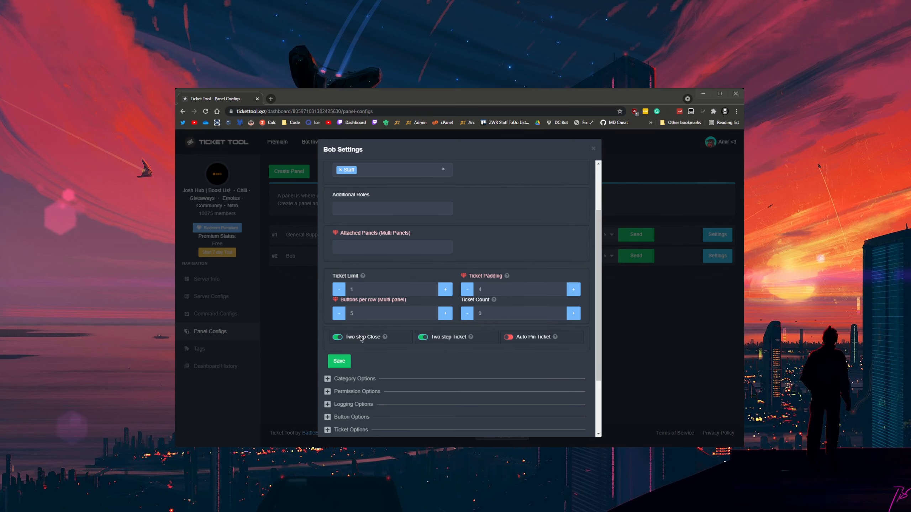
pyautogui.click(470, 337)
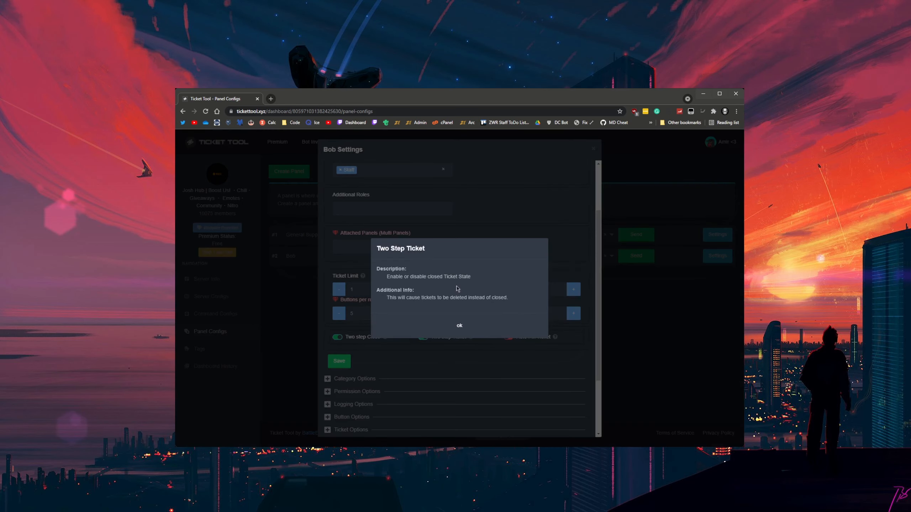
pyautogui.click(460, 326)
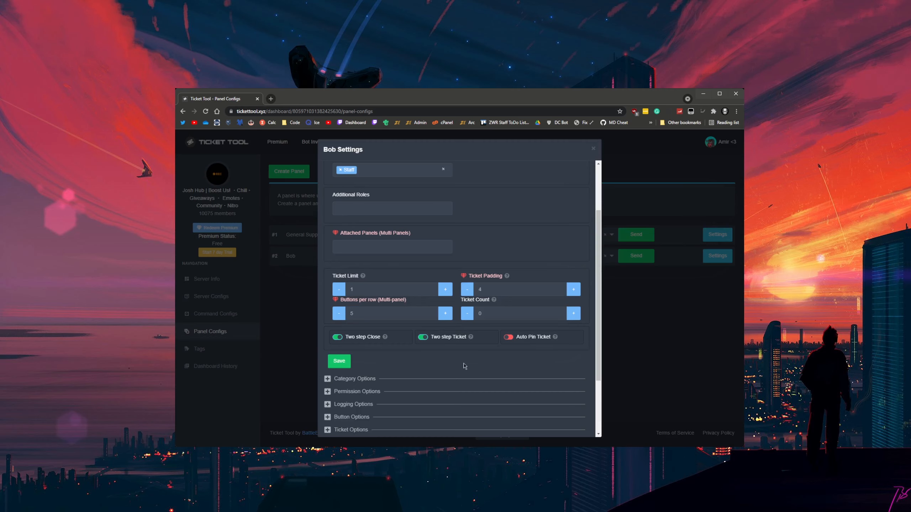
pyautogui.scroll(1, 395, 346)
pyautogui.scroll(-1, 371, 323)
pyautogui.scroll(2, 371, 317)
pyautogui.scroll(-3, 395, 314)
pyautogui.scroll(2, 407, 312)
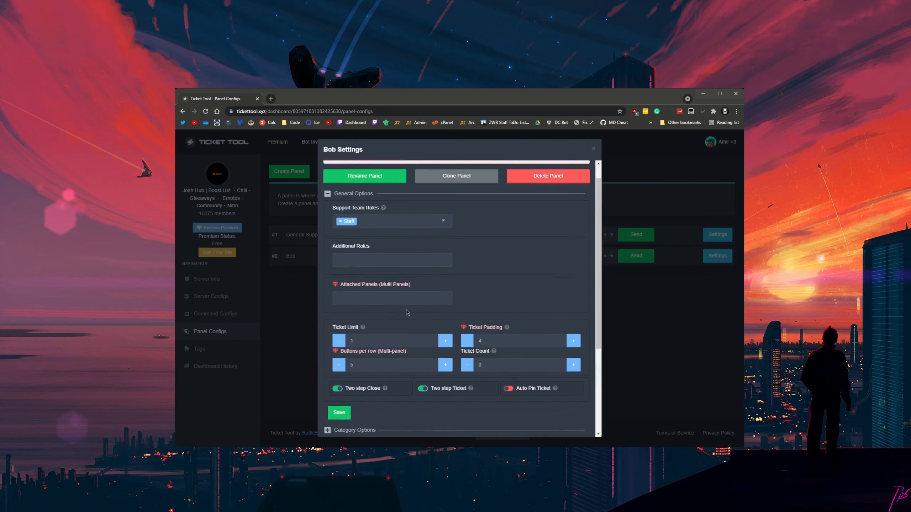
pyautogui.scroll(1, 407, 312)
# Step: Switch from General Options to Category Options, look through the Category Open choices, and read the Category Closed description
pyautogui.click(327, 212)
pyautogui.click(327, 225)
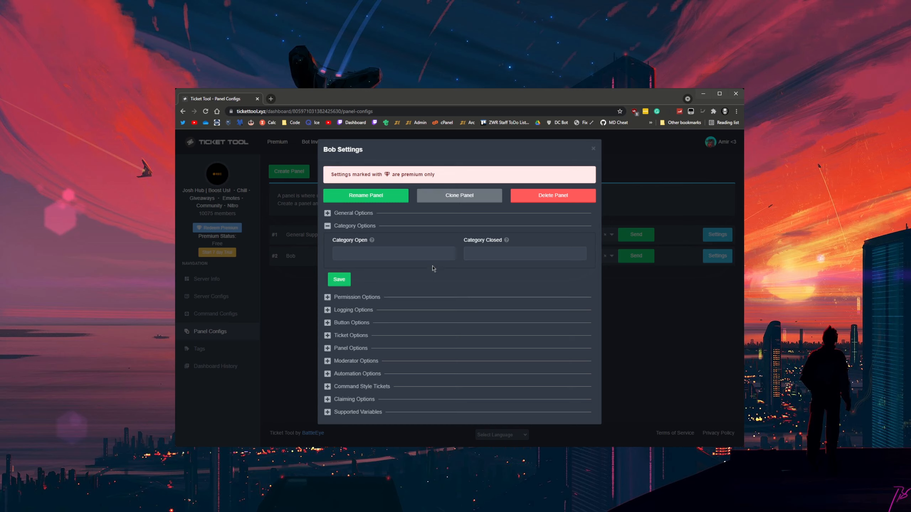
pyautogui.click(407, 252)
pyautogui.scroll(-2, 387, 303)
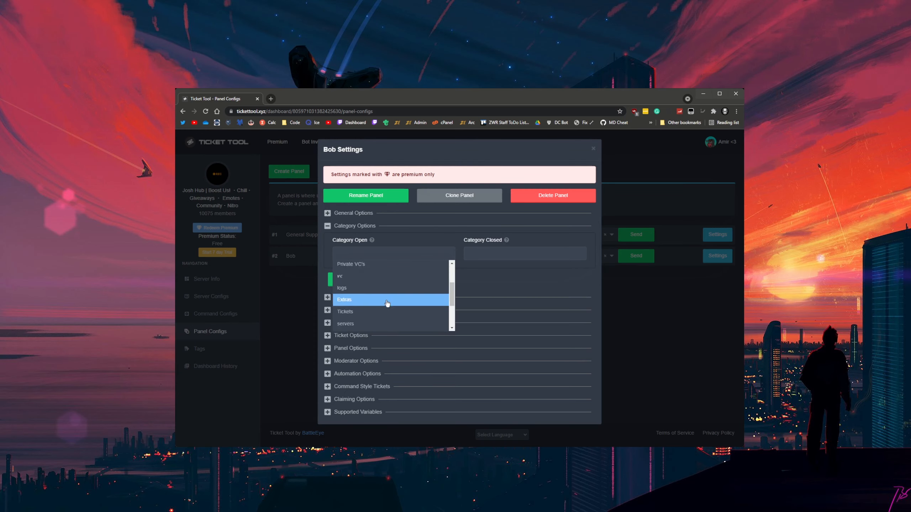
pyautogui.click(473, 275)
pyautogui.click(507, 240)
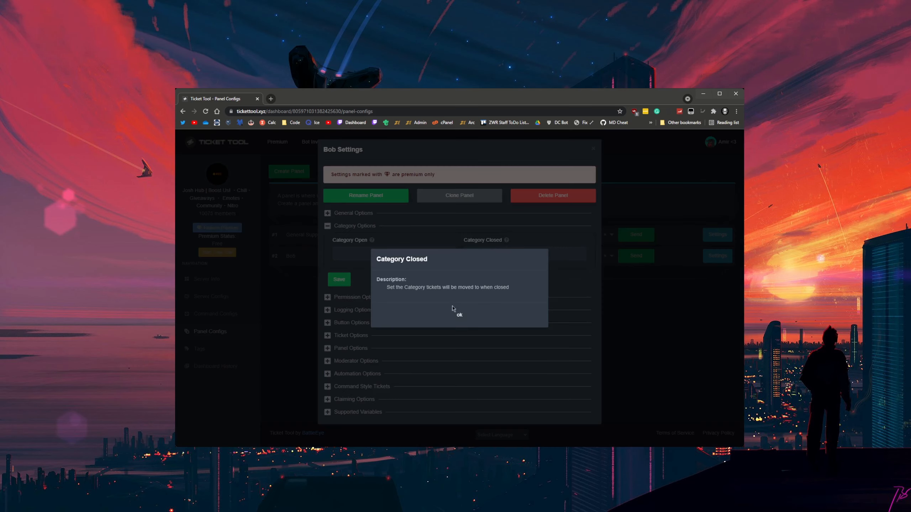
pyautogui.click(459, 313)
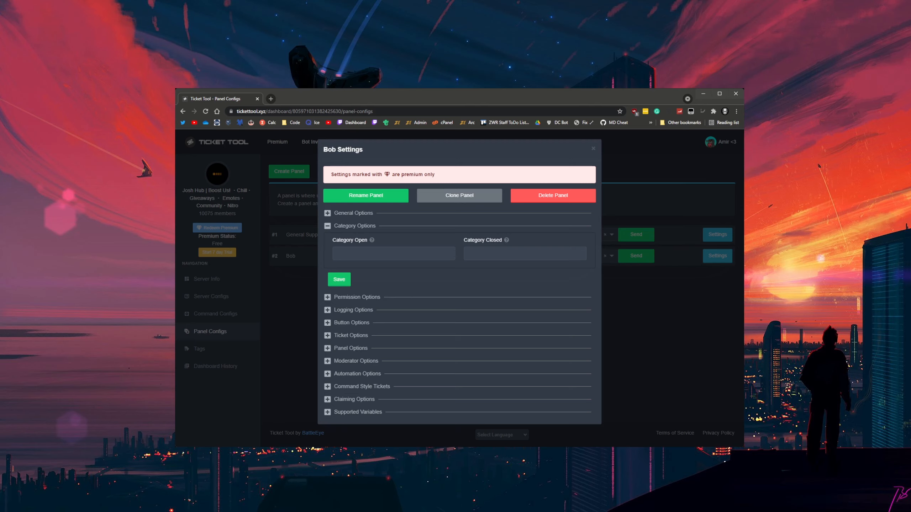
# Step: Set both Category Open and Category Closed to Tickets, save the Category Options, and collapse them
pyautogui.click(417, 252)
pyautogui.click(484, 279)
pyautogui.click(384, 254)
pyautogui.scroll(-5, 377, 323)
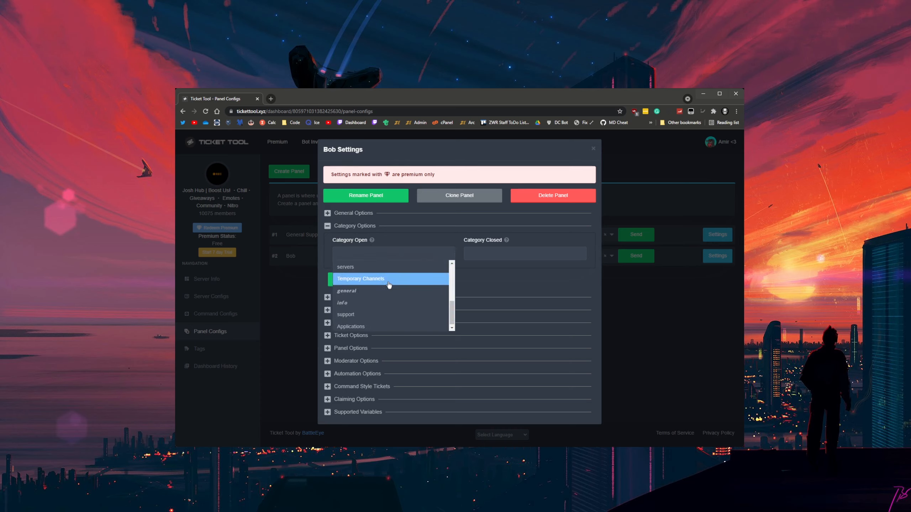
pyautogui.scroll(-3, 397, 303)
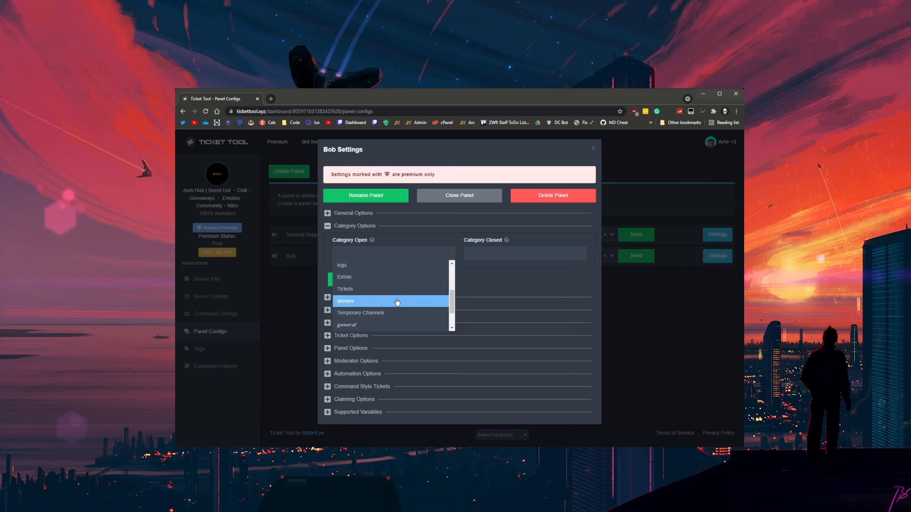
pyautogui.click(399, 315)
pyautogui.click(477, 254)
pyautogui.scroll(-3, 493, 292)
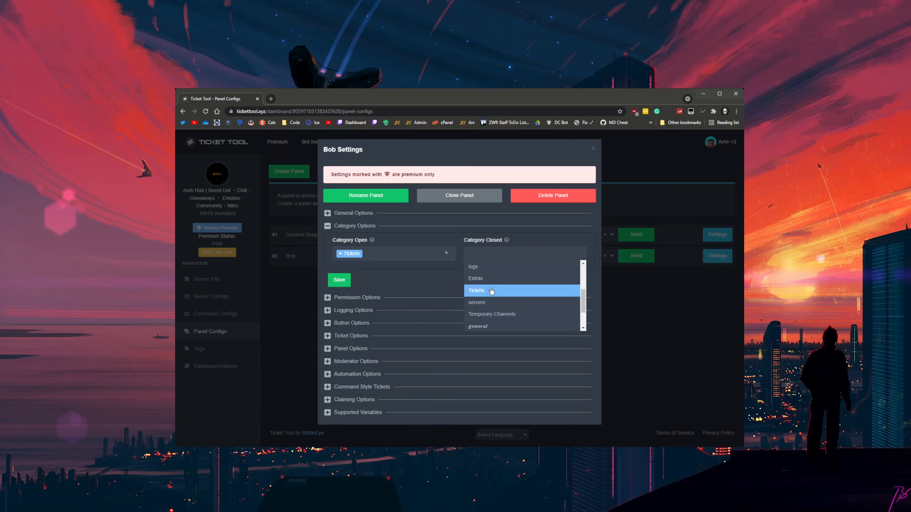
pyautogui.click(491, 292)
pyautogui.click(350, 284)
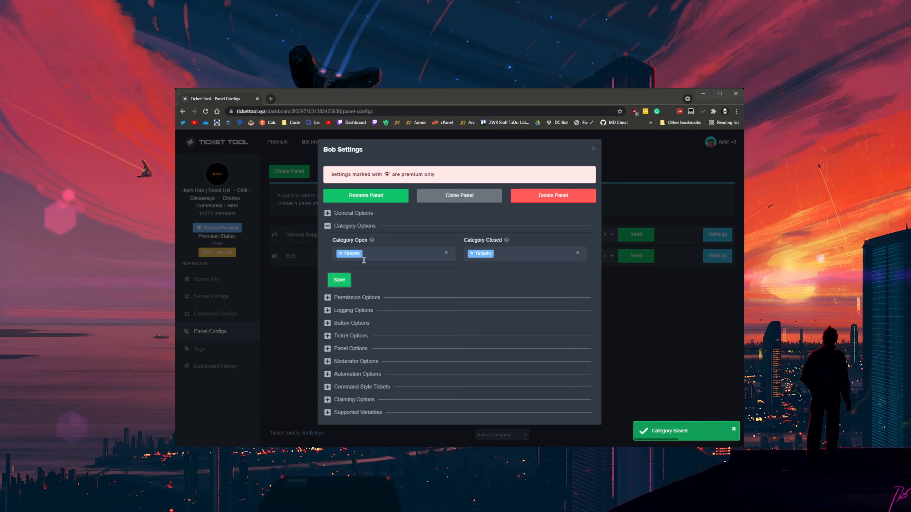
pyautogui.click(327, 226)
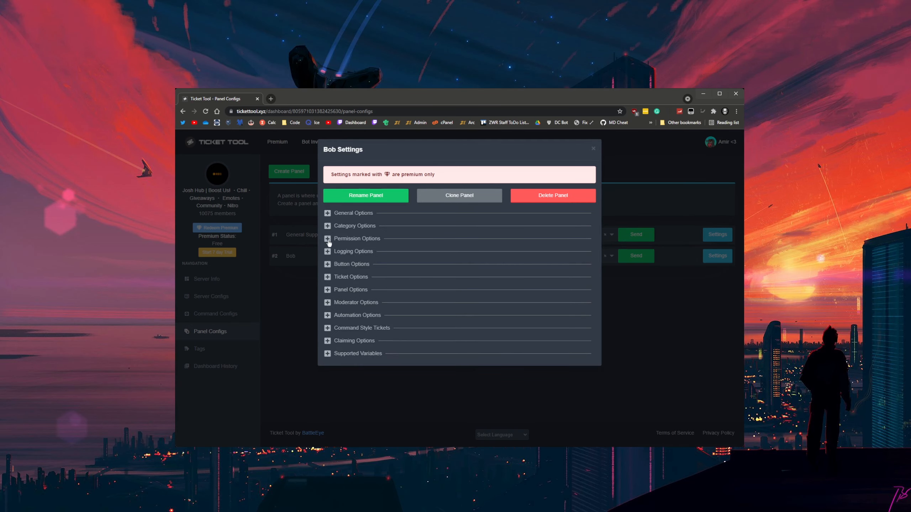
# Step: Expand the Permission Options and look over the opened and closed permission entries for each role group
pyautogui.click(328, 239)
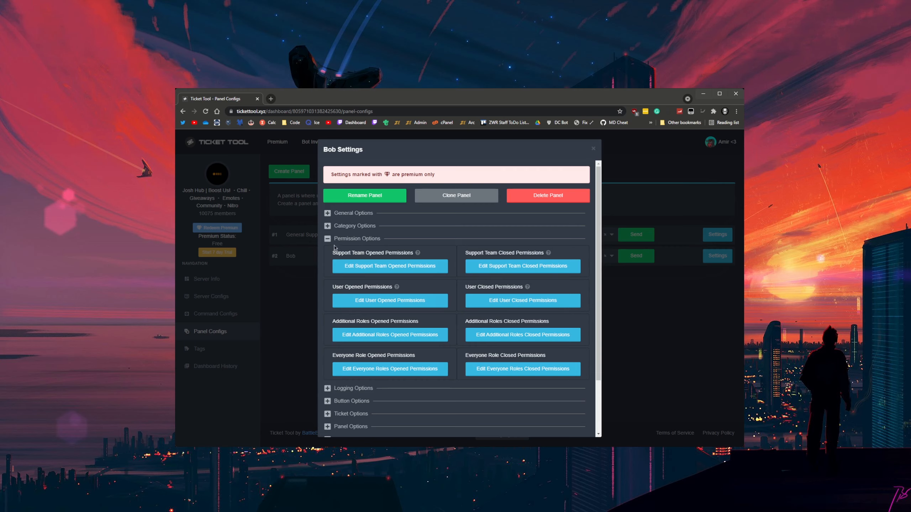
pyautogui.click(327, 240)
pyautogui.click(328, 240)
pyautogui.click(328, 239)
pyautogui.click(327, 240)
pyautogui.click(328, 240)
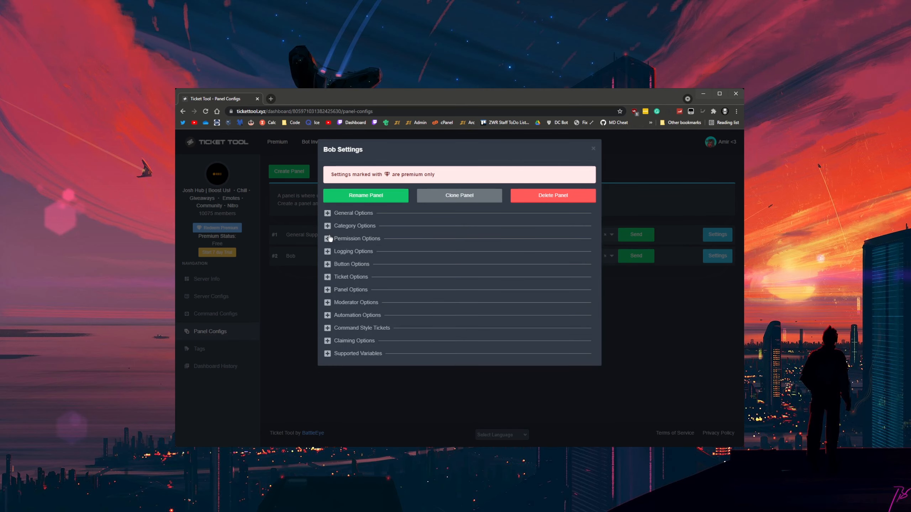
pyautogui.click(328, 239)
pyautogui.click(331, 240)
pyautogui.click(332, 239)
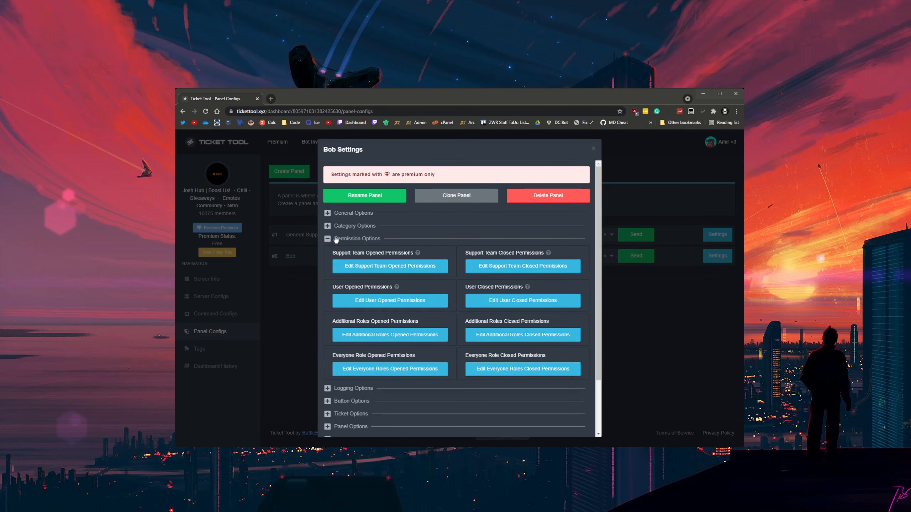
pyautogui.click(337, 240)
pyautogui.click(339, 240)
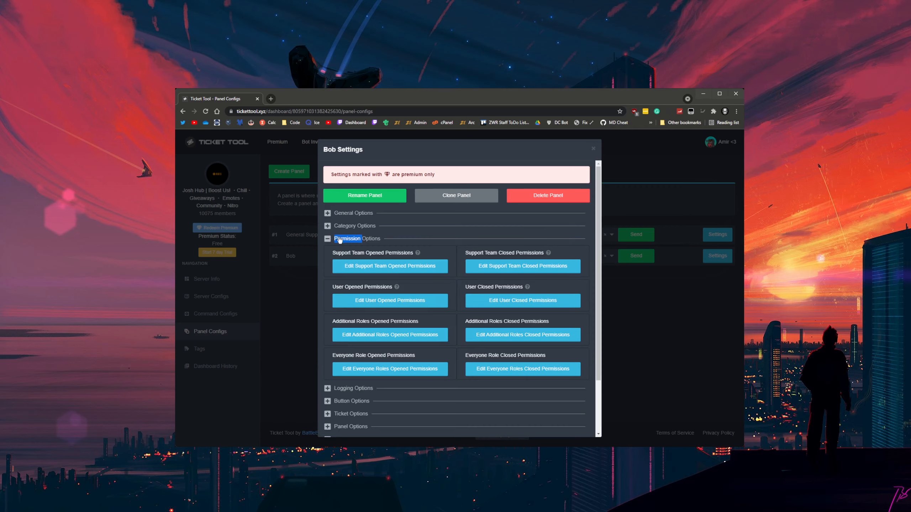
pyautogui.click(366, 242)
pyautogui.click(330, 240)
pyautogui.click(329, 240)
pyautogui.click(327, 240)
pyautogui.doubleClick(329, 241)
pyautogui.click(389, 242)
pyautogui.click(363, 239)
# Step: Examine the Support Team Opened Permissions, close them without changes, and collapse the Permission Options
pyautogui.click(419, 269)
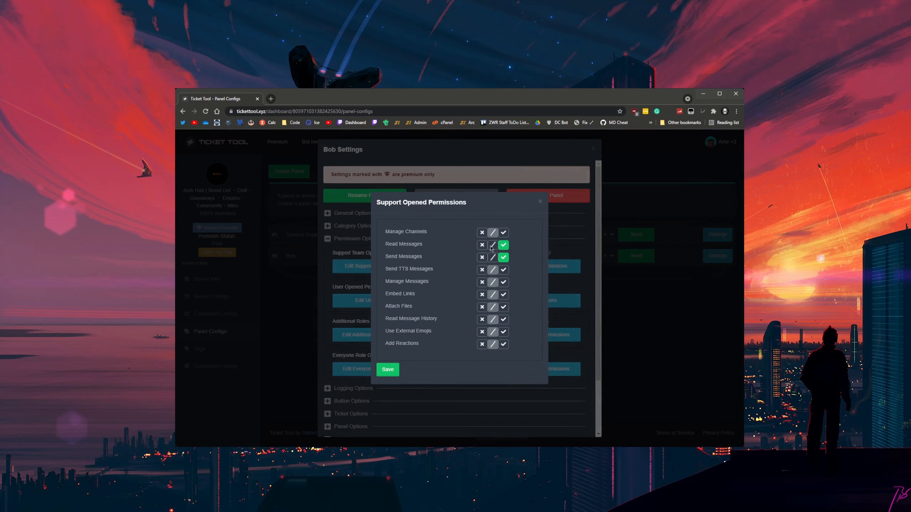
pyautogui.click(540, 202)
pyautogui.click(332, 242)
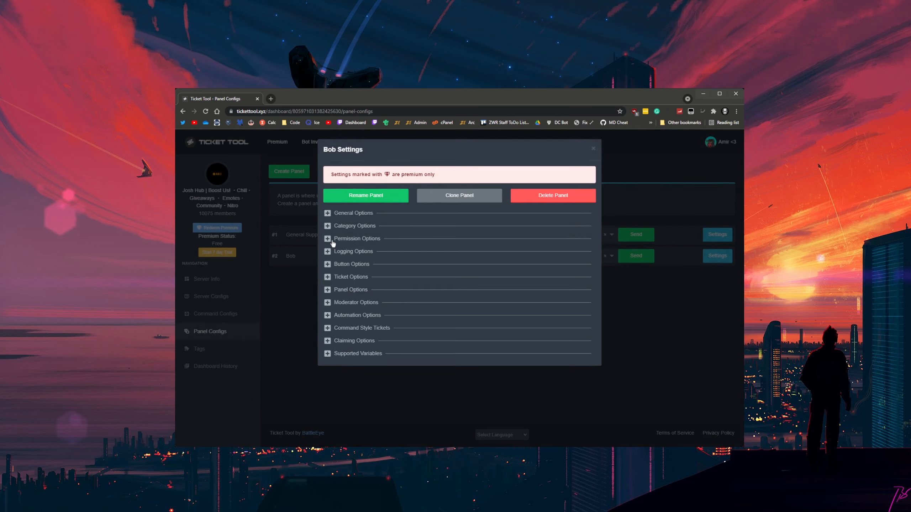
# Step: Expand the Logging Options and set the Transcript Channel to the tickets channel
pyautogui.click(327, 252)
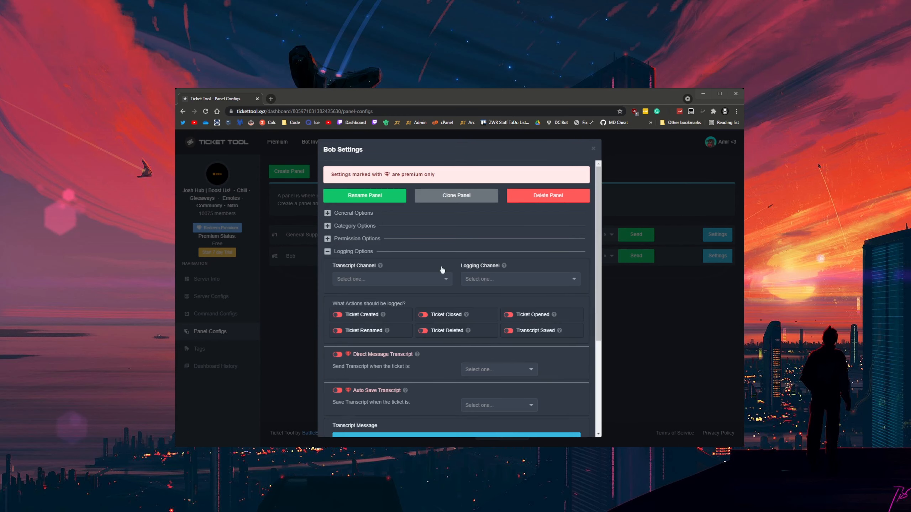
pyautogui.scroll(-2, 434, 337)
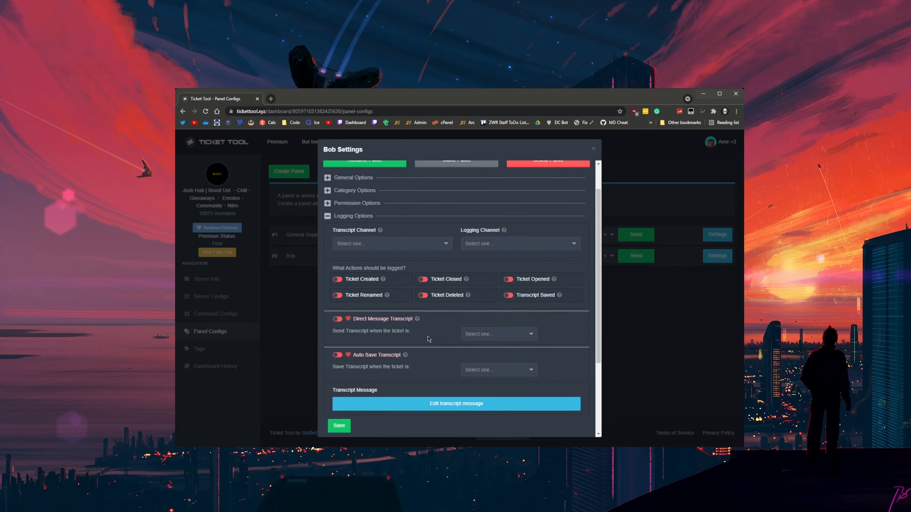
pyautogui.click(366, 248)
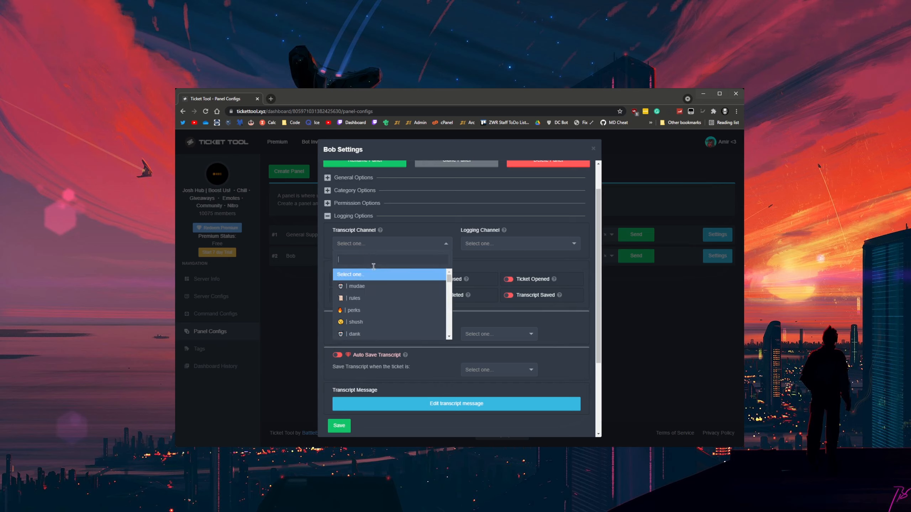
pyautogui.scroll(-4, 380, 283)
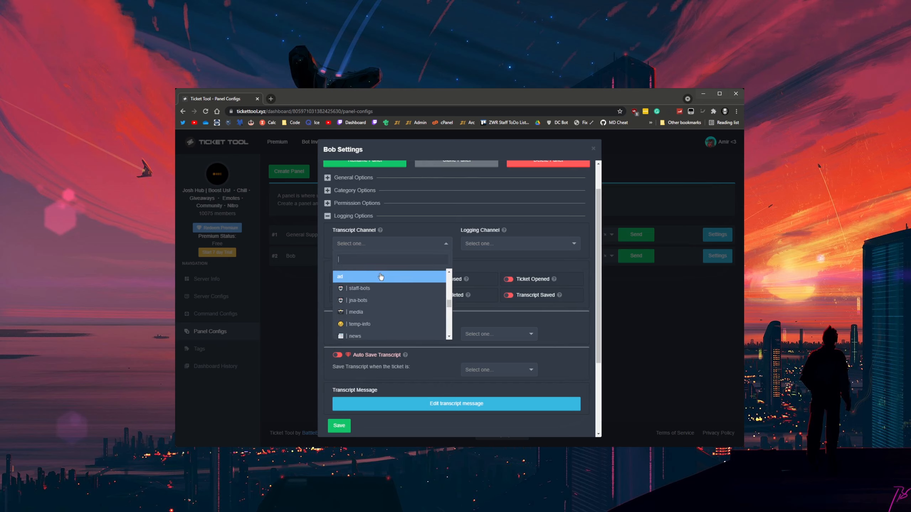
pyautogui.scroll(-5, 386, 295)
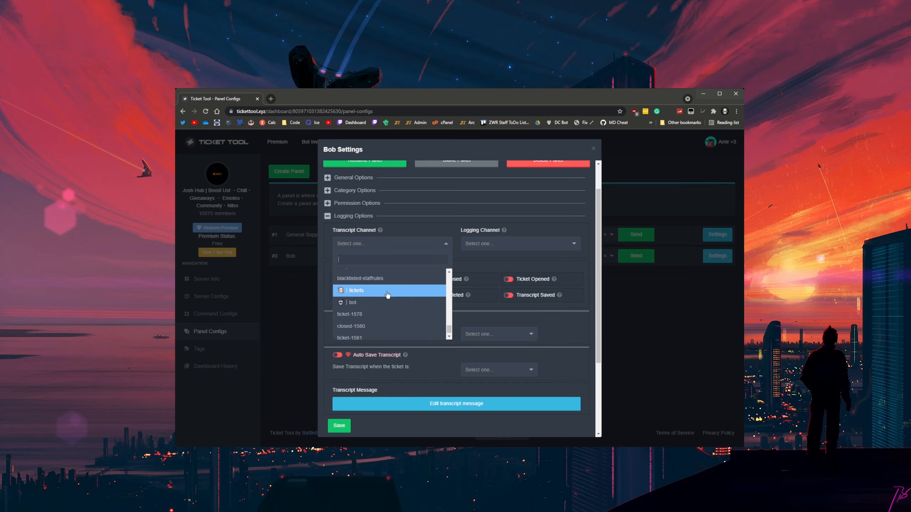
pyautogui.scroll(2, 388, 295)
pyautogui.scroll(-2, 388, 295)
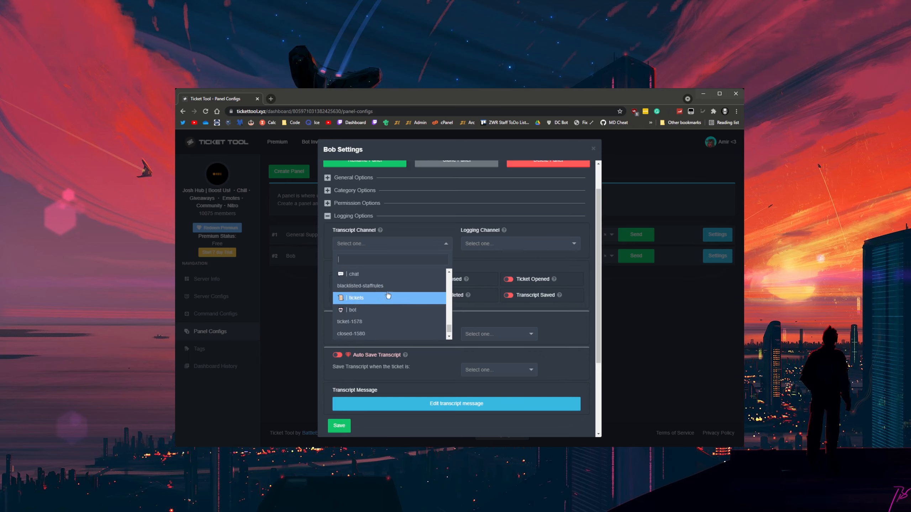
pyautogui.scroll(1, 388, 295)
pyautogui.scroll(2, 388, 295)
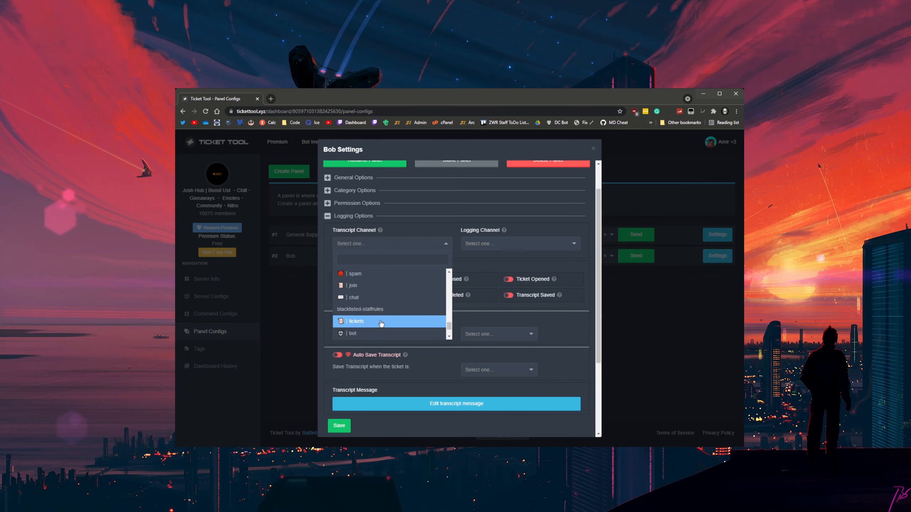
pyautogui.click(381, 321)
# Step: Set the Logging Channel to the tickets channel
pyautogui.click(485, 245)
pyautogui.scroll(-5, 498, 319)
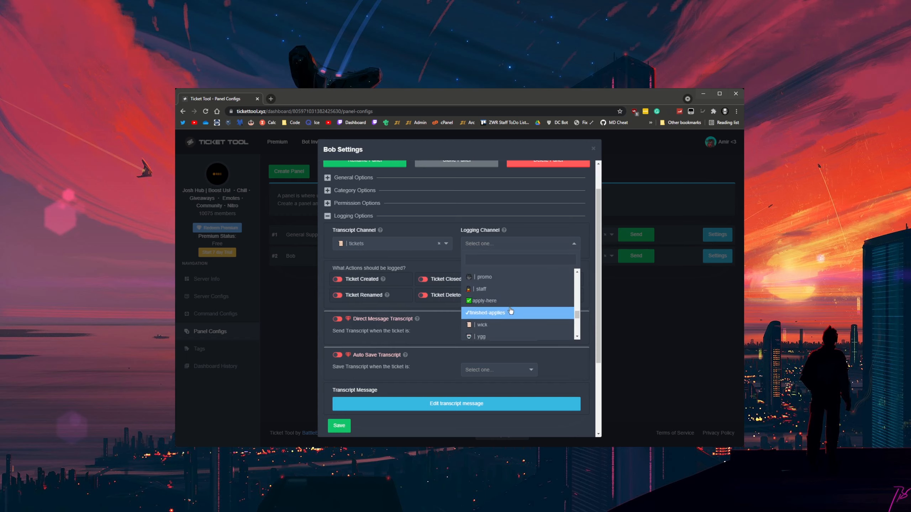
pyautogui.click(497, 286)
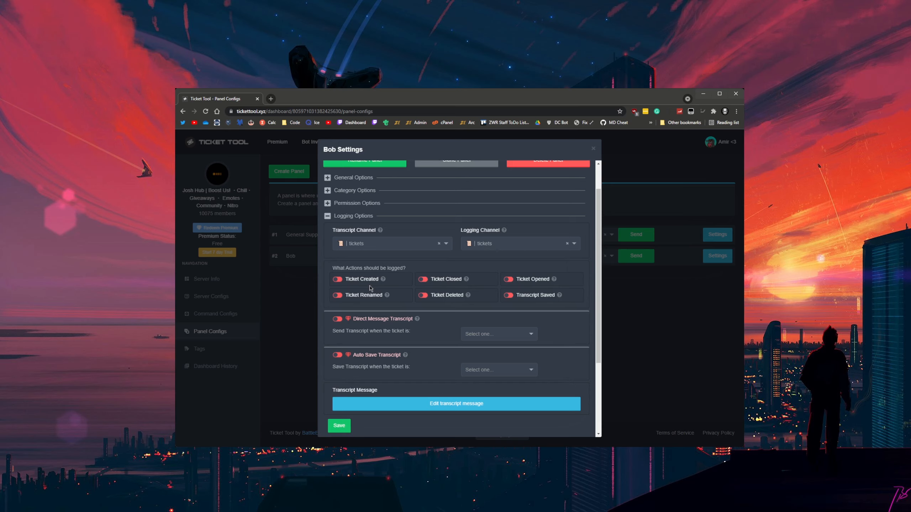
# Step: Enable logging for the Ticket Closed, Ticket Deleted and Transcript Saved actions, leaving Ticket Created off
pyautogui.moveTo(352, 280); pyautogui.dragTo(374, 281)
pyautogui.click(374, 280)
pyautogui.click(341, 281)
pyautogui.click(423, 296)
pyautogui.click(423, 280)
pyautogui.scroll(-1, 386, 410)
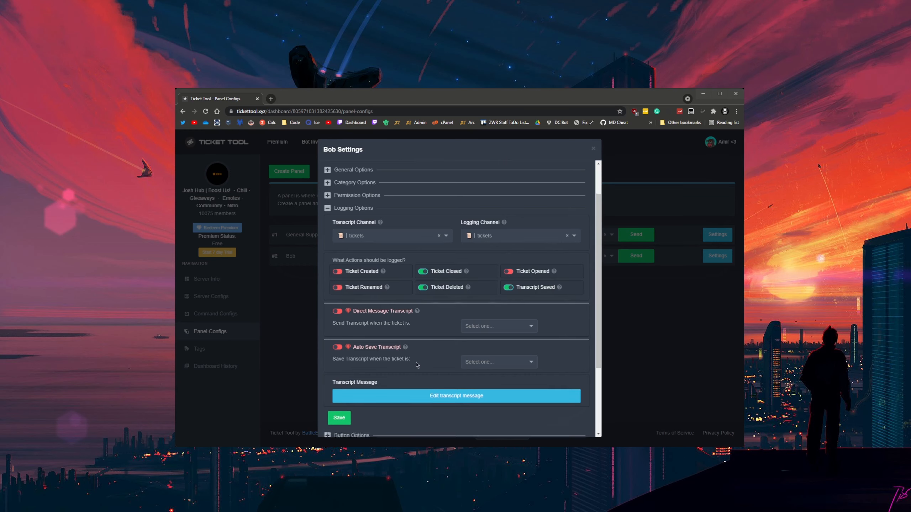
# Step: Review the transcript message embed, close it without changes, and save the Logging Options
pyautogui.scroll(-1, 451, 325)
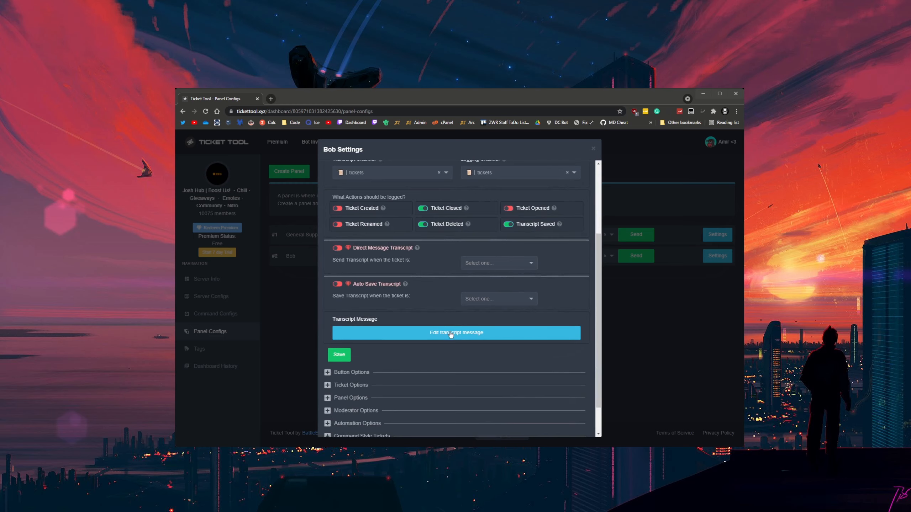
pyautogui.click(451, 328)
pyautogui.scroll(-2, 423, 293)
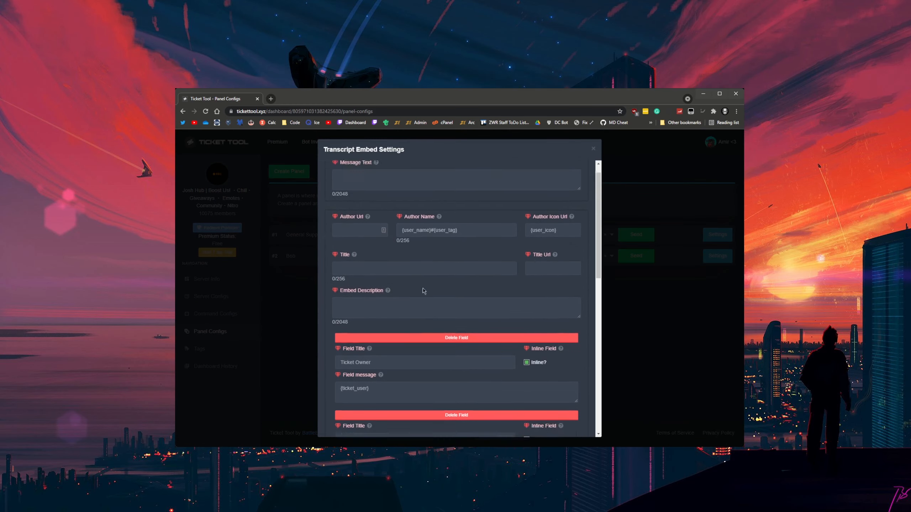
pyautogui.scroll(2, 427, 285)
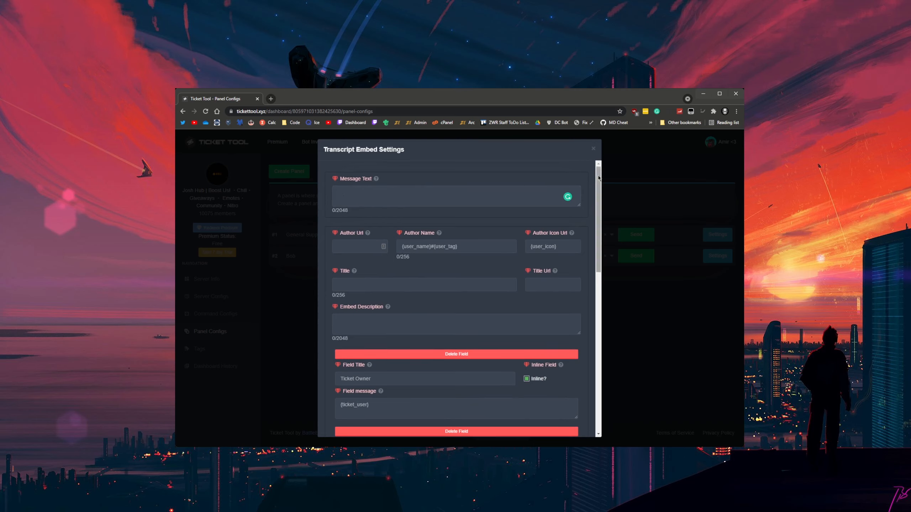
pyautogui.click(593, 149)
pyautogui.click(338, 355)
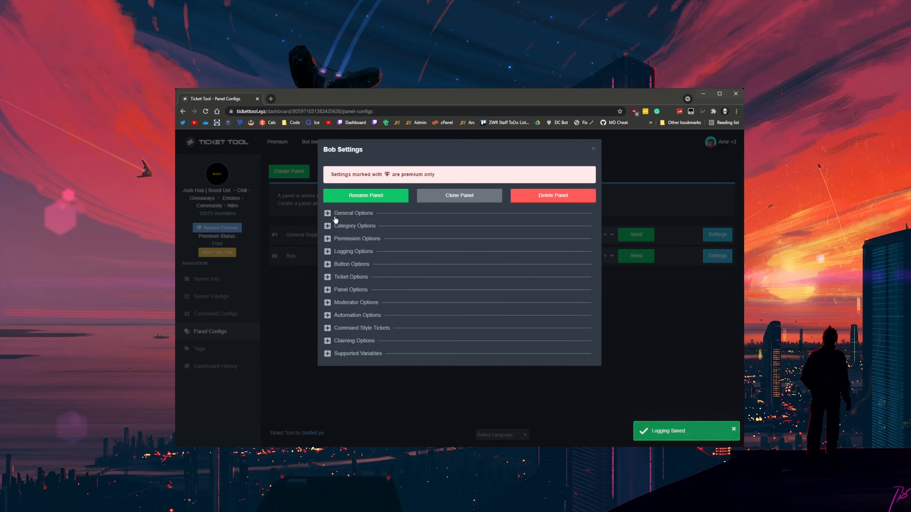
# Step: Examine the Create Ticket button's settings in the Button Options, close them without changes, and collapse the section
pyautogui.click(331, 266)
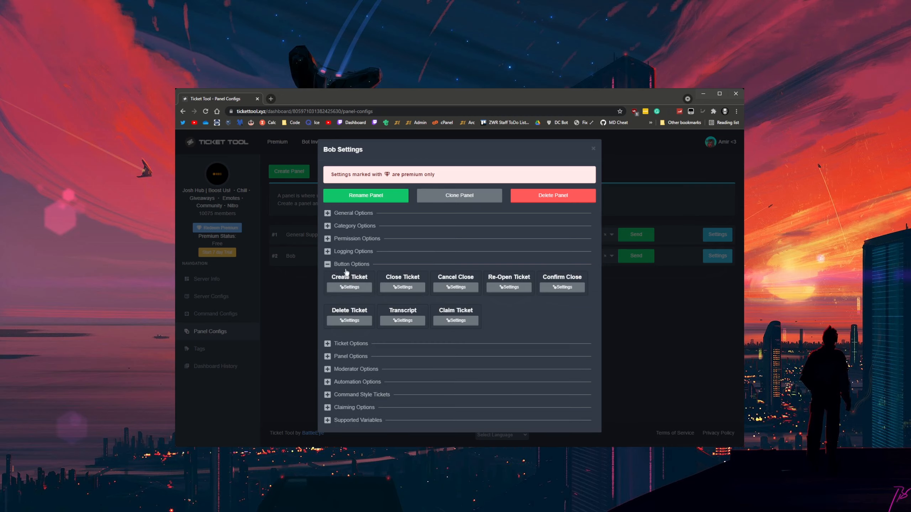
pyautogui.click(363, 290)
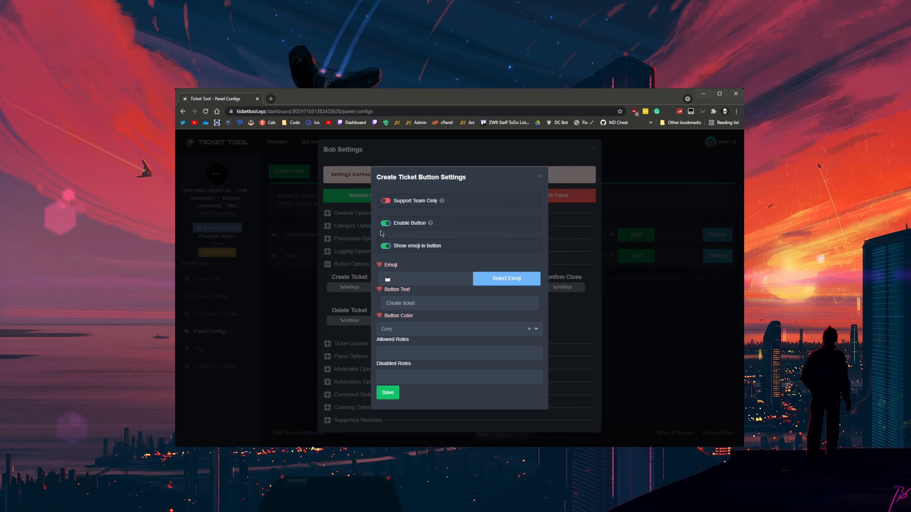
pyautogui.click(540, 176)
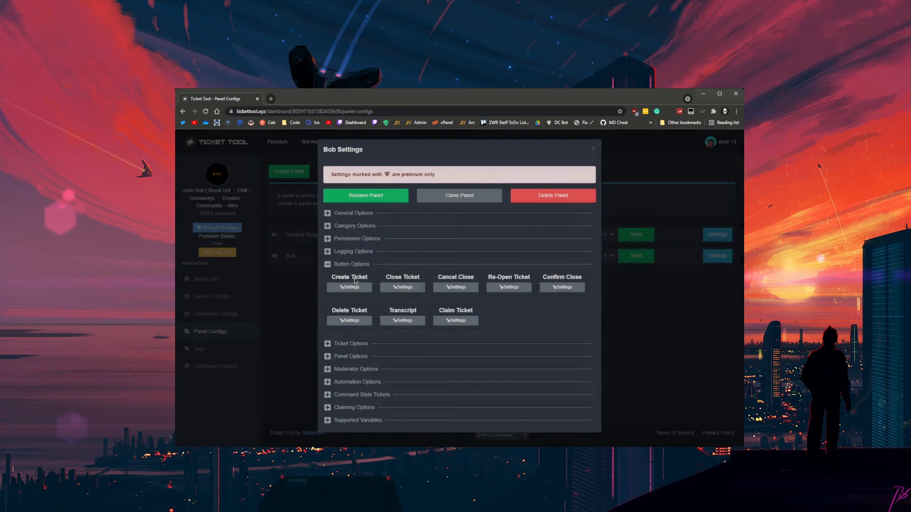
pyautogui.click(328, 265)
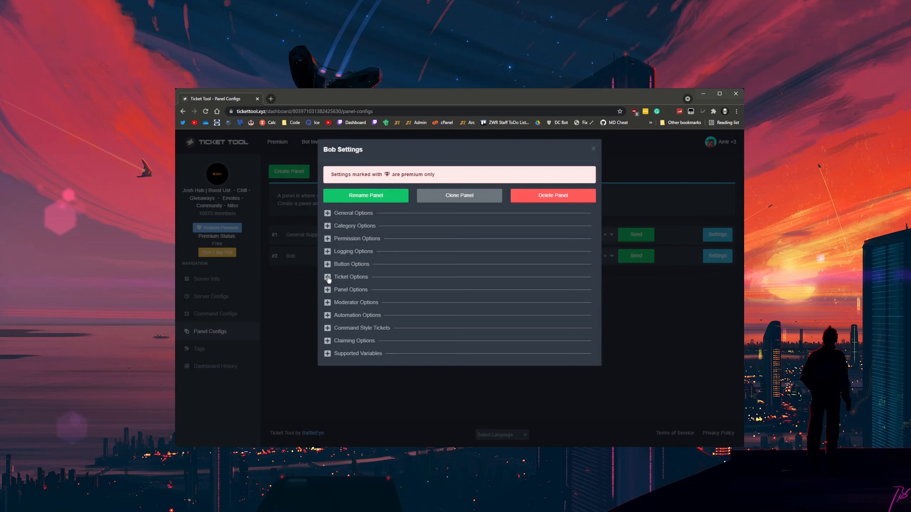
# Step: In the Ticket Options, replace the ticket message's text with "Hello, please write your report in full so our staff can get back to you."
pyautogui.click(327, 278)
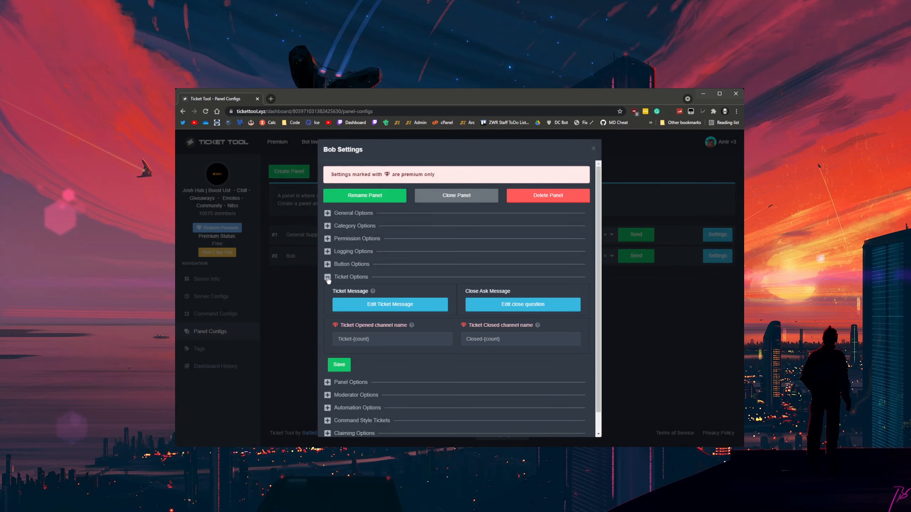
pyautogui.click(359, 307)
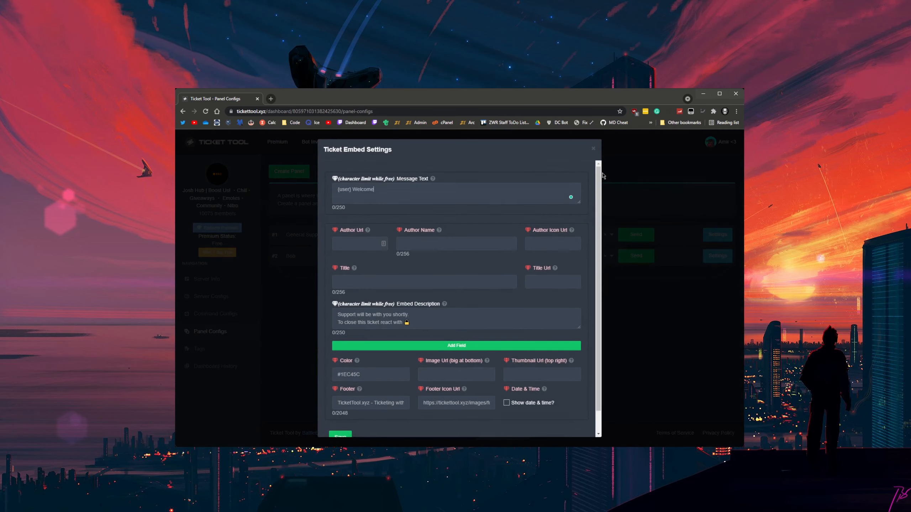
pyautogui.click(593, 148)
pyautogui.click(367, 307)
pyautogui.moveTo(389, 189); pyautogui.dragTo(352, 186)
pyautogui.press('BackSpace')
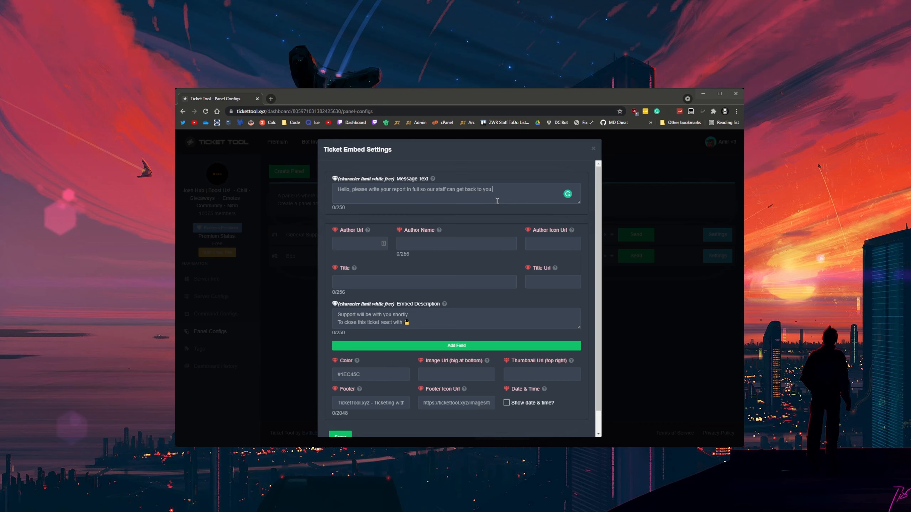
# Step: Read the help description for the ticket embed's Message Text field and dismiss it
pyautogui.click(435, 178)
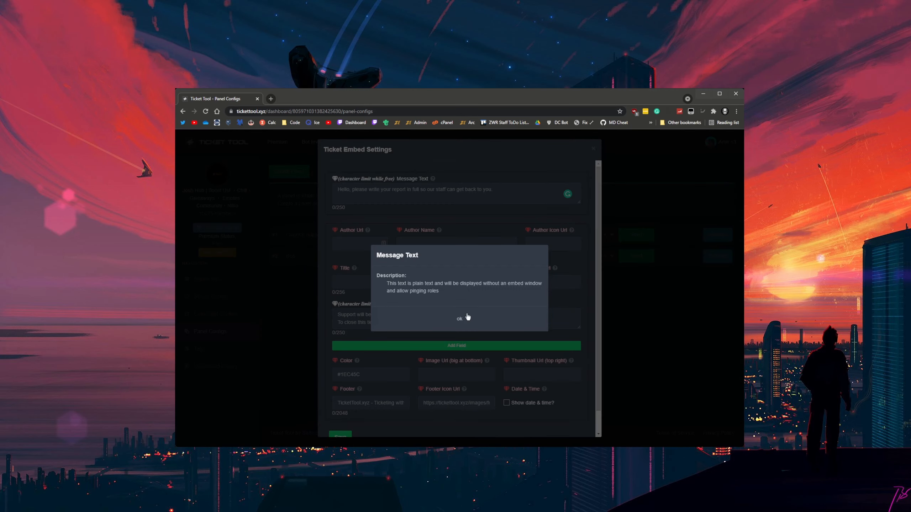
pyautogui.click(466, 317)
pyautogui.scroll(-1, 466, 319)
pyautogui.scroll(1, 473, 342)
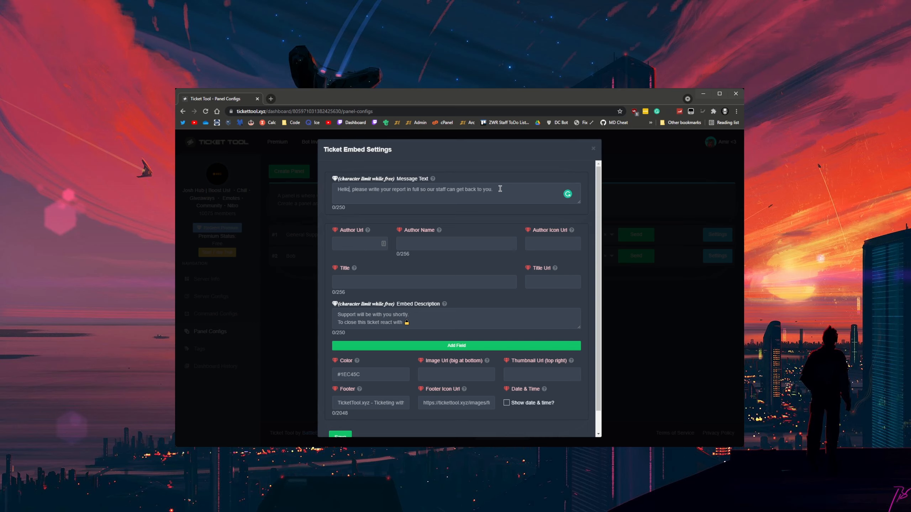
# Step: Insert the {user} variable after "Hello" in the ticket message text
pyautogui.write('[')
pyautogui.press('BackSpace')
pyautogui.write('{user}')
pyautogui.moveTo(358, 189)
pyautogui.click(371, 203)
pyautogui.moveTo(350, 190); pyautogui.dragTo(279, 172)
pyautogui.click(375, 196)
pyautogui.click(464, 191)
pyautogui.click(392, 200)
pyautogui.moveTo(516, 199); pyautogui.dragTo(325, 194)
pyautogui.click(377, 197)
# Step: Enable Show date & time for the ticket embed, save it, and close the embed settings
pyautogui.click(507, 403)
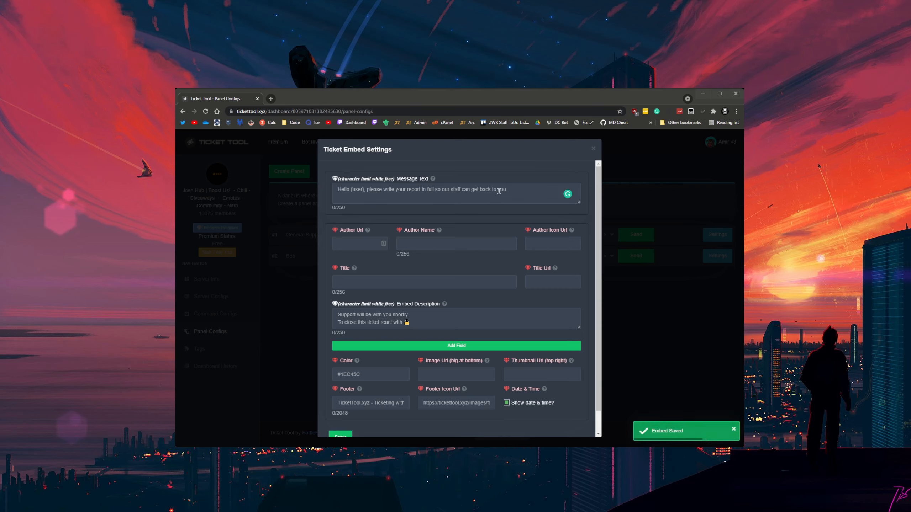
pyautogui.moveTo(499, 189); pyautogui.dragTo(415, 191)
pyautogui.click(415, 191)
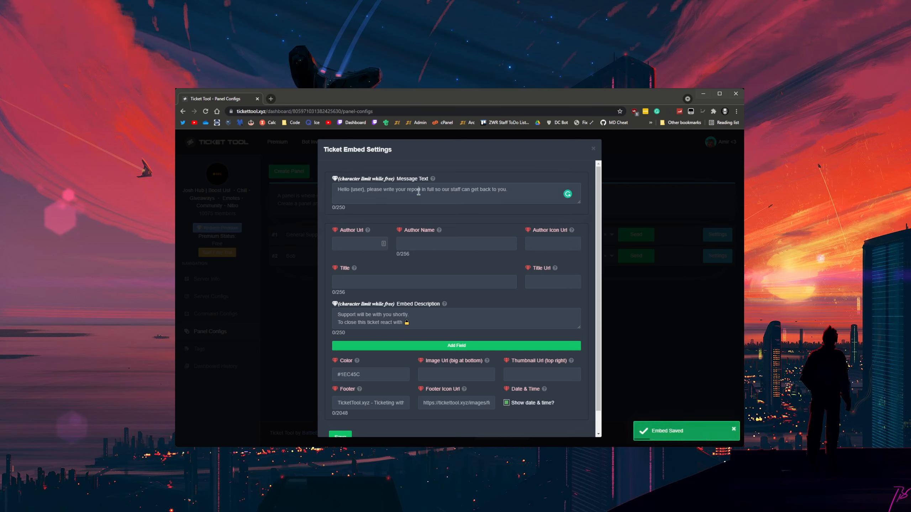
pyautogui.click(593, 149)
# Step: Examine the close question's message text in the Ask Embed Settings and close it without changes
pyautogui.click(513, 308)
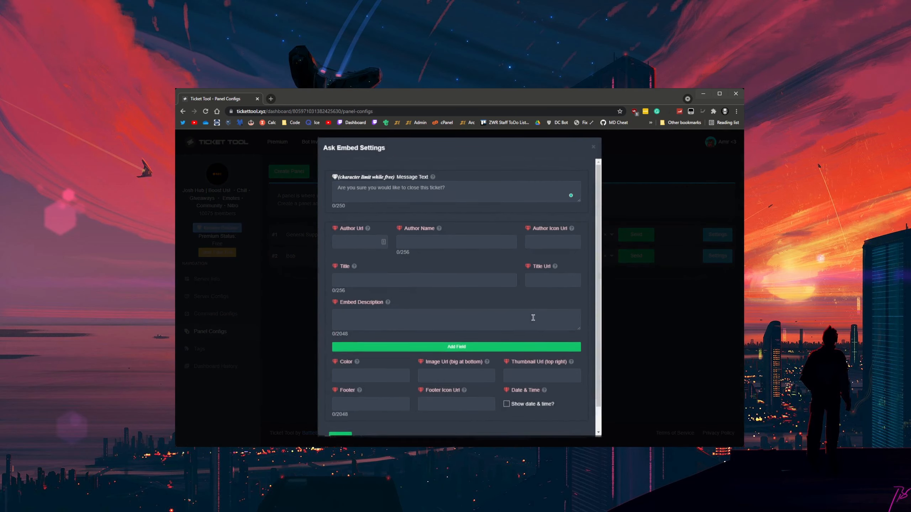
pyautogui.moveTo(335, 190); pyautogui.dragTo(480, 194)
pyautogui.click(480, 194)
pyautogui.click(593, 149)
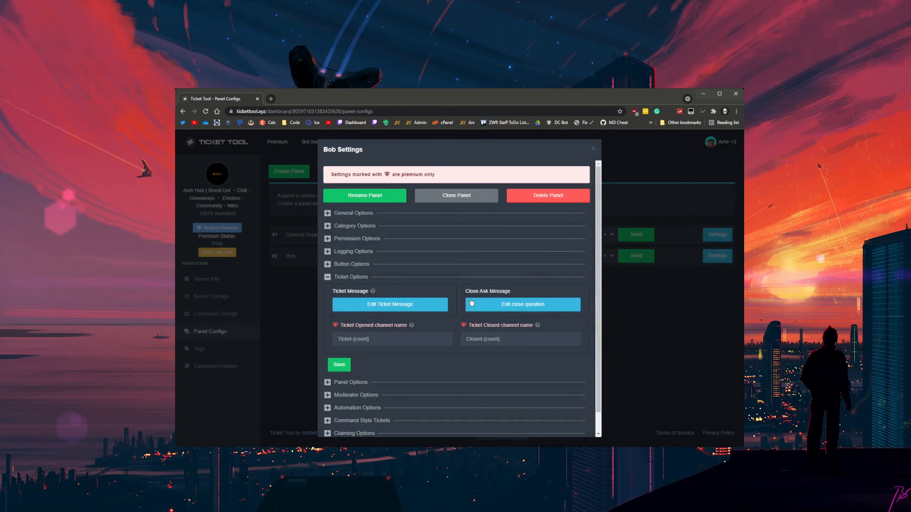
pyautogui.click(472, 304)
pyautogui.moveTo(340, 196); pyautogui.dragTo(427, 190)
pyautogui.click(426, 190)
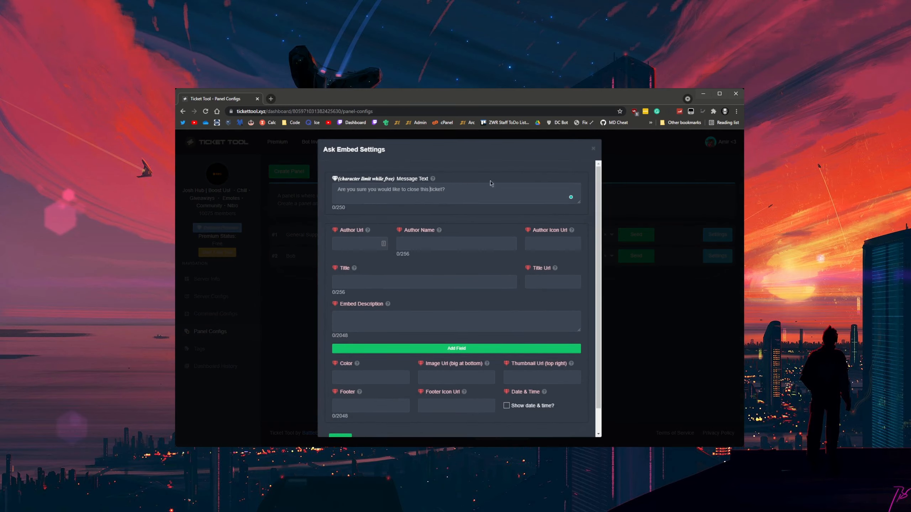
pyautogui.click(593, 150)
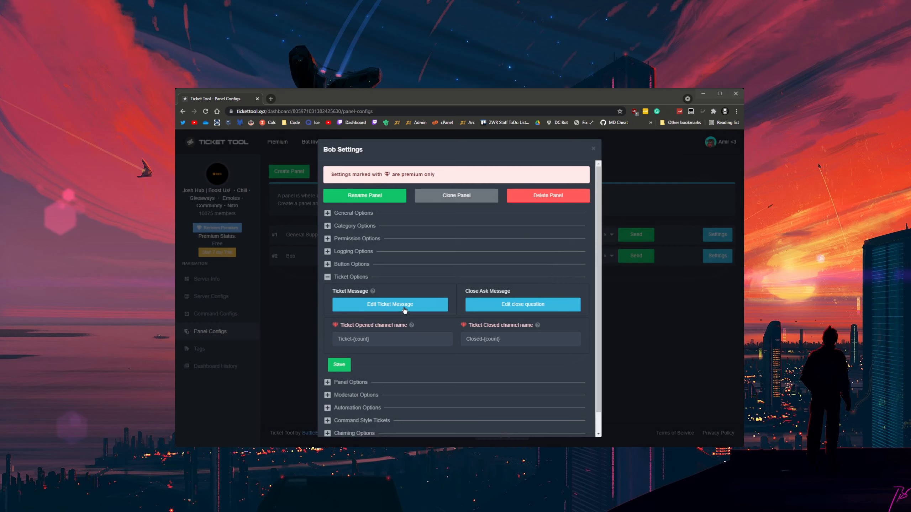
# Step: Recheck the Category, Logging, Button and General Options of the Bob panel, collapsing each section again
pyautogui.doubleClick(329, 225)
pyautogui.click(331, 226)
pyautogui.click(328, 251)
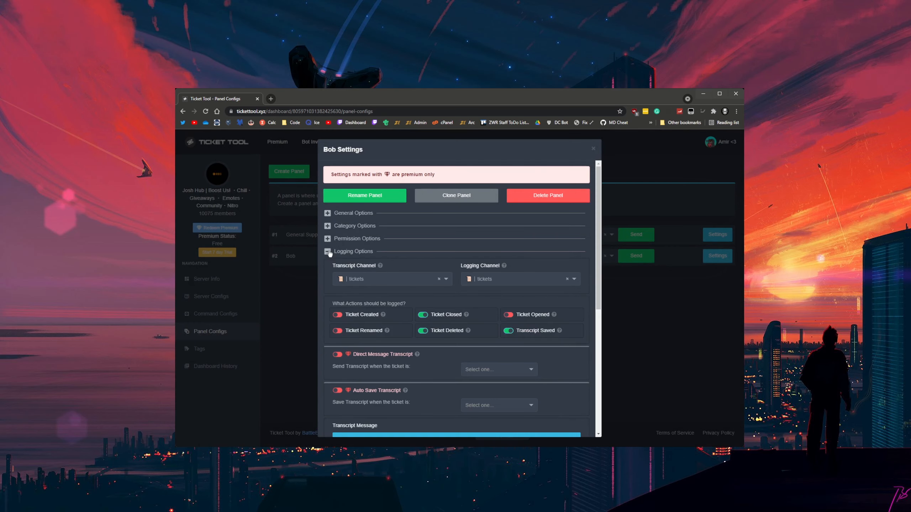
pyautogui.click(328, 251)
pyautogui.click(327, 264)
pyautogui.click(327, 265)
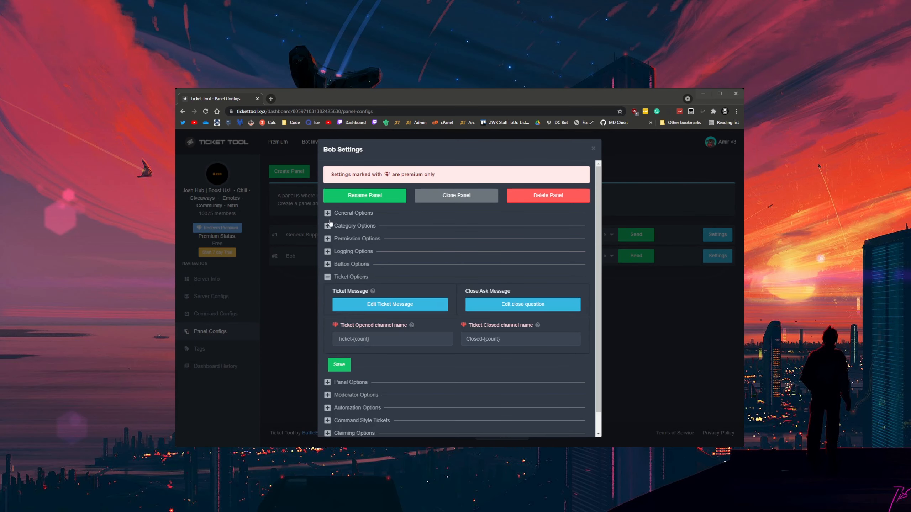
pyautogui.click(328, 213)
pyautogui.scroll(-2, 393, 272)
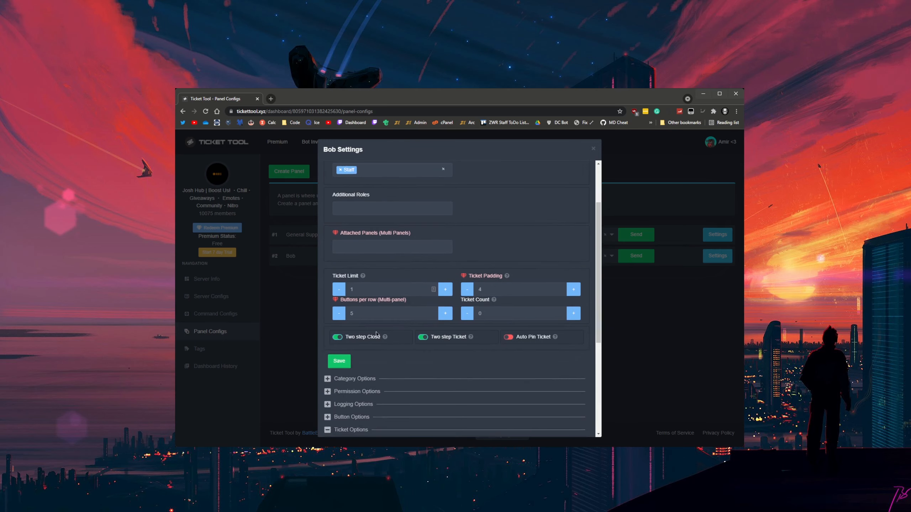
pyautogui.scroll(3, 452, 337)
pyautogui.click(328, 212)
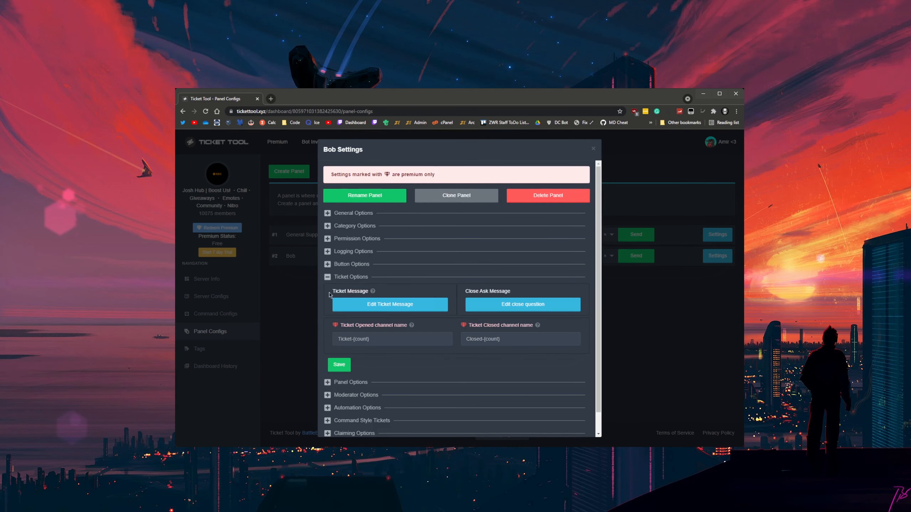
# Step: Review the Ticket Options once more and collapse the section
pyautogui.scroll(-1, 335, 296)
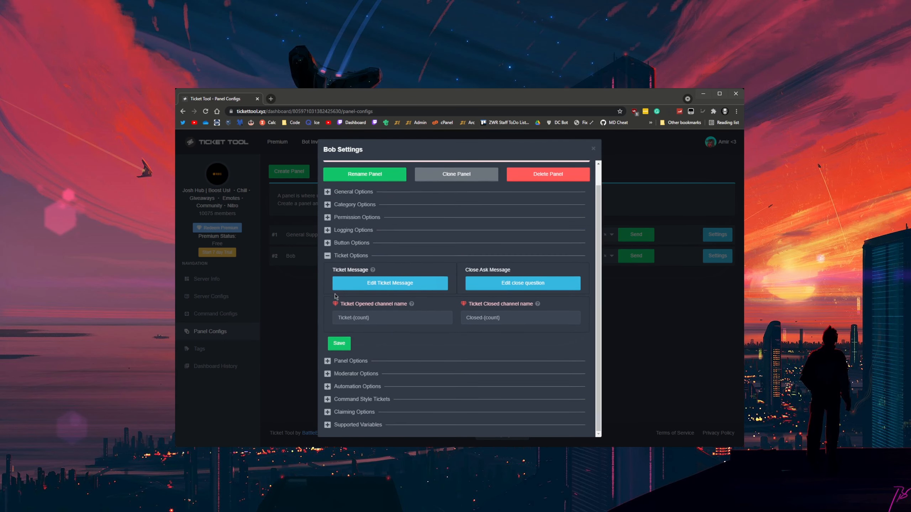
pyautogui.click(328, 258)
pyautogui.click(327, 277)
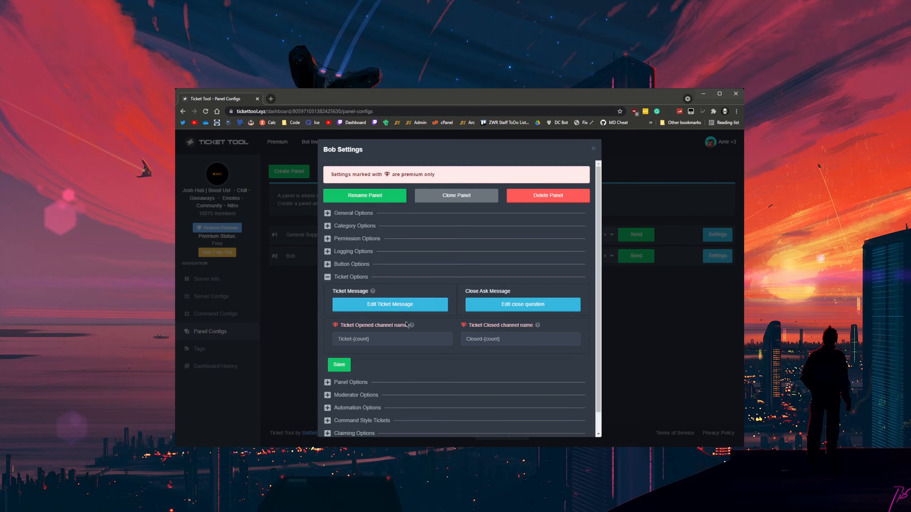
pyautogui.click(330, 278)
# Step: Examine the panel message embed in the Panel Options, close it without changes, and collapse the section
pyautogui.click(327, 291)
pyautogui.click(375, 319)
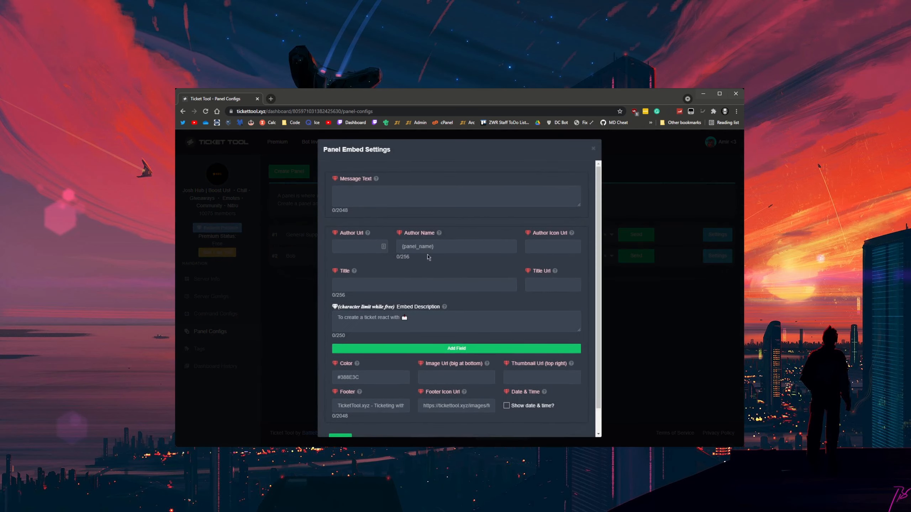
pyautogui.click(593, 149)
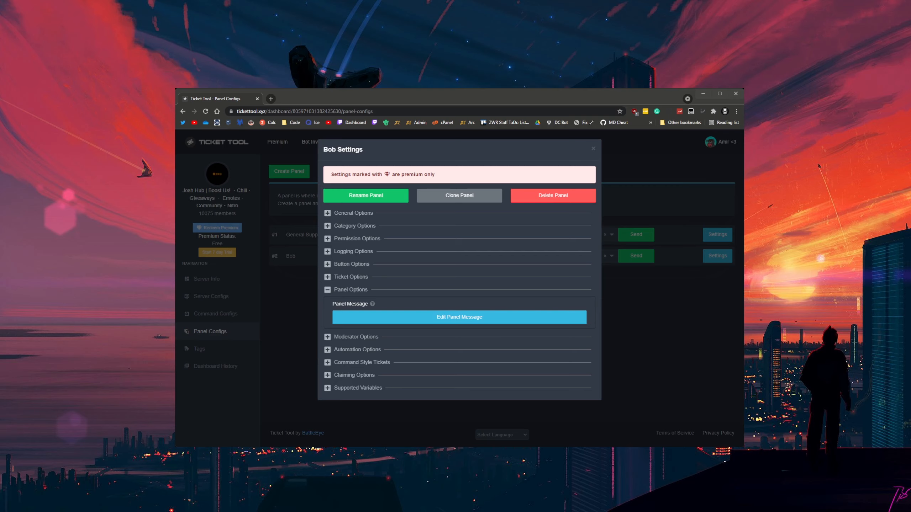
pyautogui.click(386, 322)
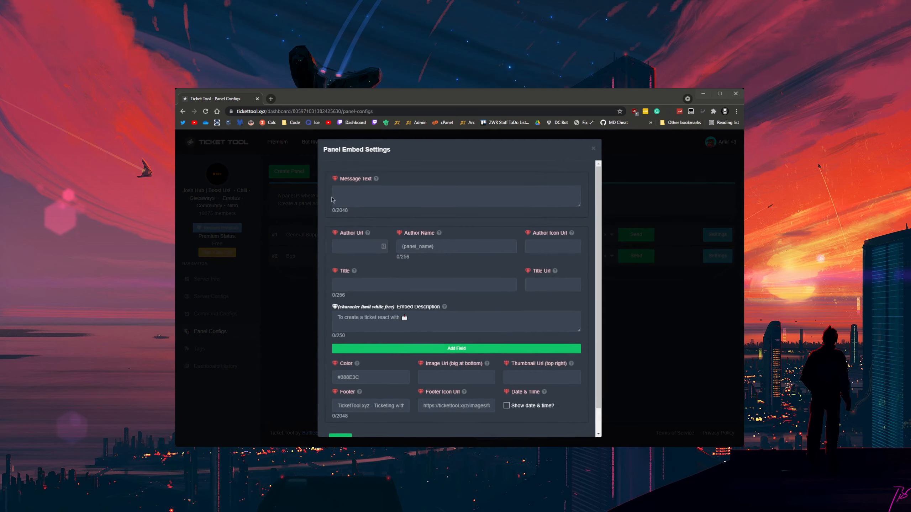
pyautogui.click(593, 149)
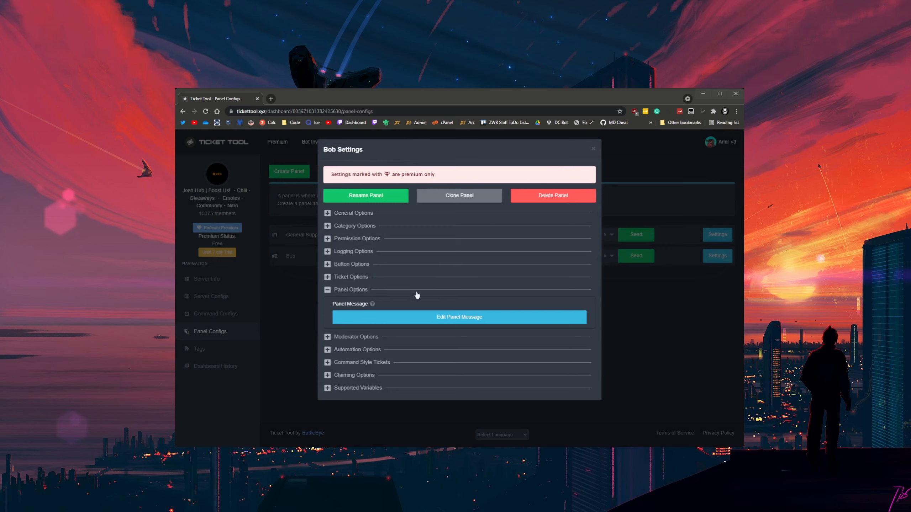
pyautogui.click(327, 290)
# Step: Expand the Moderator Options, examine the closed message embed, close it without changes, and collapse the section
pyautogui.doubleClick(328, 302)
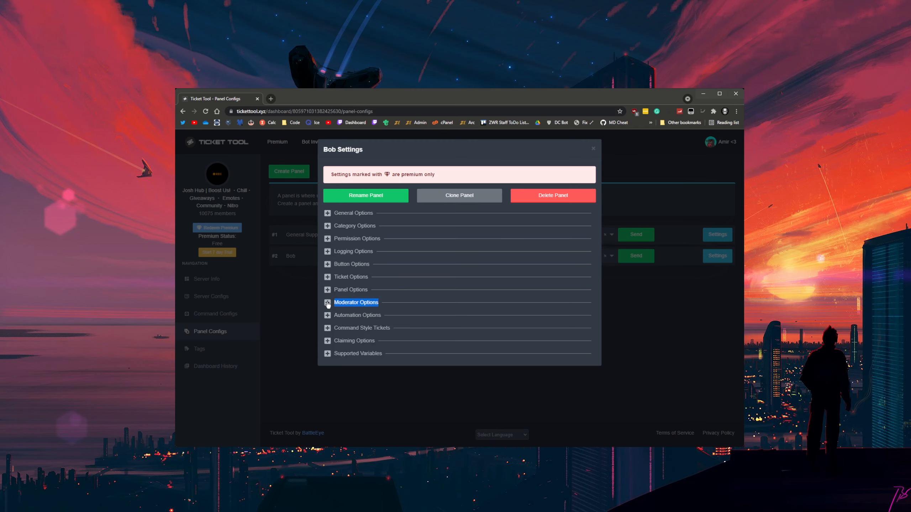
pyautogui.click(328, 303)
pyautogui.click(396, 302)
pyautogui.click(328, 303)
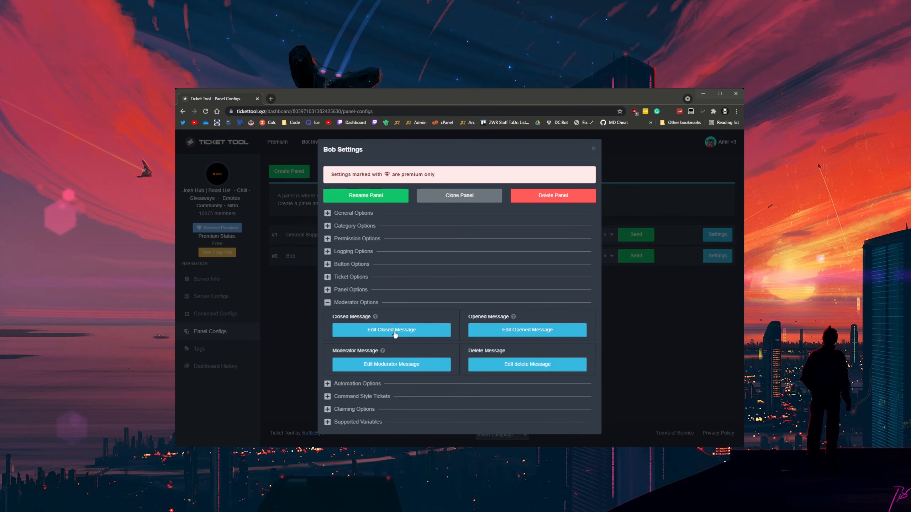
pyautogui.click(406, 333)
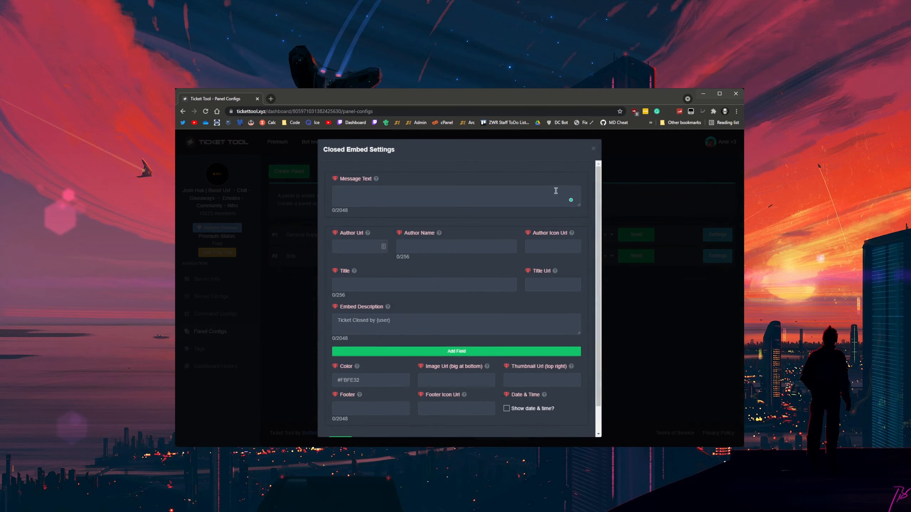
pyautogui.click(593, 149)
pyautogui.click(328, 303)
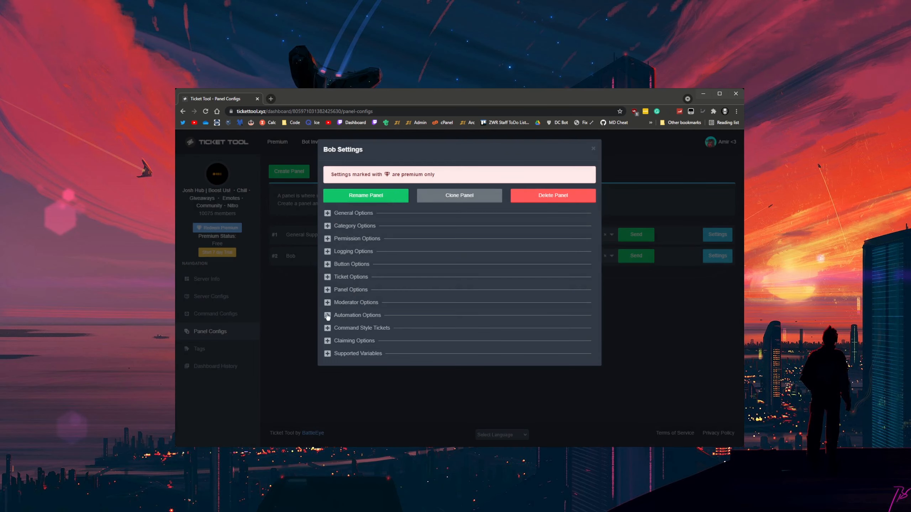
# Step: Glance through the Automation Options, Command Style Tickets and Claiming Options, collapsing each section again
pyautogui.click(328, 315)
pyautogui.click(328, 315)
pyautogui.click(327, 328)
pyautogui.click(328, 329)
pyautogui.click(328, 341)
pyautogui.click(327, 341)
# Step: Expand the Supported Variables and read through the list of variables available for messages
pyautogui.click(327, 353)
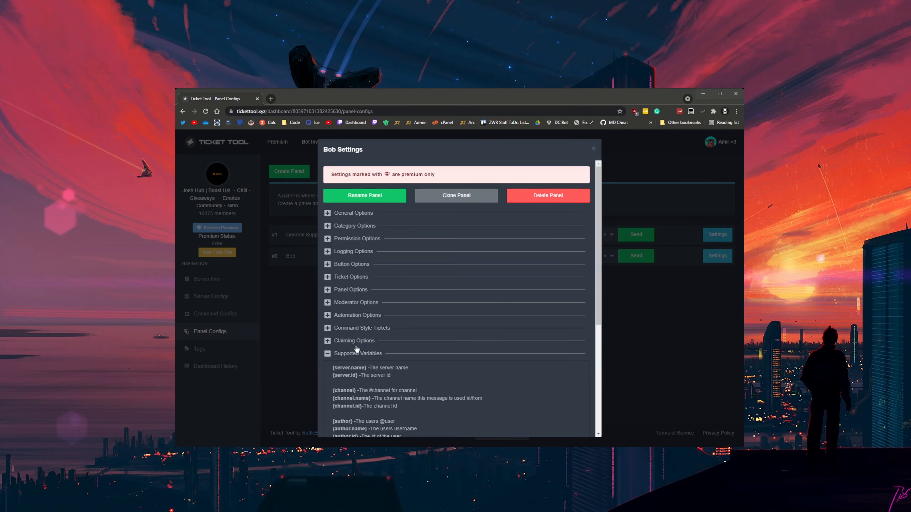
pyautogui.scroll(-4, 356, 349)
pyautogui.scroll(4, 356, 349)
pyautogui.scroll(-5, 359, 346)
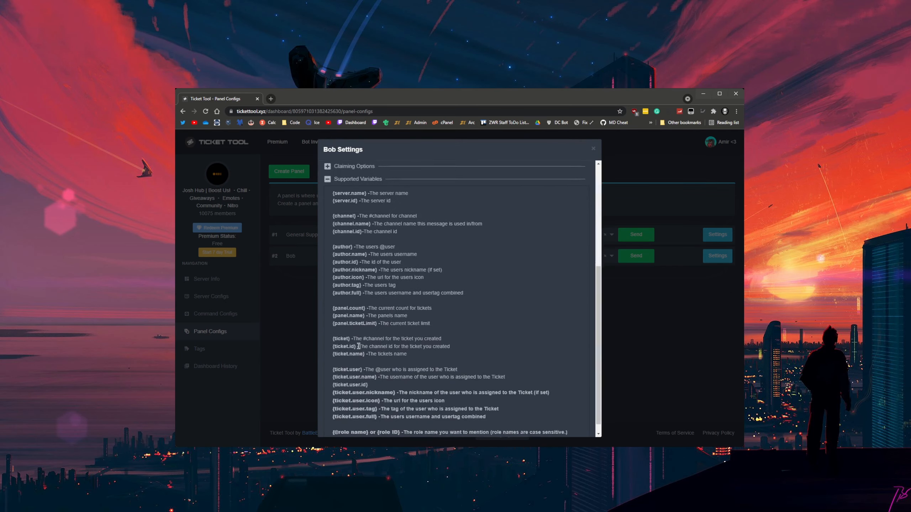
# Step: Read through the ticket, panel and author variables, collapse the Supported Variables, and close the Bob settings
pyautogui.scroll(4, 359, 347)
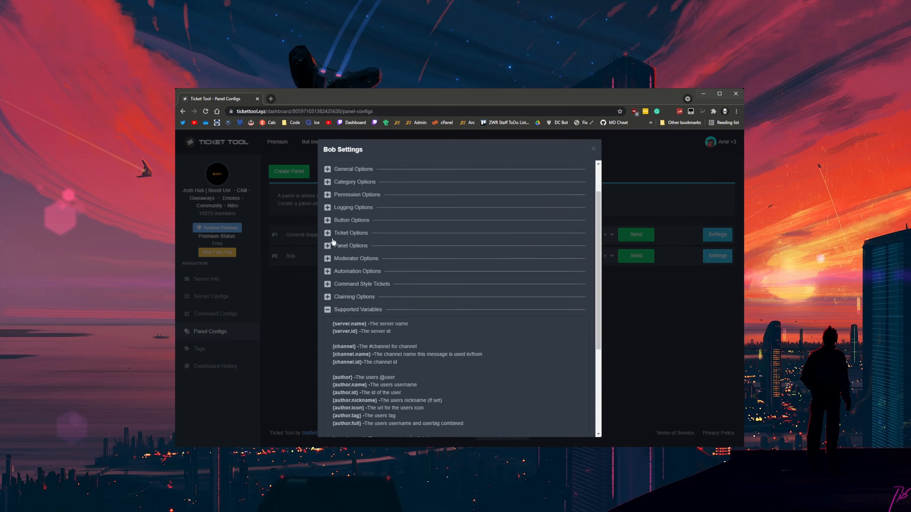
pyautogui.scroll(-4, 343, 308)
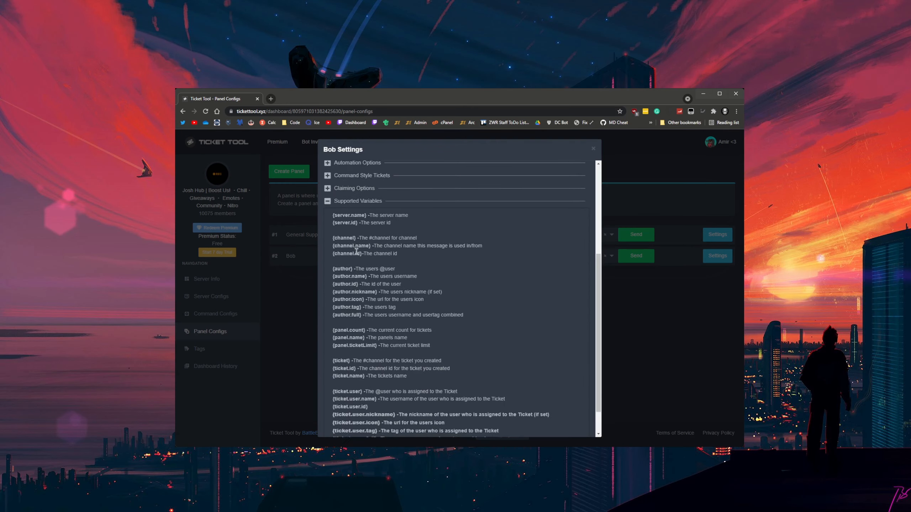
pyautogui.scroll(-1, 356, 252)
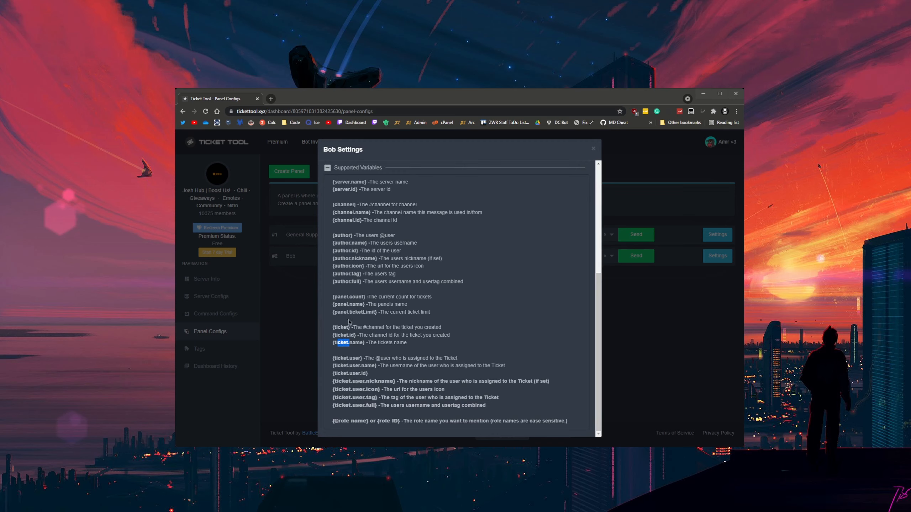
pyautogui.moveTo(390, 312); pyautogui.dragTo(412, 312)
pyautogui.click(392, 341)
pyautogui.moveTo(333, 237); pyautogui.dragTo(349, 236)
pyautogui.scroll(3, 349, 235)
pyautogui.click(327, 277)
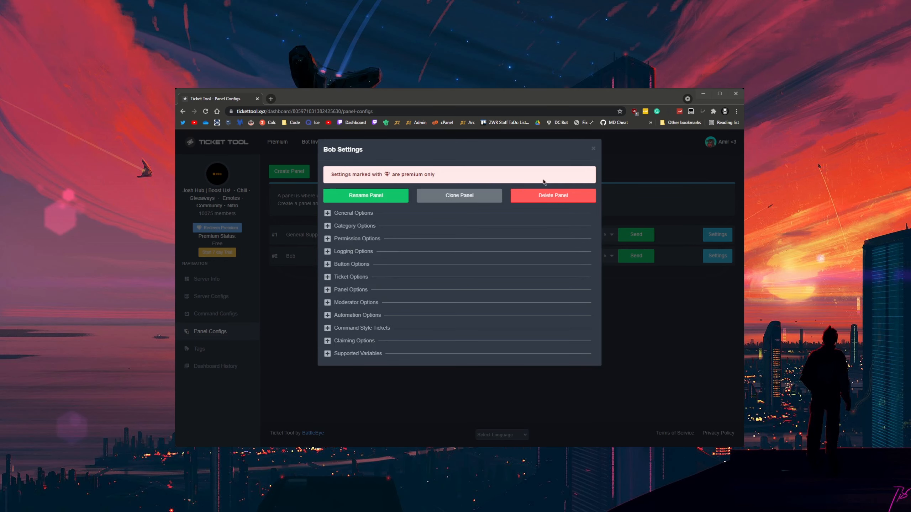
pyautogui.click(593, 148)
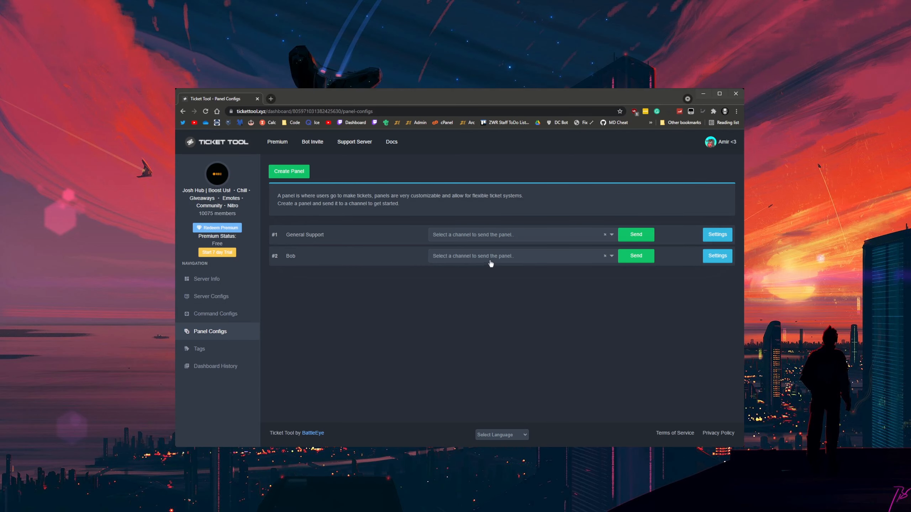
# Step: Send the Bob panel to the server's tickets channel
pyautogui.click(485, 261)
pyautogui.scroll(-5, 507, 320)
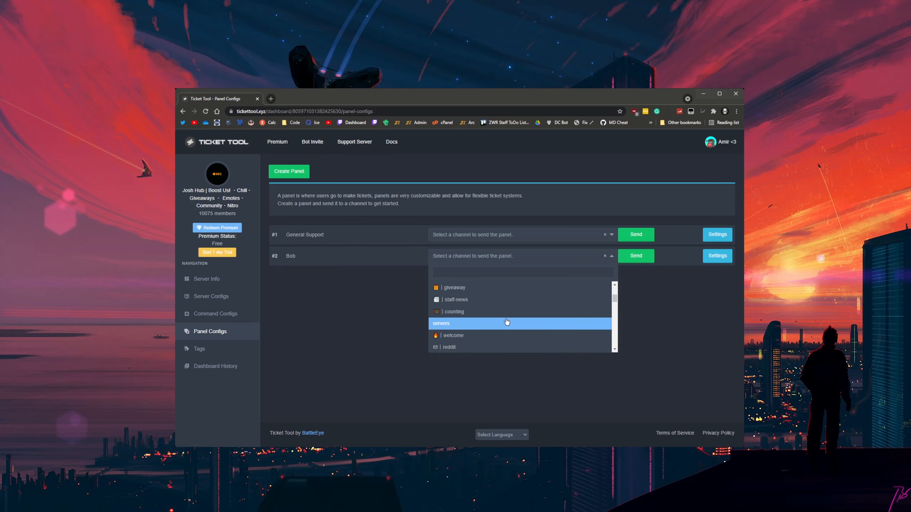
pyautogui.scroll(-3, 501, 328)
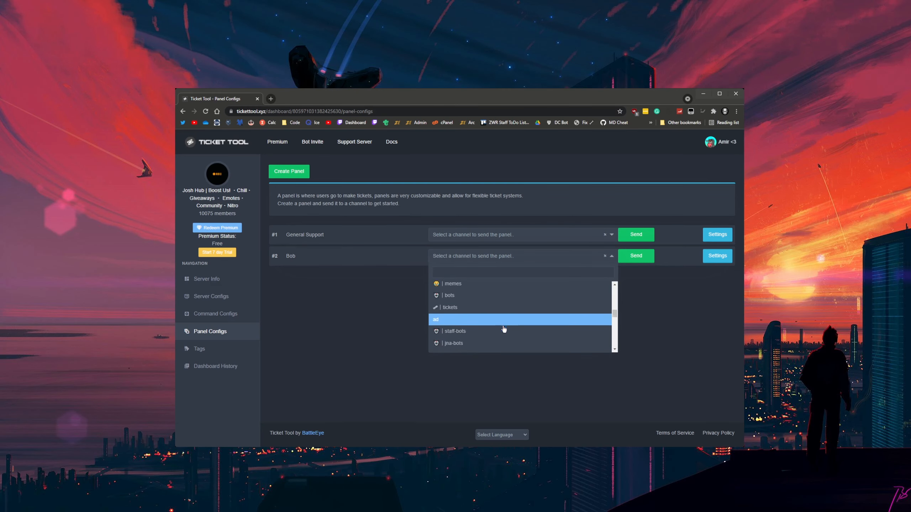
pyautogui.click(500, 314)
pyautogui.click(630, 257)
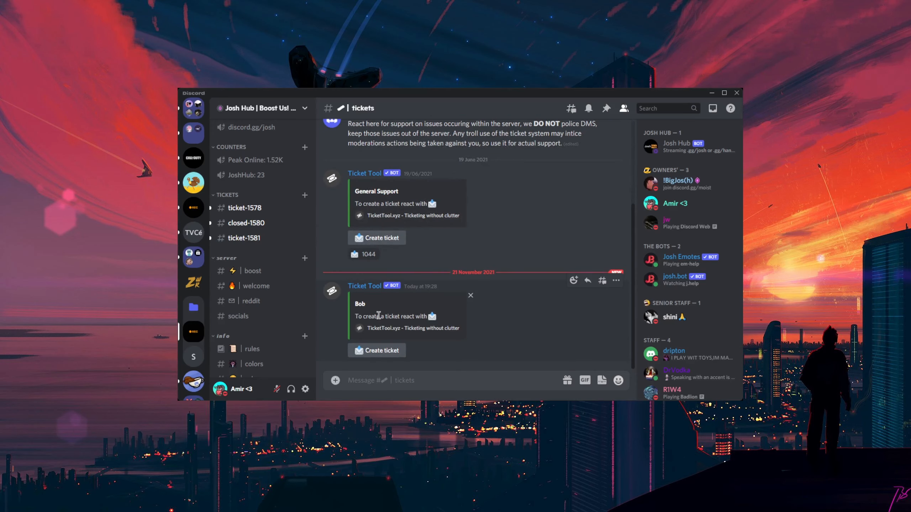
# Step: Switch to Discord, create a ticket from the Bob panel in the tickets channel, and open the new ticket's channel
pyautogui.moveTo(354, 191); pyautogui.dragTo(396, 194)
pyautogui.moveTo(355, 304)
pyautogui.mouseDown()
pyautogui.moveTo(382, 307)
pyautogui.moveTo(355, 308)
pyautogui.mouseUp()
pyautogui.click(356, 305)
pyautogui.click(377, 304)
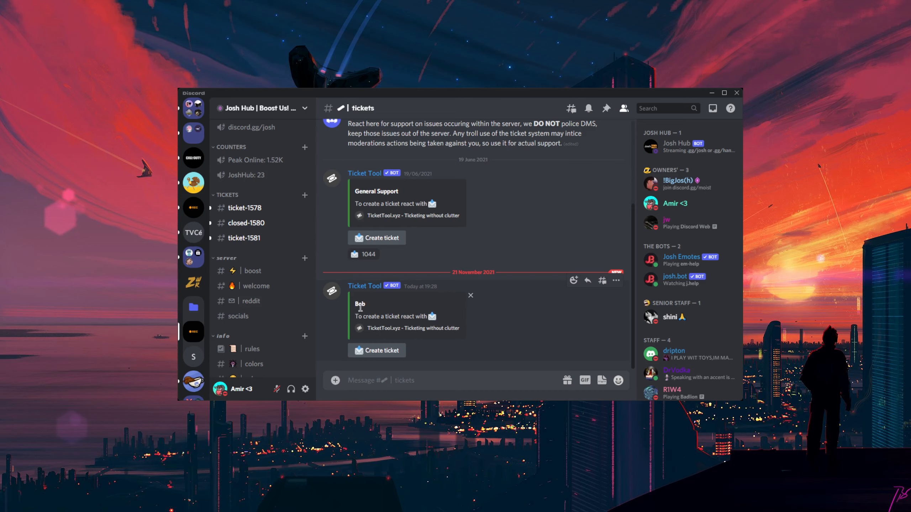
pyautogui.click(385, 351)
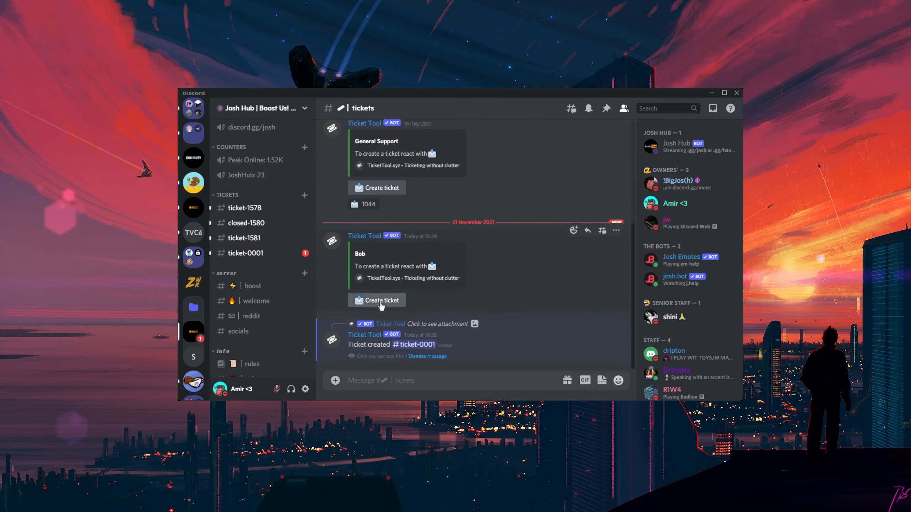
pyautogui.click(258, 257)
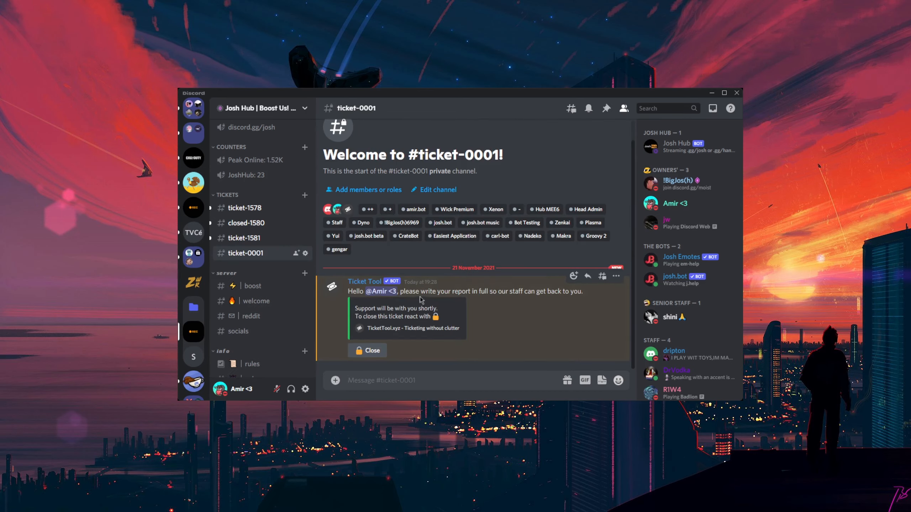
# Step: Examine the ticket's greeting message and the member list of the ticket channel
pyautogui.click(380, 293)
pyautogui.click(380, 294)
pyautogui.moveTo(421, 292); pyautogui.dragTo(517, 292)
pyautogui.click(598, 307)
pyautogui.scroll(-4, 712, 297)
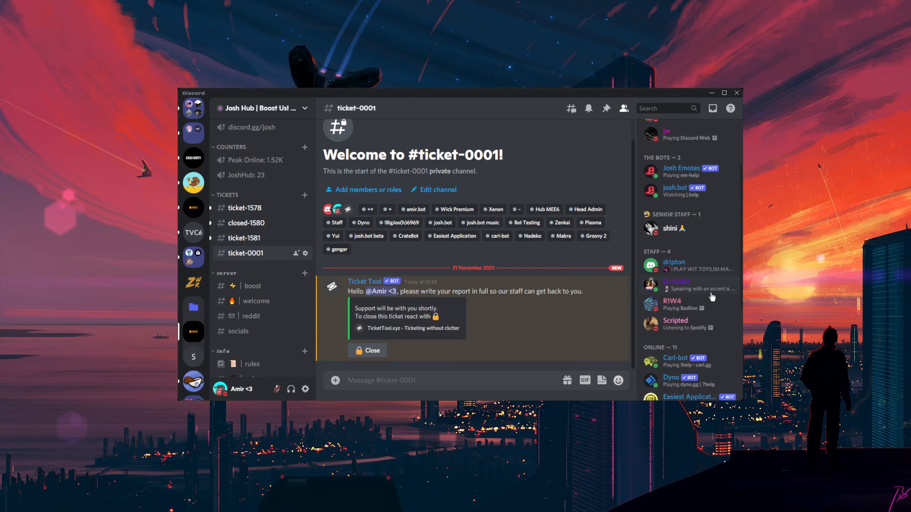
pyautogui.scroll(4, 716, 297)
pyautogui.scroll(-2, 692, 272)
pyautogui.scroll(2, 675, 225)
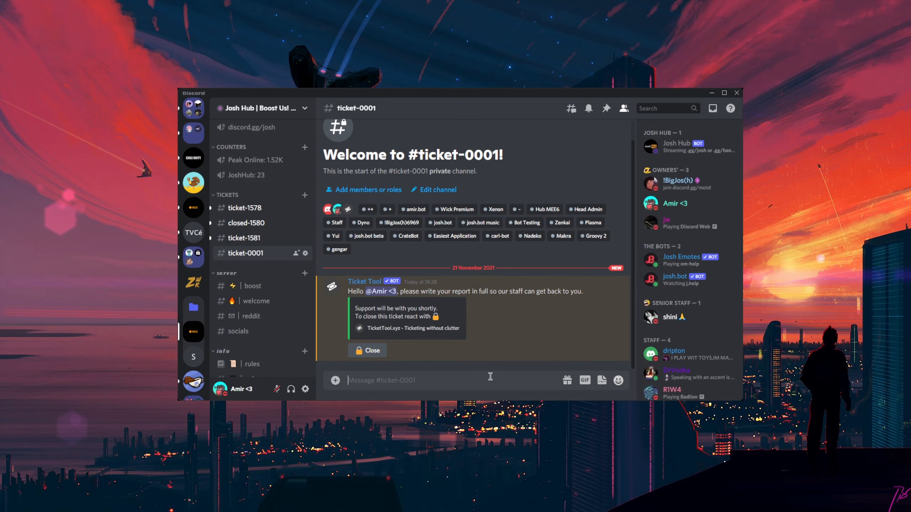
# Step: Post the test messages "ghgihi" and "ngjh" in the ticket, and close the ticket
pyautogui.write('ghgihi')
pyautogui.press('Return')
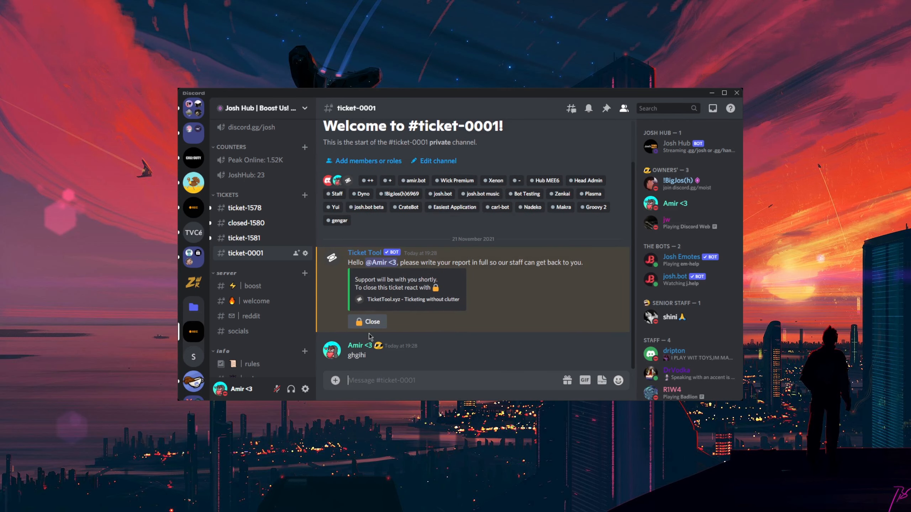
pyautogui.write('ngjh')
pyautogui.press('Return')
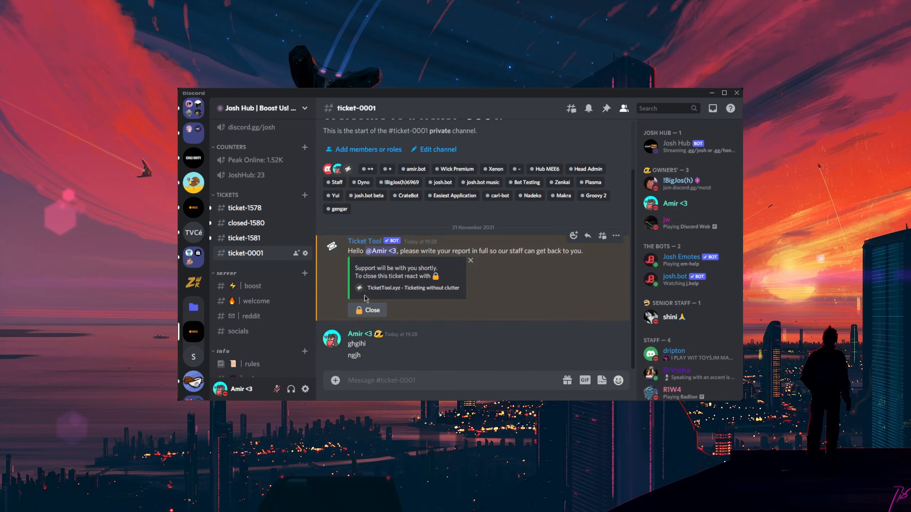
pyautogui.click(369, 310)
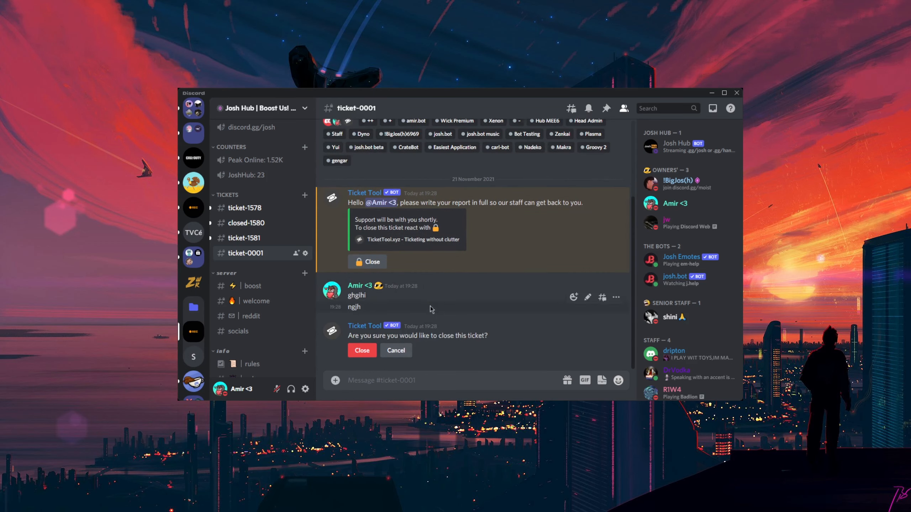
pyautogui.click(362, 351)
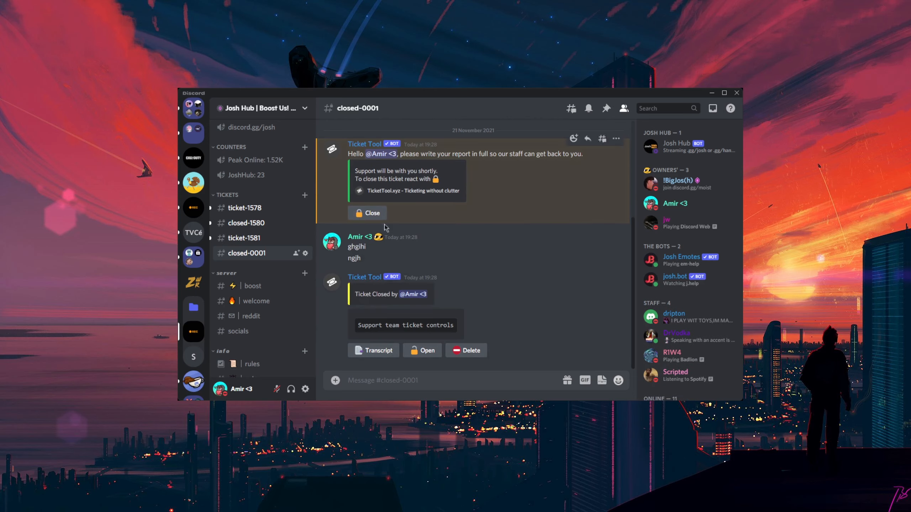
# Step: Review the closed ticket's messages and save its transcript using the support team controls
pyautogui.scroll(3, 345, 336)
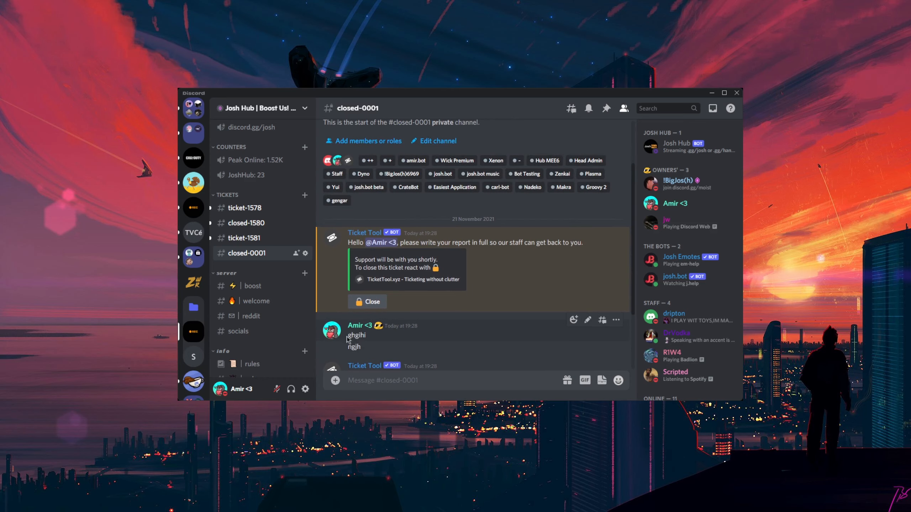
pyautogui.scroll(-3, 477, 267)
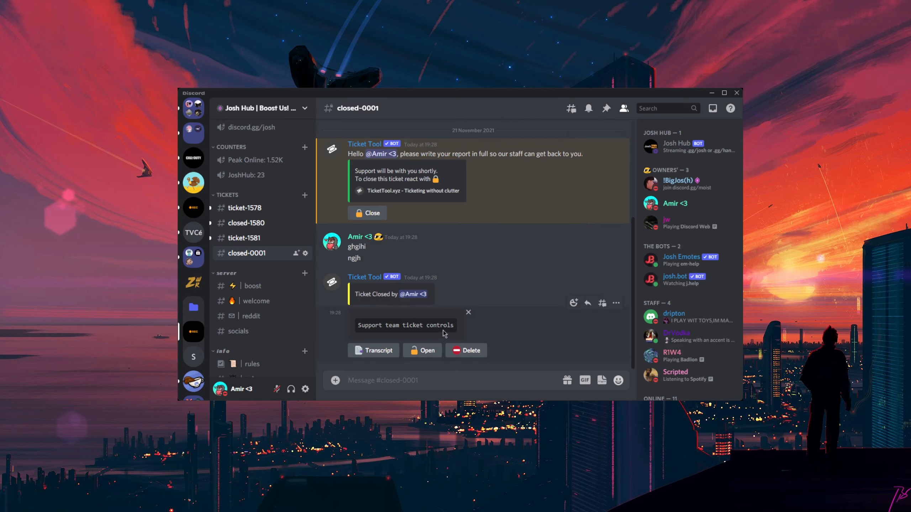
pyautogui.click(374, 356)
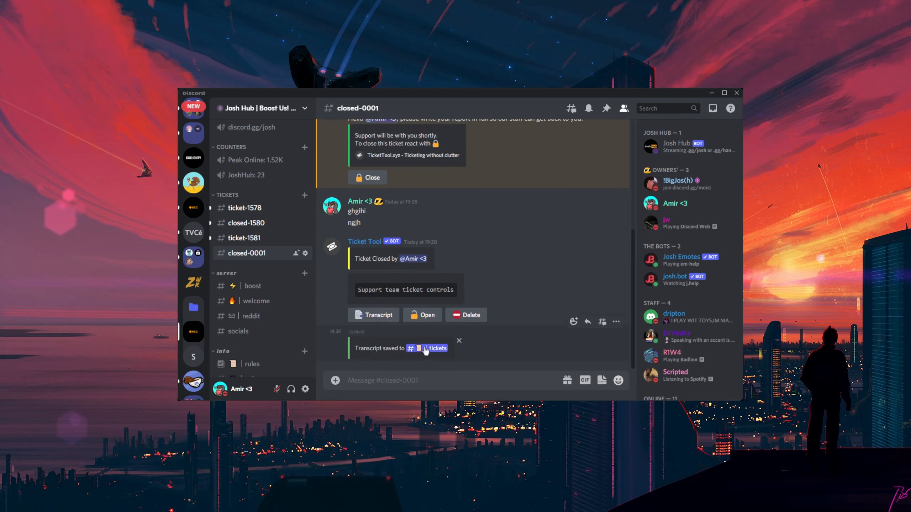
pyautogui.scroll(-8, 251, 287)
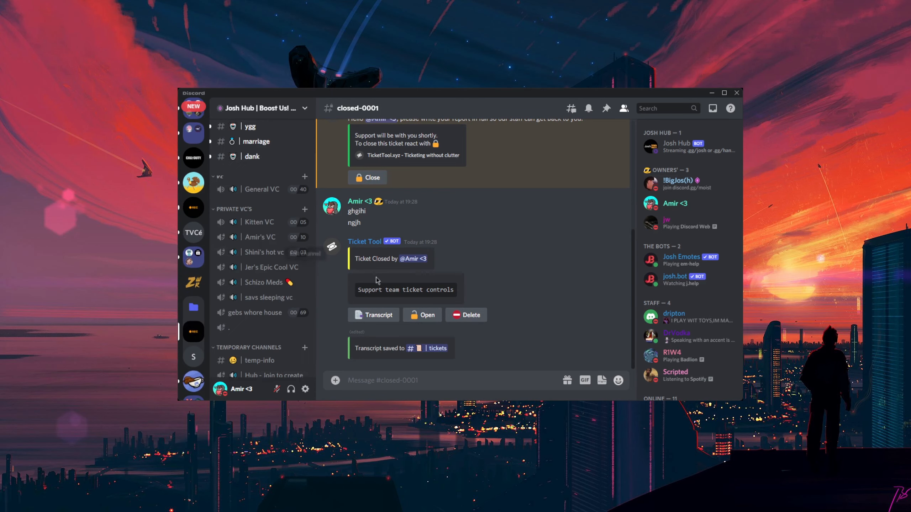
# Step: Reopen the closed ticket and post the message "ggigj" in it
pyautogui.click(425, 316)
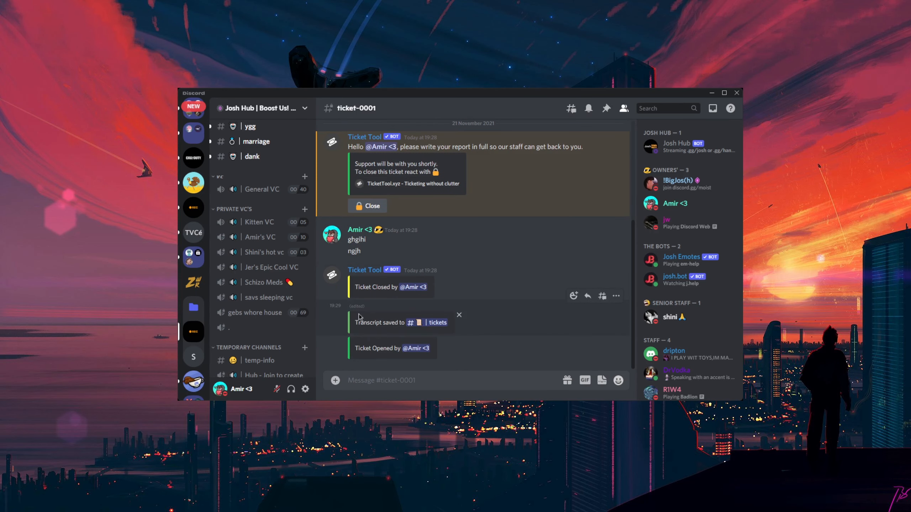
pyautogui.write('ggigj')
pyautogui.press('Return')
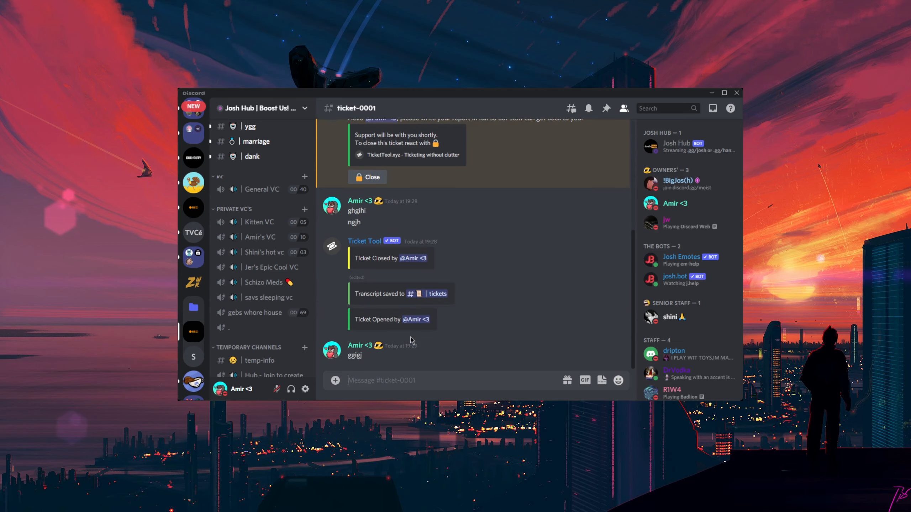
# Step: Close the ticket again and delete it, saving its transcript before the channel is removed
pyautogui.click(360, 176)
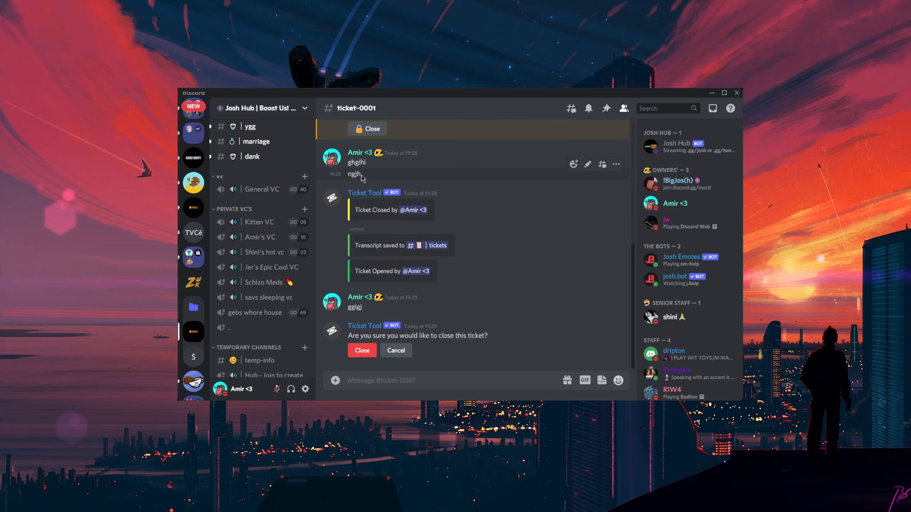
pyautogui.click(367, 350)
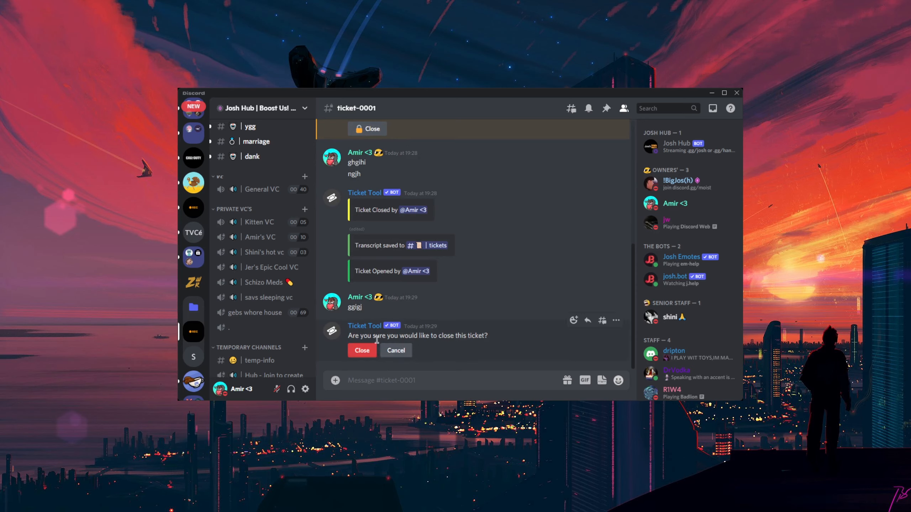
pyautogui.click(465, 352)
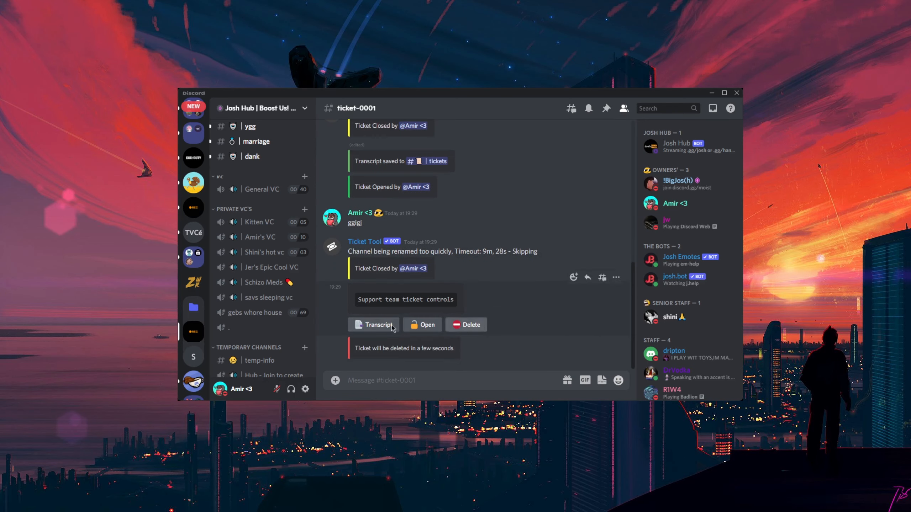
pyautogui.click(369, 323)
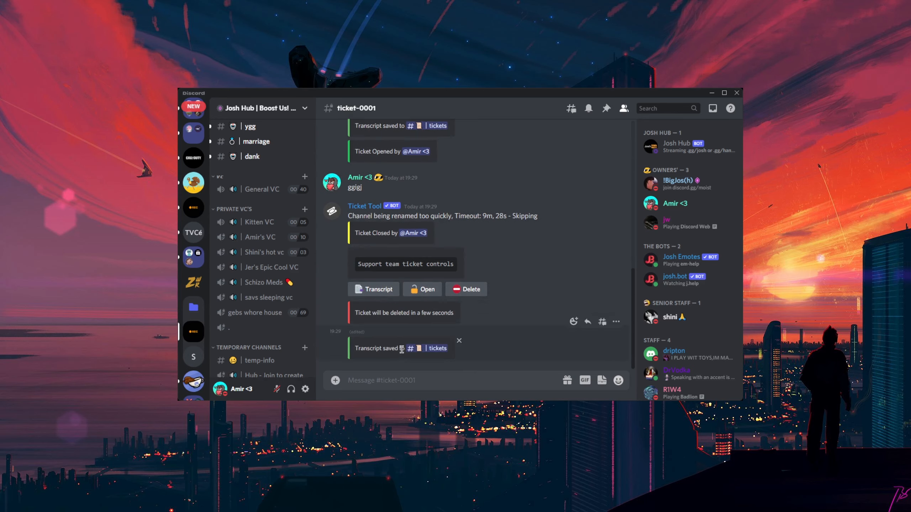
# Step: Open the tickets channel under Logs and examine the newest entries, expanding the preview of transcript-ticket-0001.html
pyautogui.scroll(-10, 250, 256)
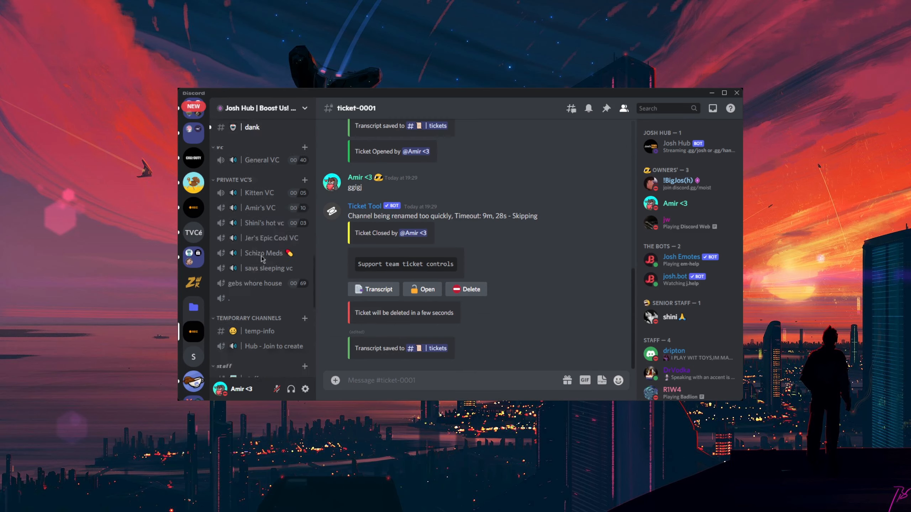
pyautogui.click(254, 314)
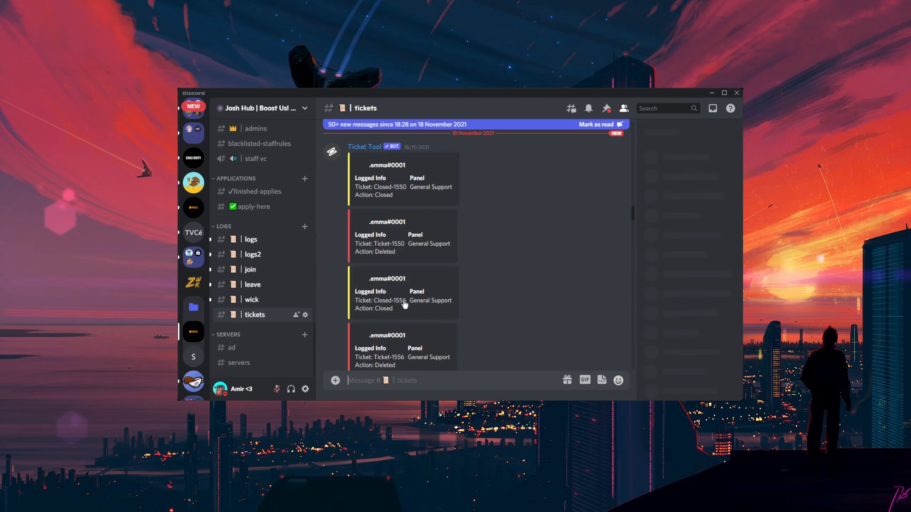
pyautogui.scroll(-10, 393, 208)
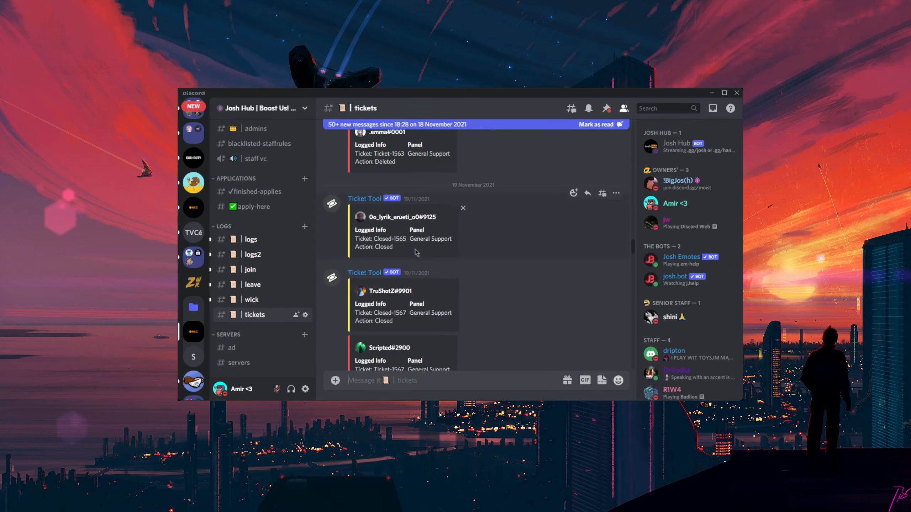
pyautogui.scroll(-15, 421, 236)
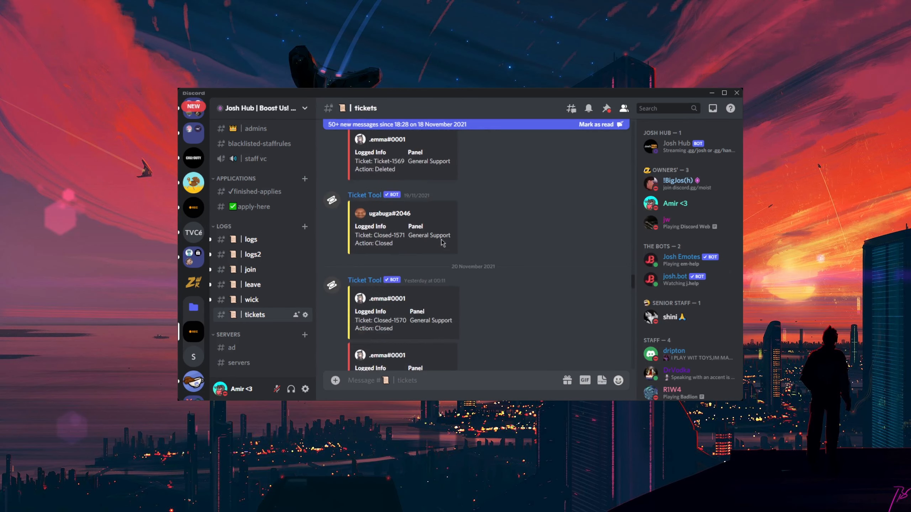
pyautogui.scroll(-10, 547, 212)
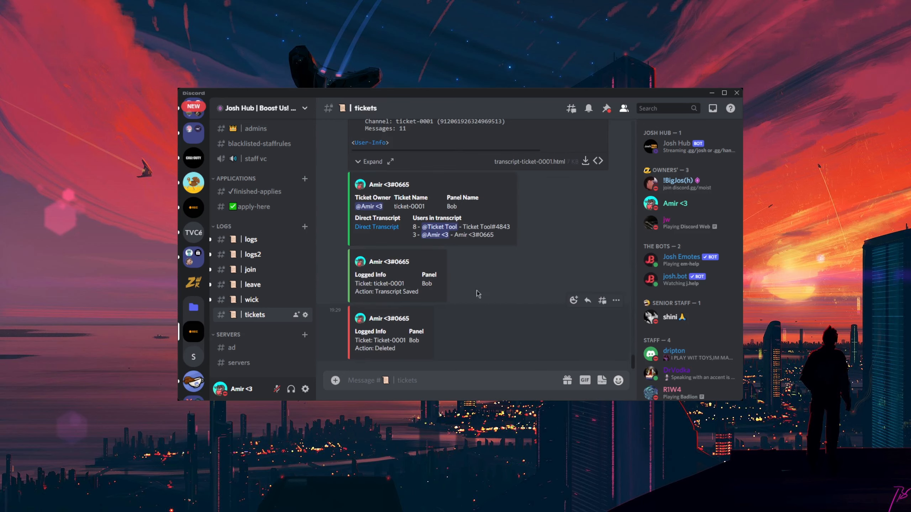
pyautogui.scroll(4, 377, 323)
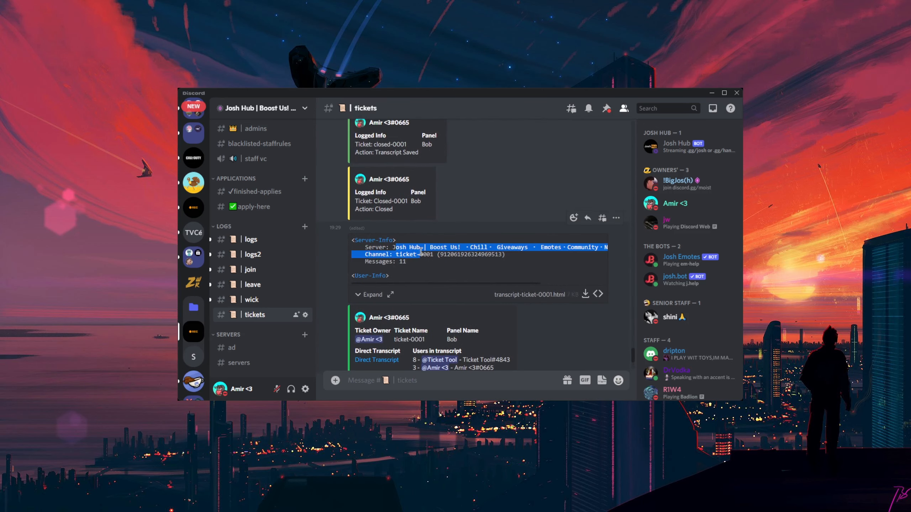
pyautogui.moveTo(580, 295); pyautogui.dragTo(521, 295)
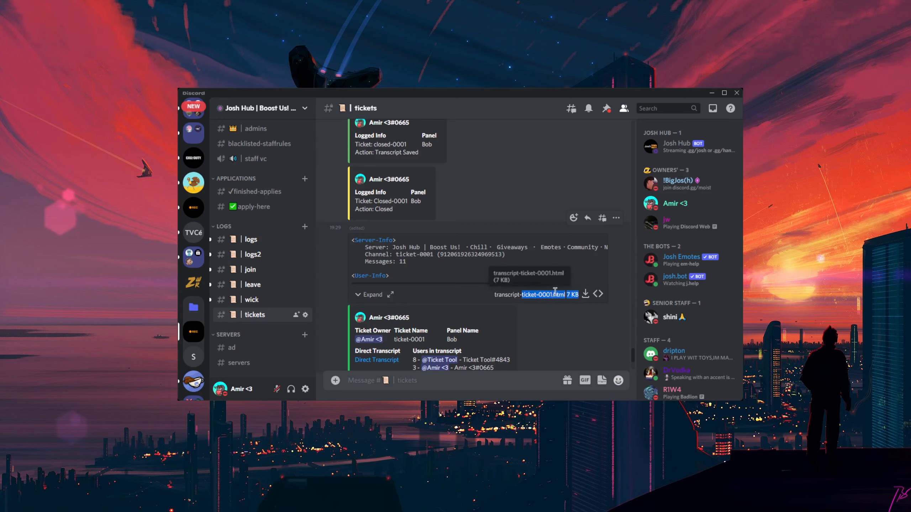
pyautogui.click(369, 295)
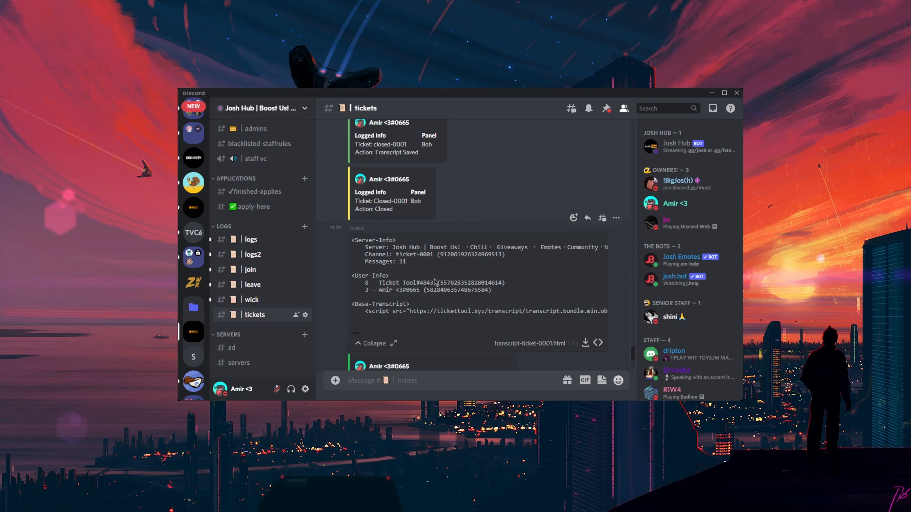
# Step: Examine the transcript-ticket-0001.html preview, collapse it, and review the remaining entries in the tickets log channel
pyautogui.scroll(-2, 417, 280)
pyautogui.moveTo(403, 245); pyautogui.dragTo(479, 276)
pyautogui.click(480, 246)
pyautogui.moveTo(444, 200); pyautogui.dragTo(547, 200)
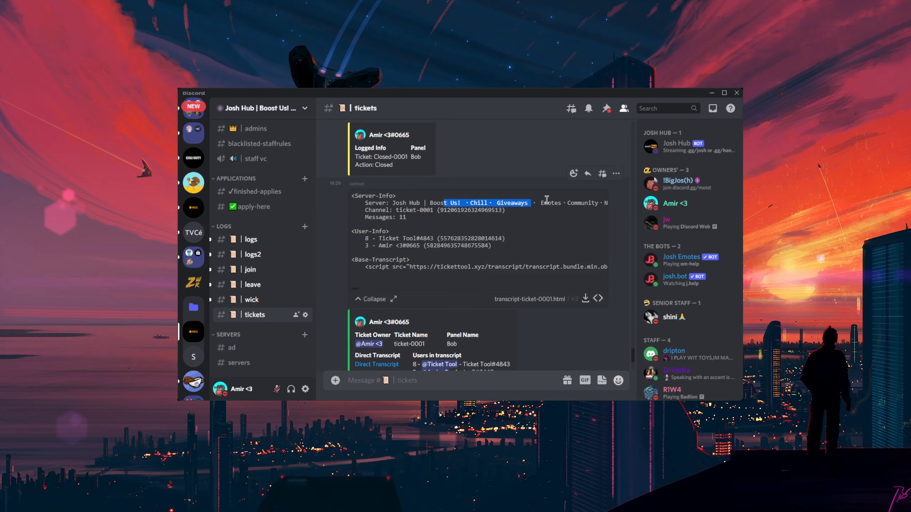
pyautogui.click(547, 201)
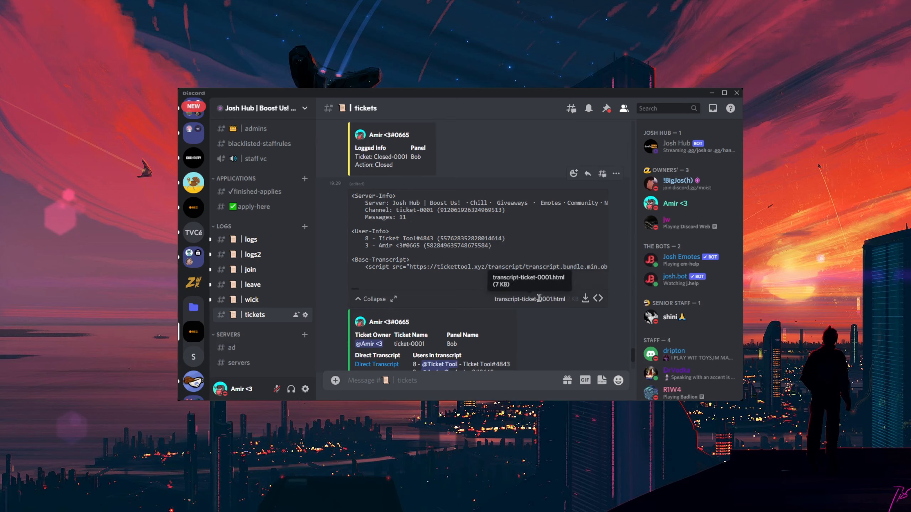
pyautogui.click(364, 299)
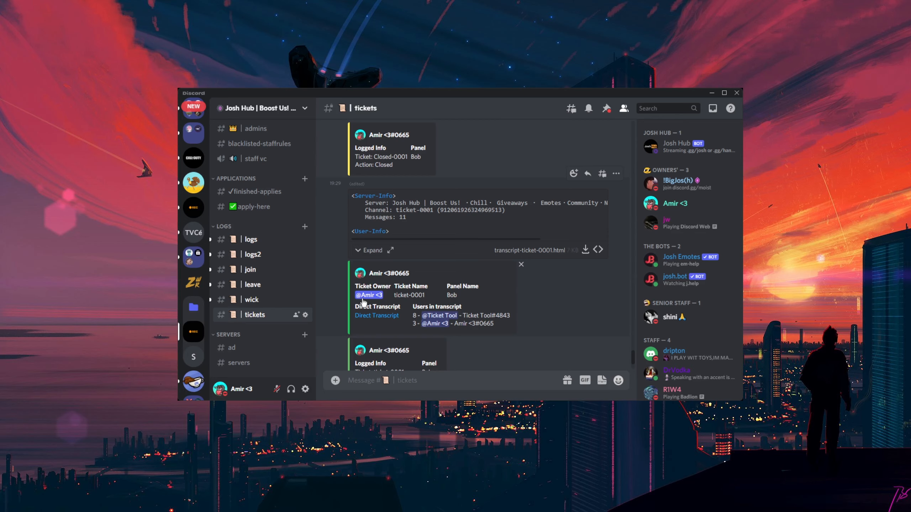
pyautogui.scroll(-3, 396, 293)
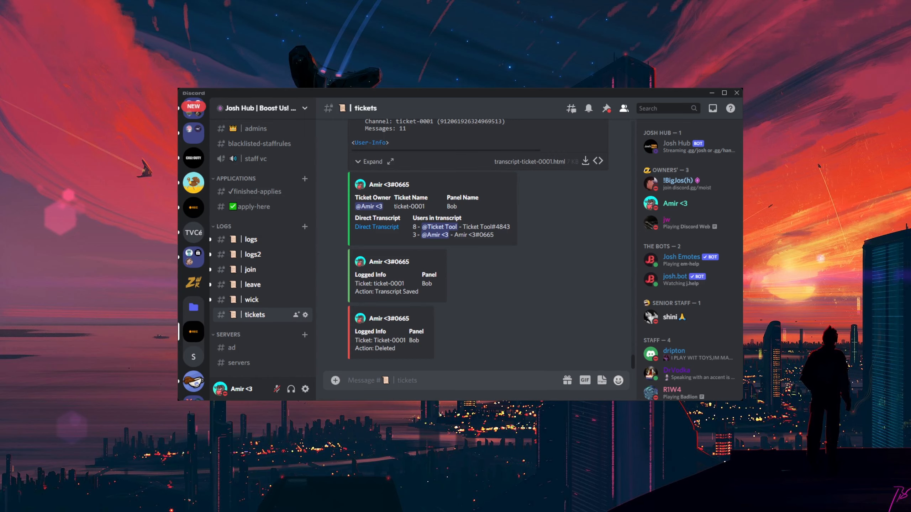
# Step: Switch to the Ticket Tool dashboard and start the server's free 7-day premium trial, closing the trial dialog
pyautogui.hotkey('alt', 'Tab')
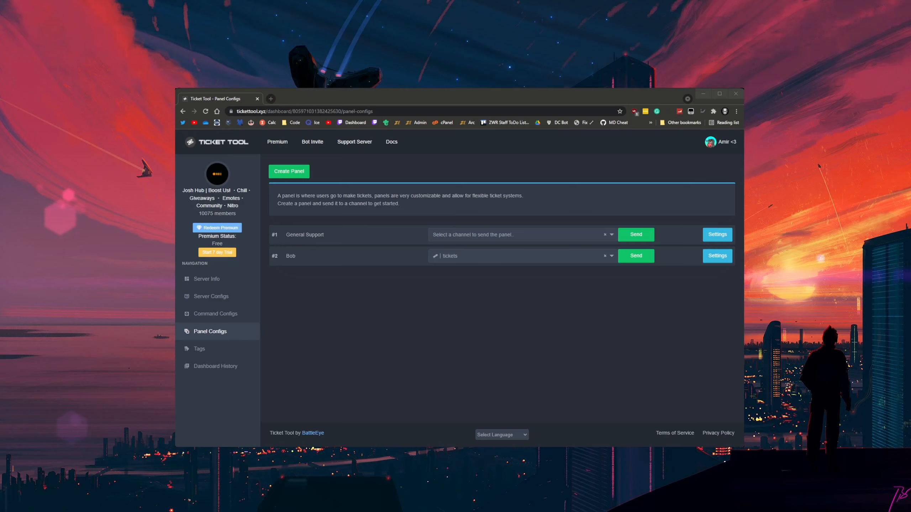
pyautogui.click(224, 252)
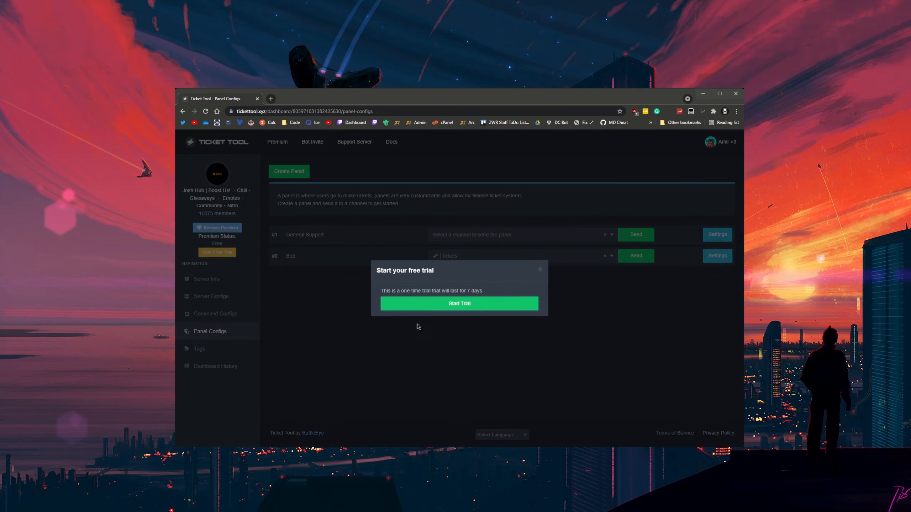
pyautogui.click(438, 305)
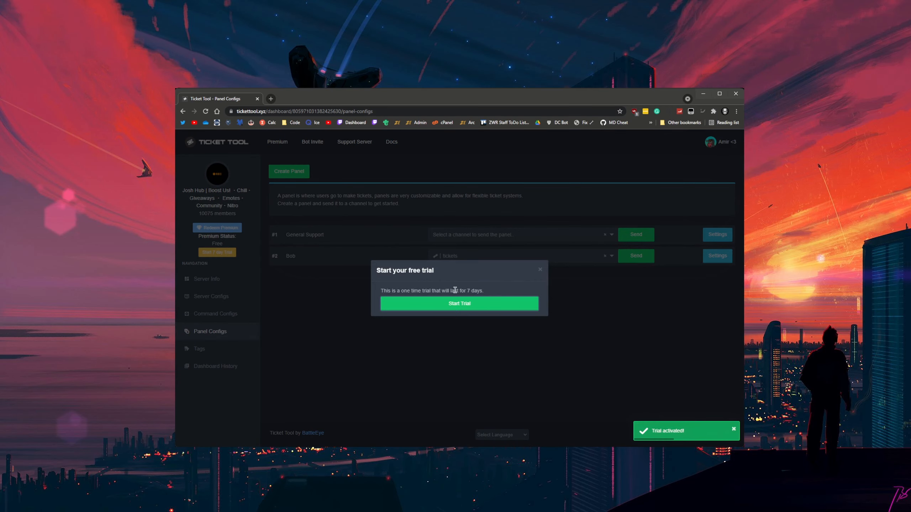
pyautogui.click(540, 270)
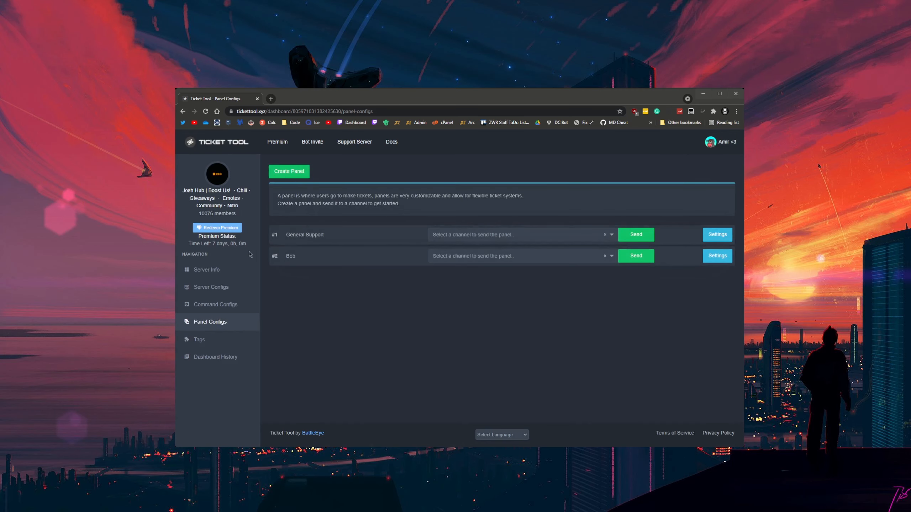
# Step: Start the premium bot invitation from Server Configs and choose the Josh Hub | Boost Us! server as its destination
pyautogui.click(229, 275)
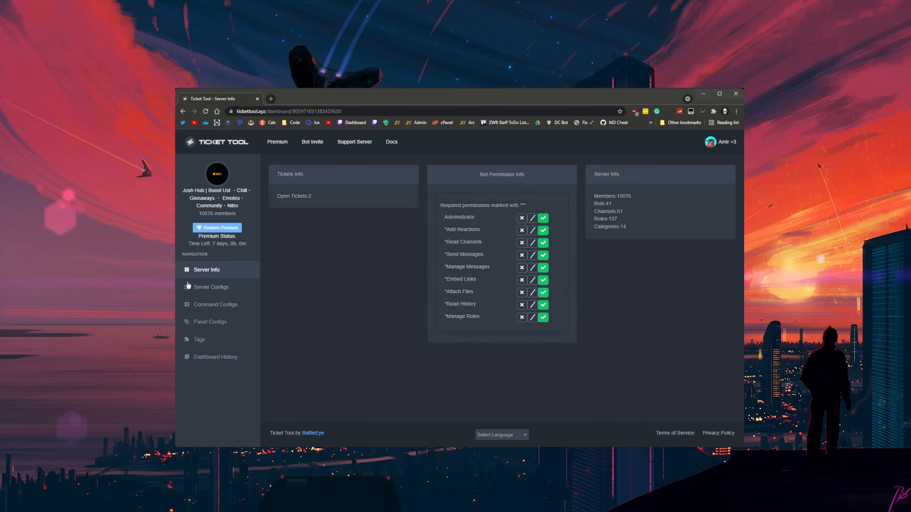
pyautogui.click(203, 287)
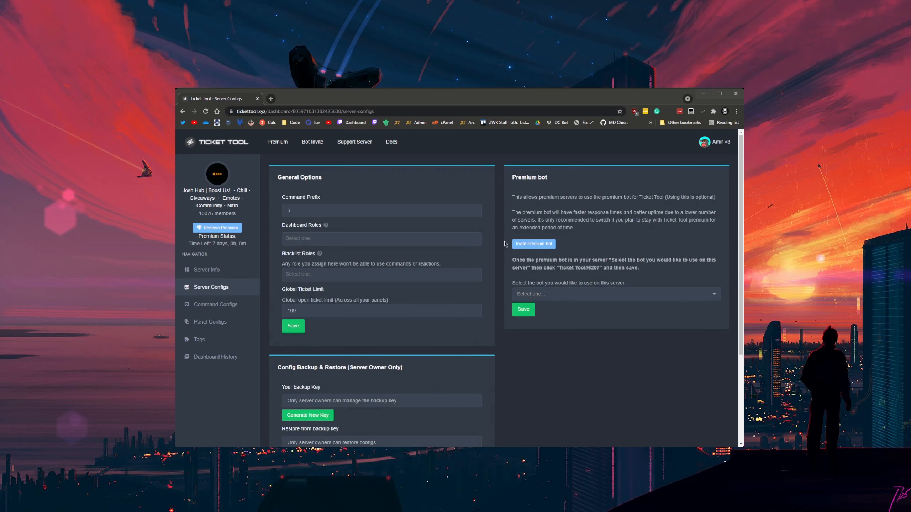
pyautogui.click(534, 245)
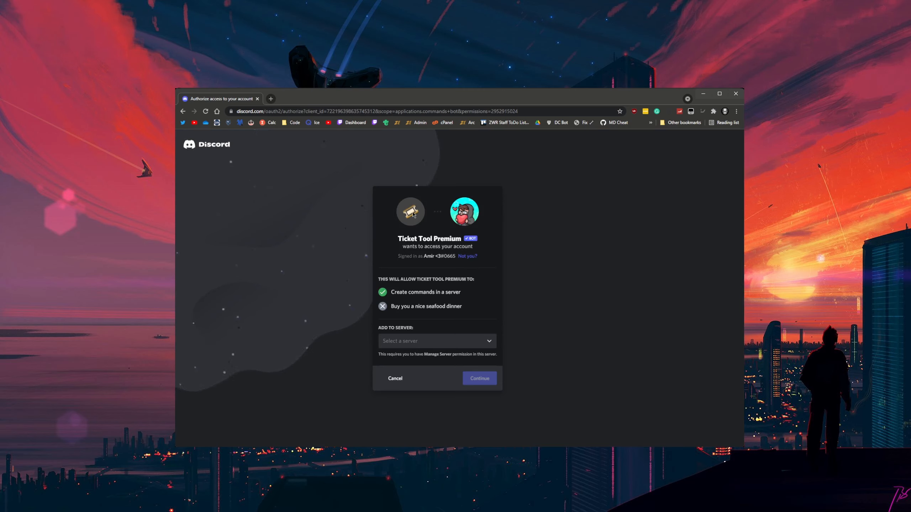
pyautogui.click(432, 341)
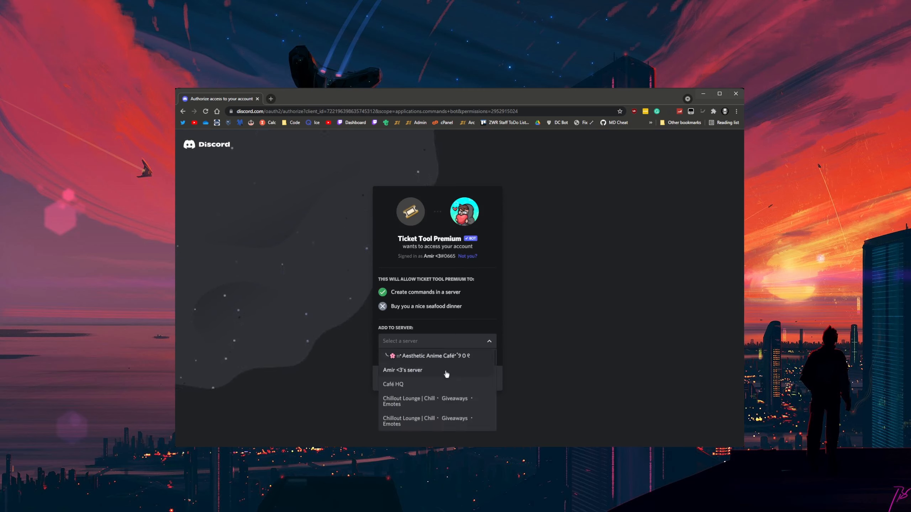
pyautogui.scroll(-5, 447, 373)
pyautogui.scroll(-5, 450, 378)
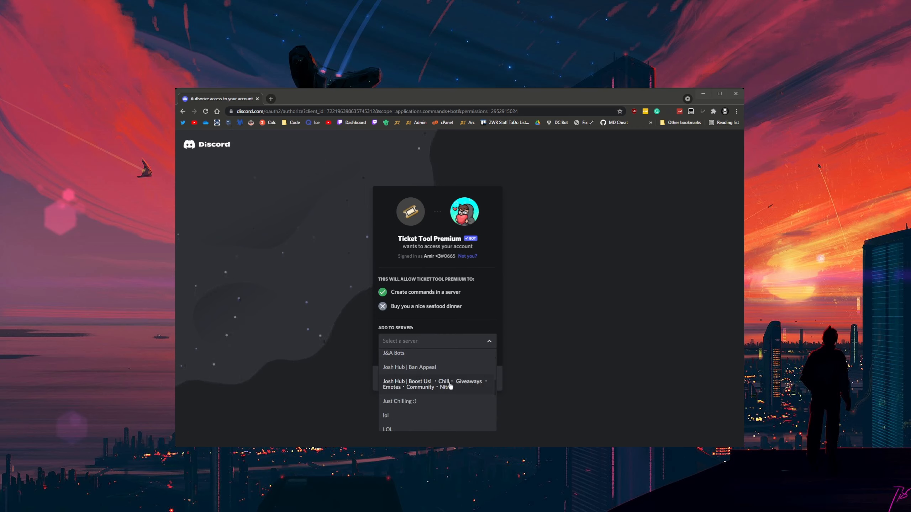
pyautogui.click(450, 386)
# Step: Authorize Ticket Tool Premium with all its requested permissions and complete the human verification
pyautogui.click(482, 379)
pyautogui.scroll(-1, 485, 413)
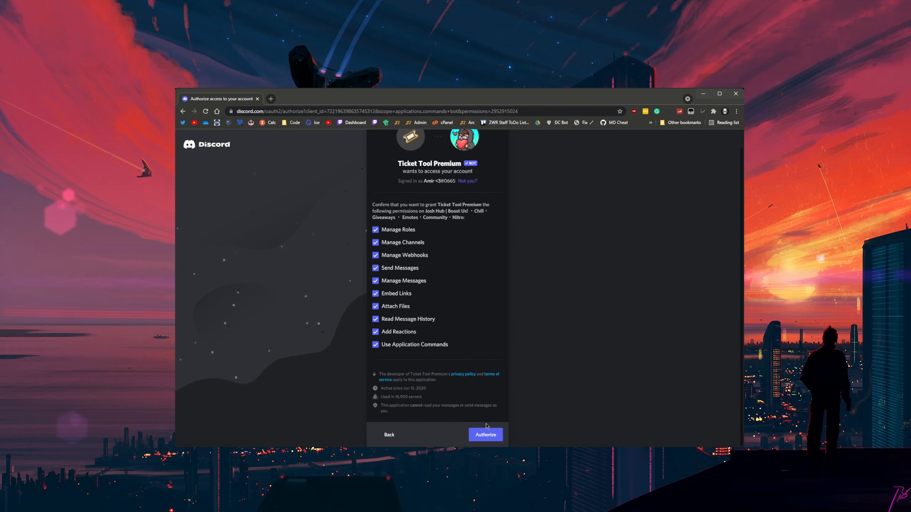
pyautogui.click(486, 434)
pyautogui.click(396, 339)
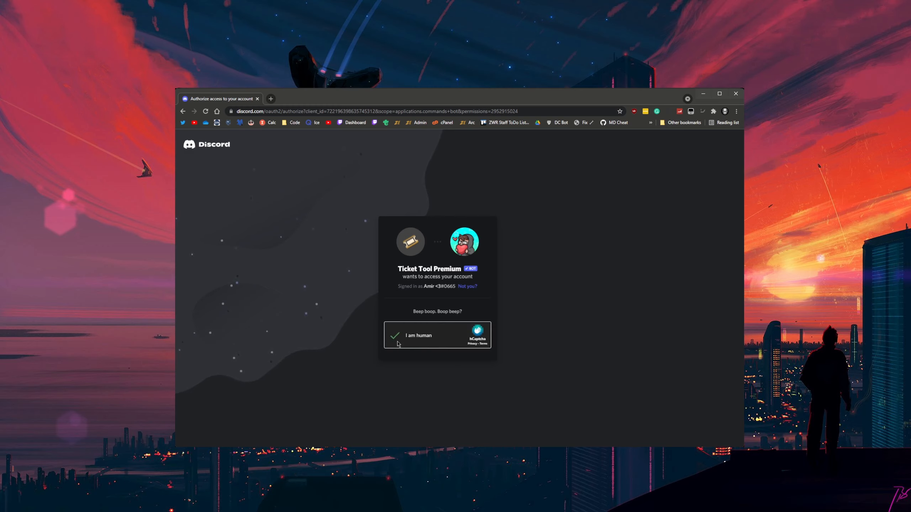
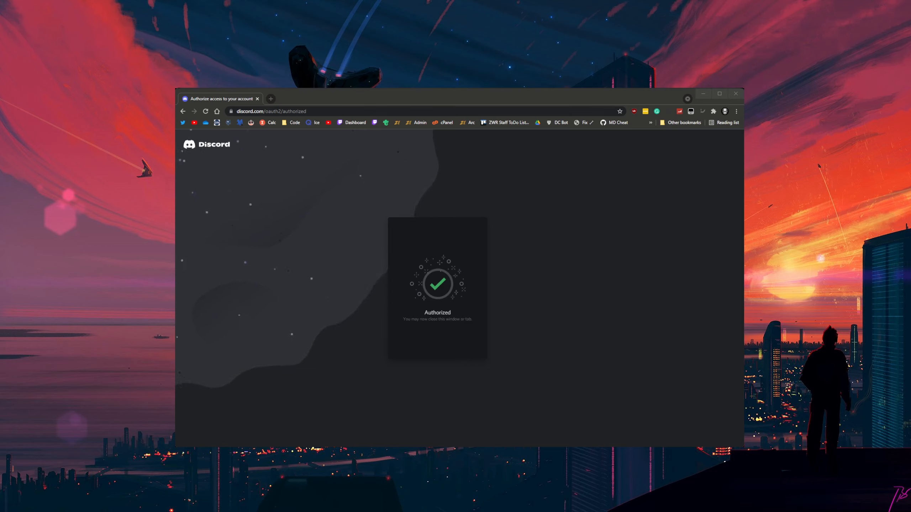
# Step: Return to the Ticket Tool site through a web search for "ticket tool" and select Ticket Tool#6207 as the server's bot
pyautogui.click(299, 111)
pyautogui.hotkey('ctrl', 'a')
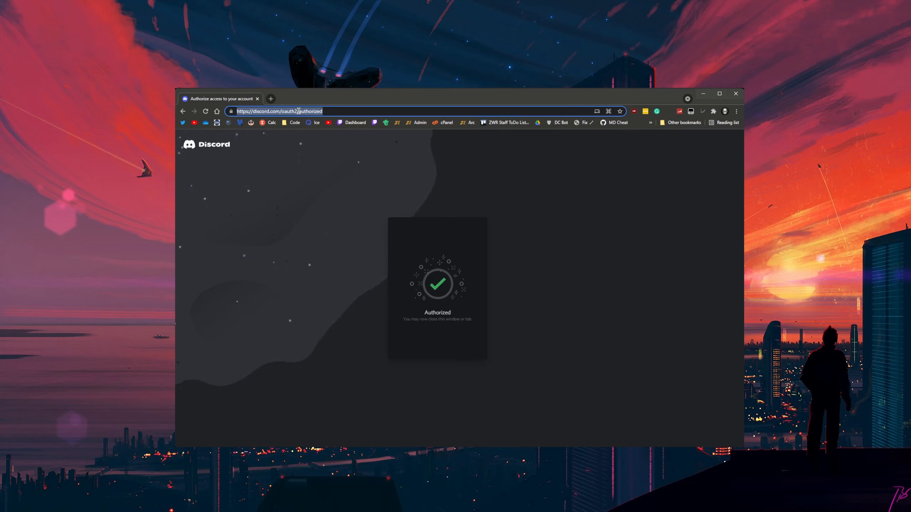
pyautogui.write('ticket tool')
pyautogui.press('Return')
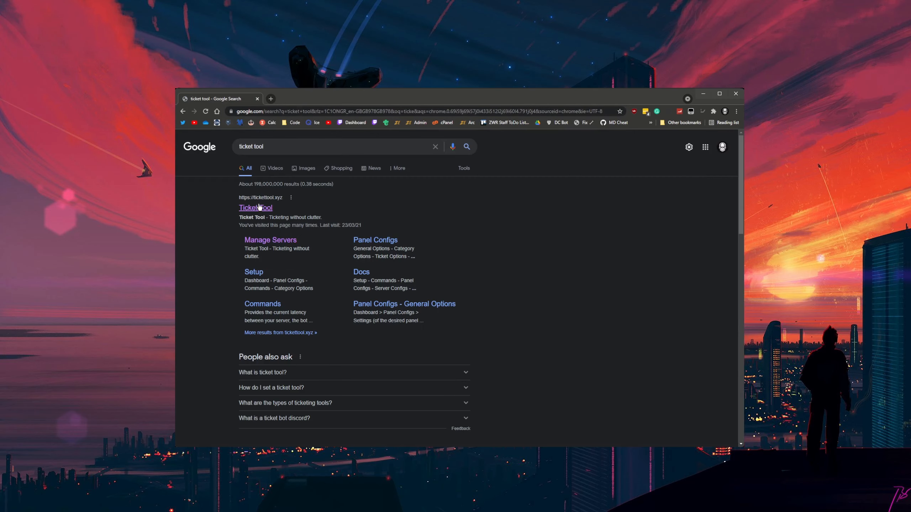
pyautogui.click(258, 207)
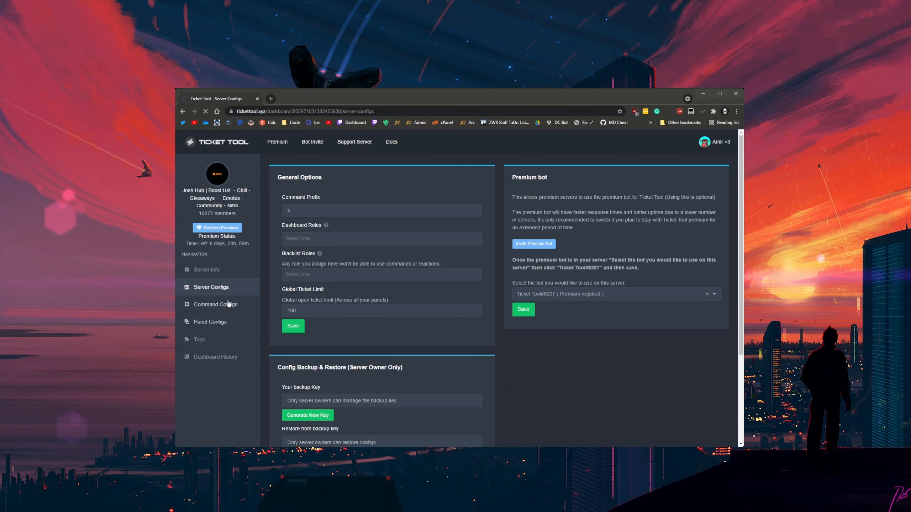
# Step: Try to send the General Support panel to the tickets channel from Panel Configs, then dismiss the notification
pyautogui.click(215, 321)
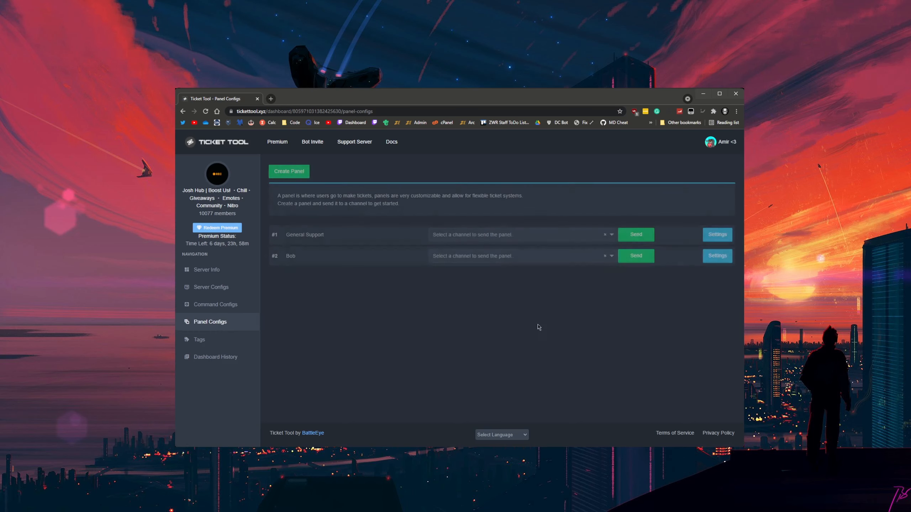
pyautogui.click(473, 235)
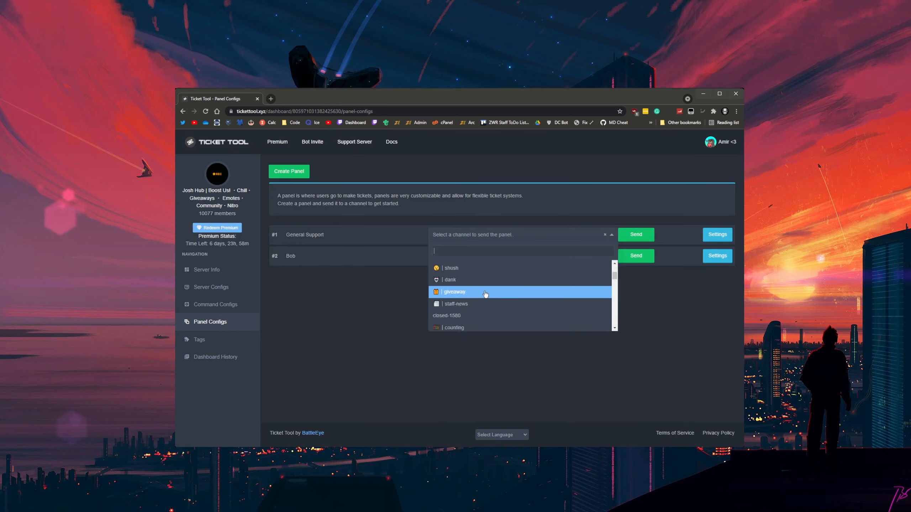
pyautogui.scroll(-4, 485, 294)
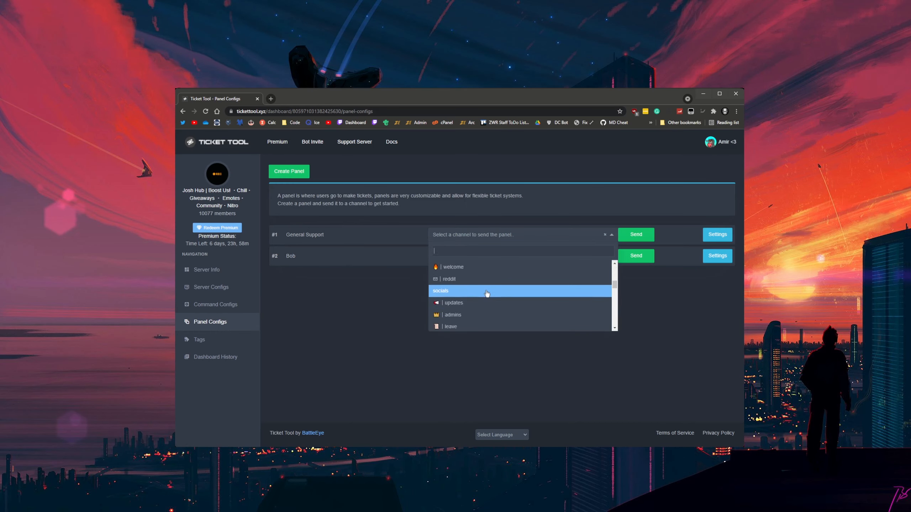
pyautogui.scroll(3, 487, 294)
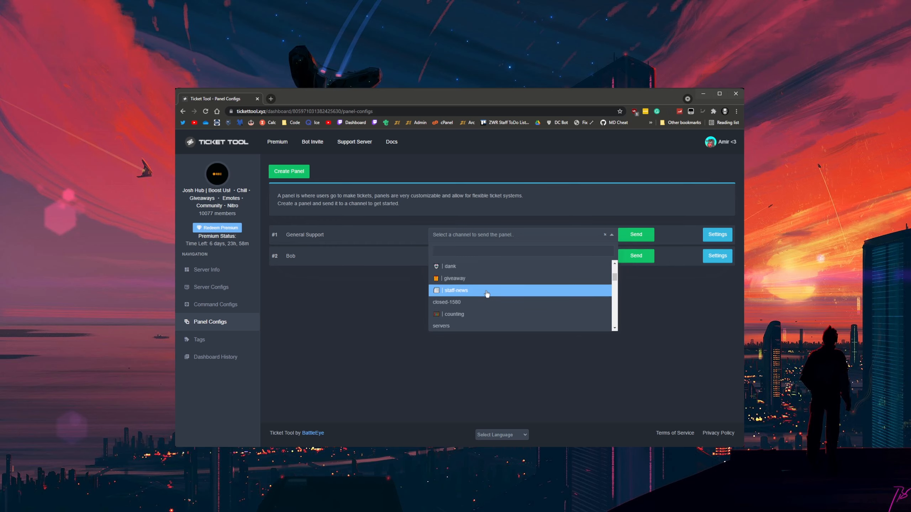
pyautogui.scroll(2, 486, 293)
pyautogui.scroll(-5, 487, 294)
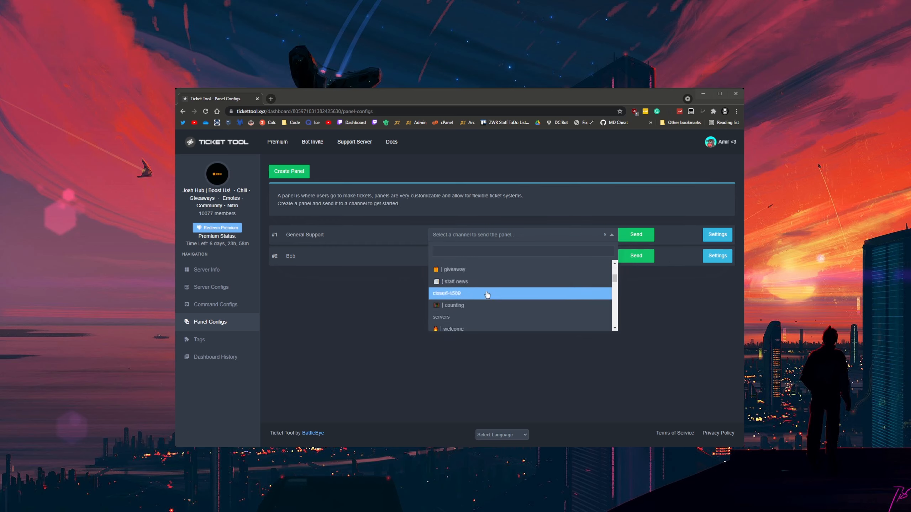
pyautogui.scroll(-1, 487, 293)
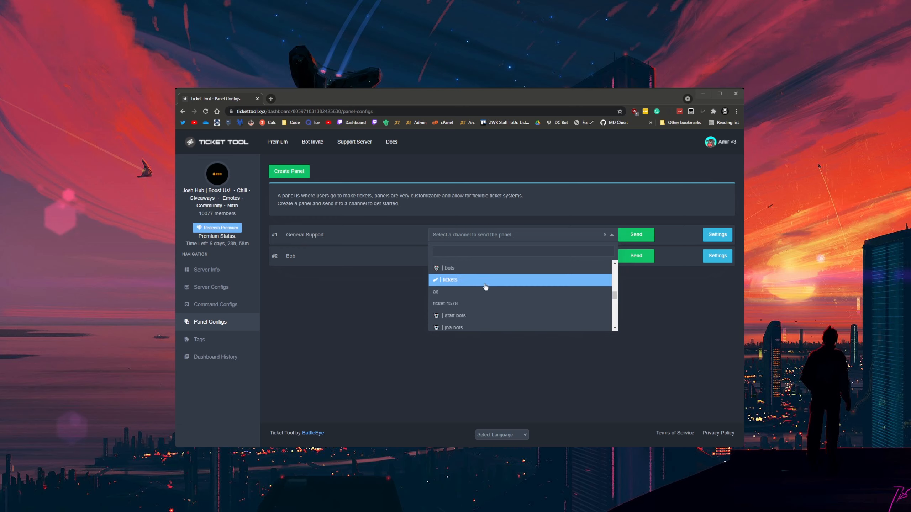
pyautogui.click(487, 290)
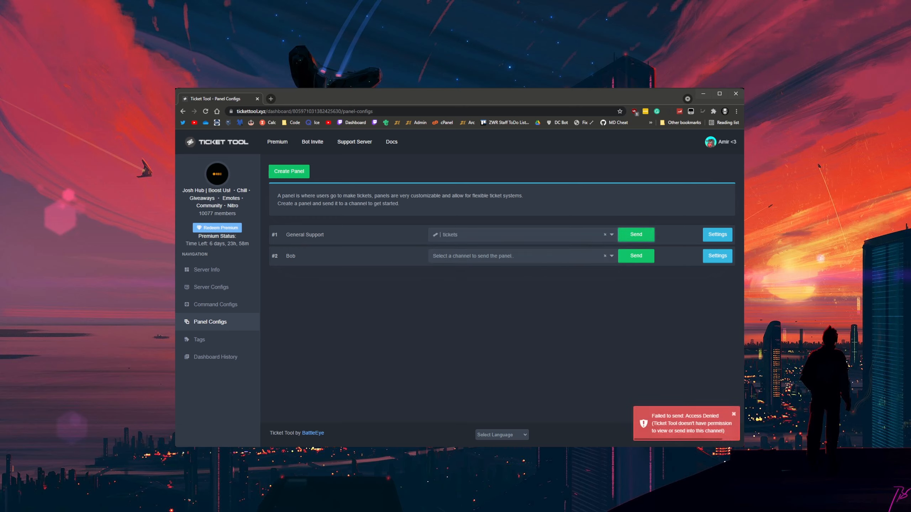
pyautogui.click(732, 416)
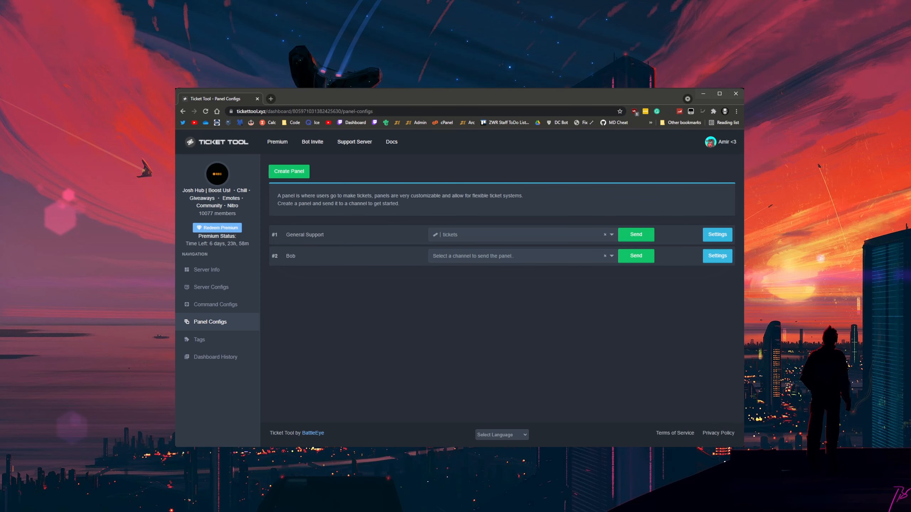
# Step: Switch to Discord and search the member list in the Josh Hub server settings for "tick"
pyautogui.hotkey('alt', 'Tab')
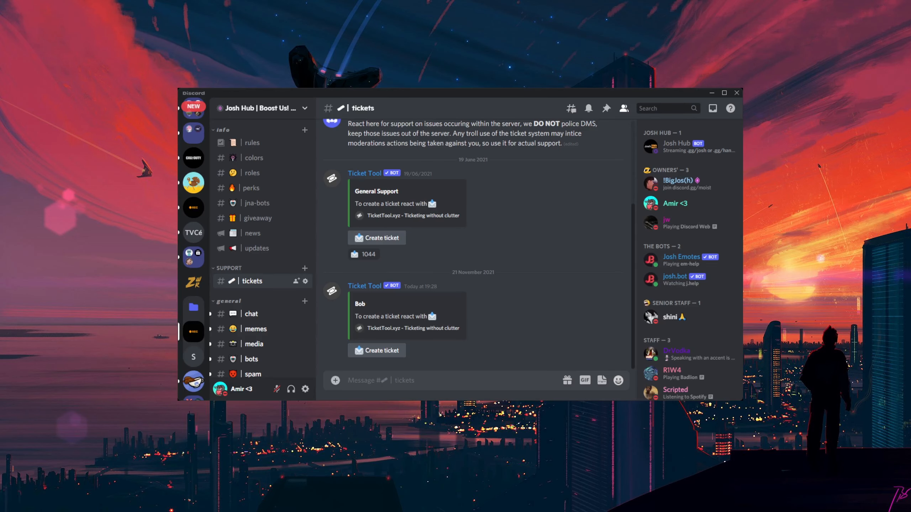
pyautogui.click(261, 108)
pyautogui.click(259, 166)
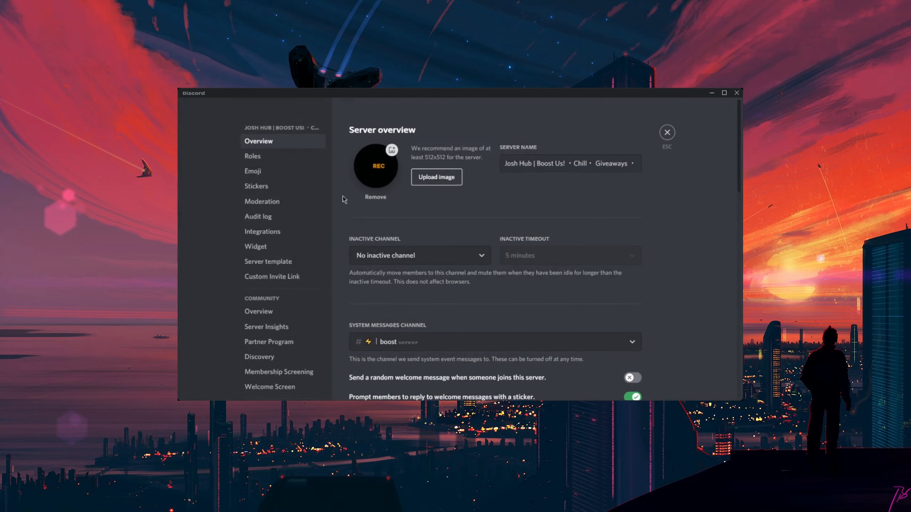
pyautogui.scroll(-3, 271, 173)
pyautogui.scroll(3, 273, 170)
pyautogui.click(255, 156)
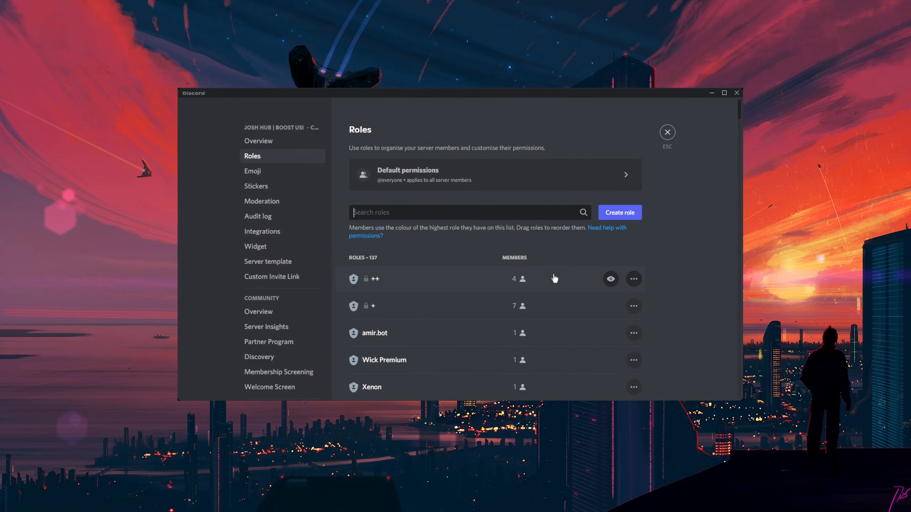
pyautogui.scroll(-5, 287, 313)
pyautogui.click(274, 337)
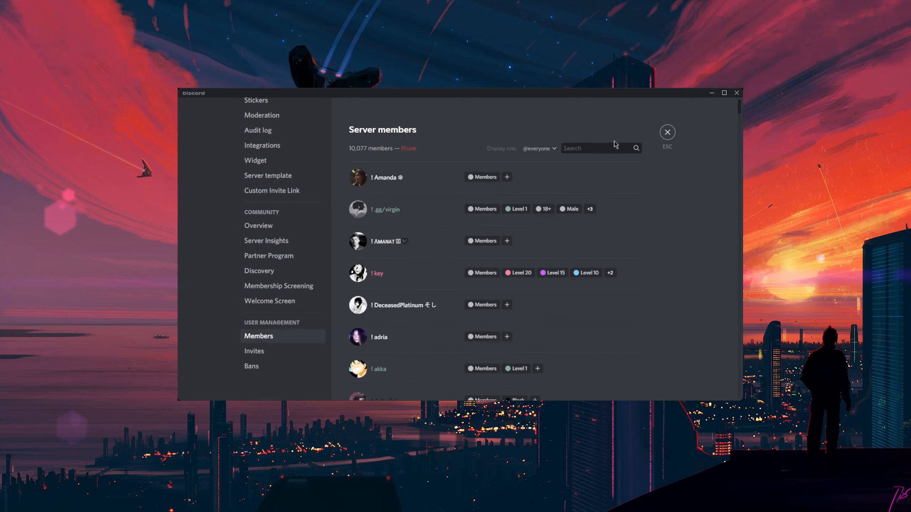
pyautogui.click(607, 151)
pyautogui.write('tick')
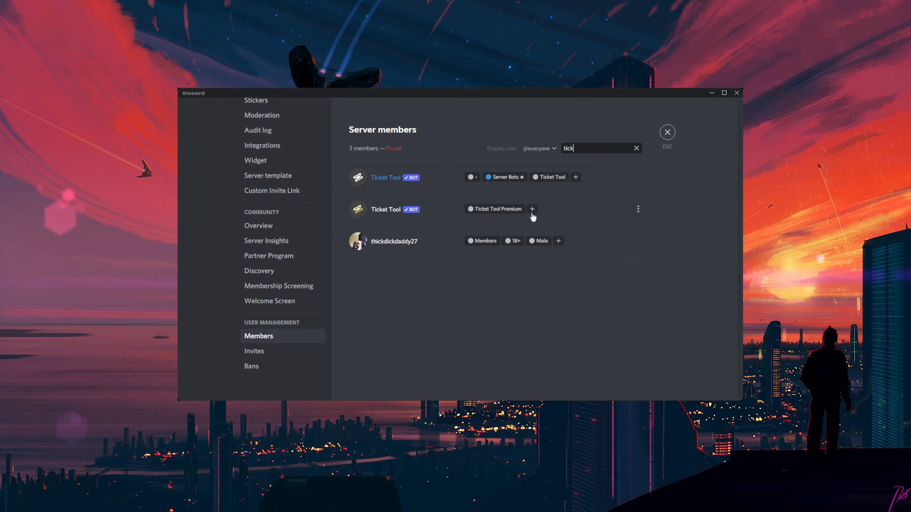
# Step: Assign the "Server Bots ★" and "-" roles to the Ticket Tool bot that holds the Ticket Tool Premium role
pyautogui.click(638, 209)
pyautogui.moveTo(667, 303)
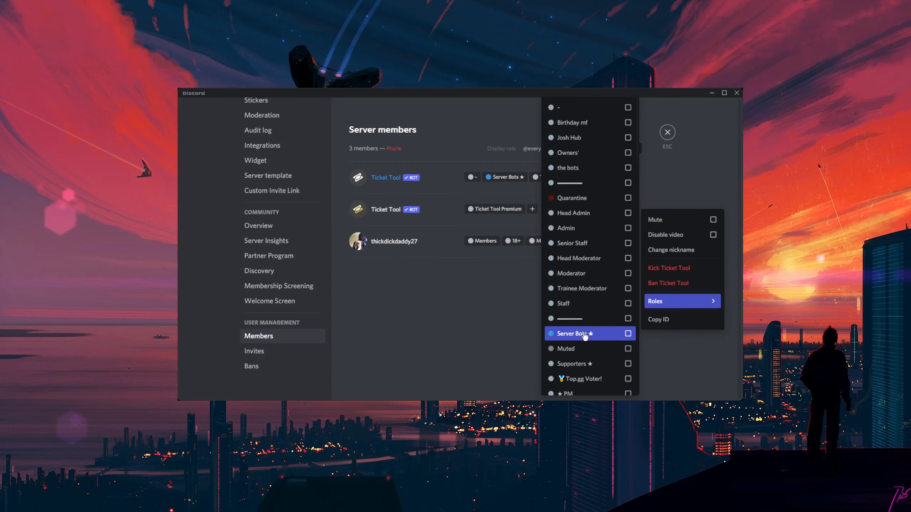
pyautogui.moveTo(674, 301)
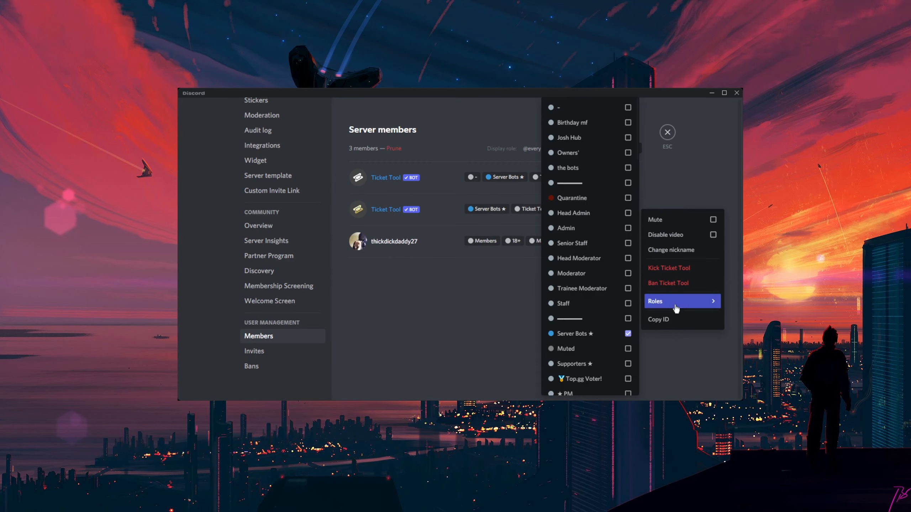
pyautogui.click(603, 107)
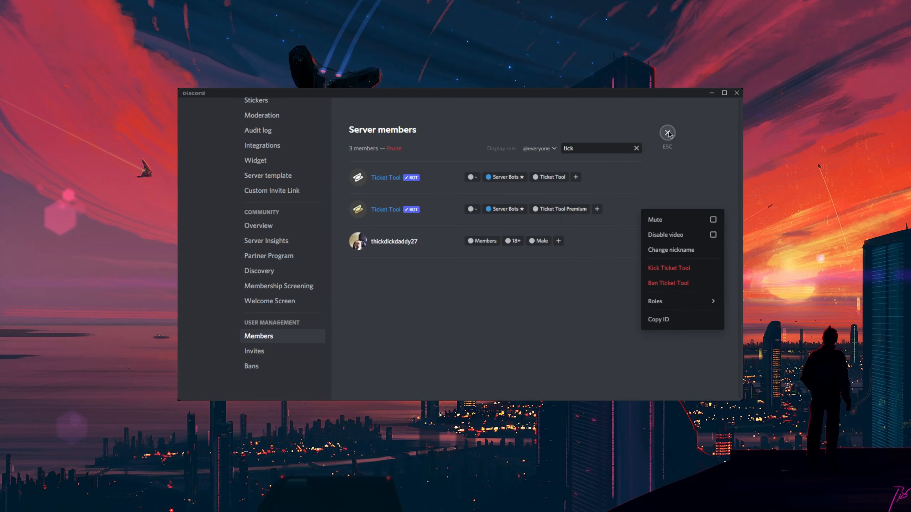
# Step: Send the General Support panel to the tickets channel from Panel Configs, then check the posting bot's profile in Discord
pyautogui.click(668, 133)
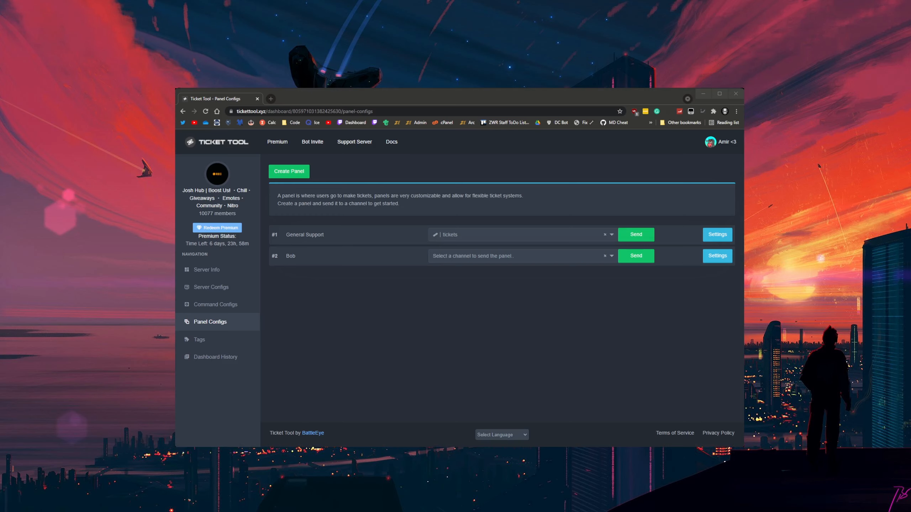
pyautogui.click(632, 232)
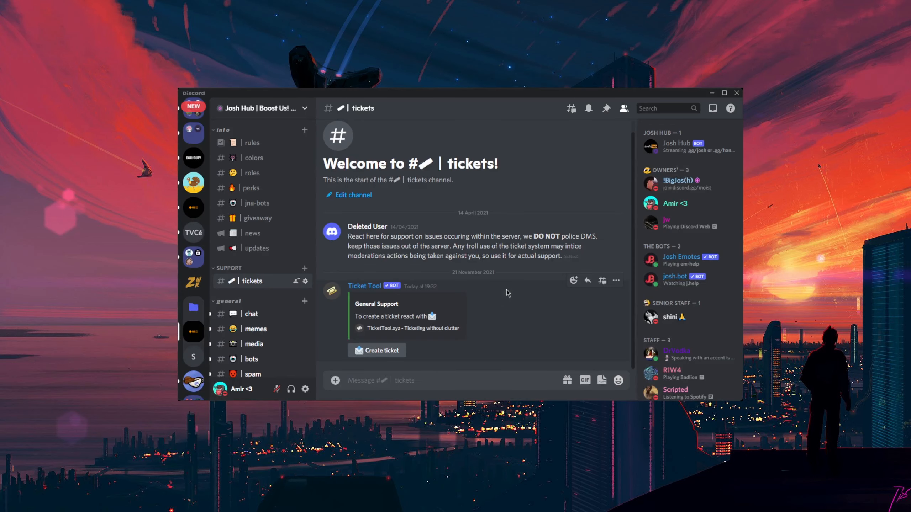
pyautogui.click(347, 289)
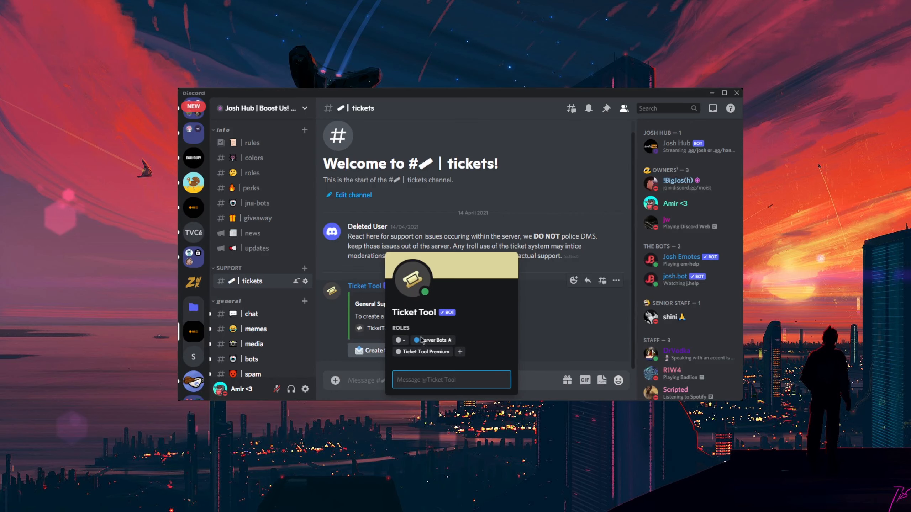
pyautogui.click(617, 328)
# Step: Create a ticket from the General Support panel, open its new channel, and view the profile of the bot that responded
pyautogui.click(357, 355)
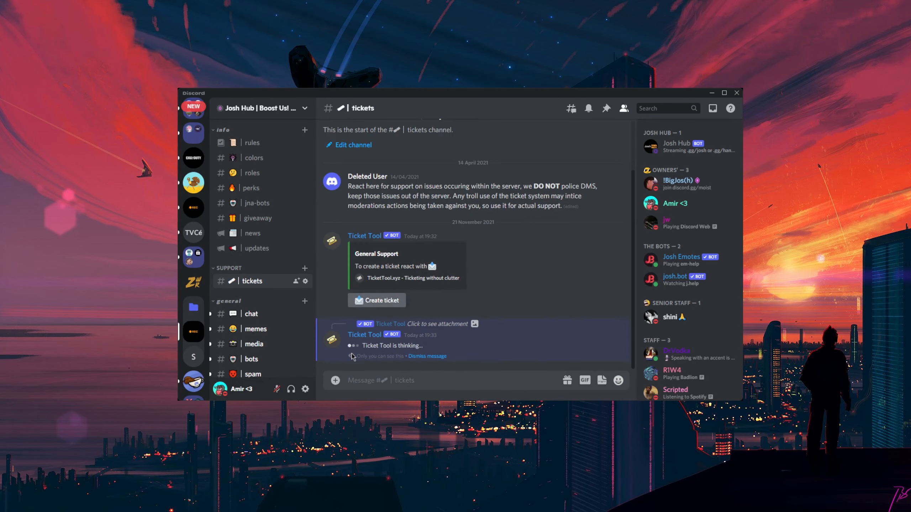
pyautogui.scroll(3, 256, 286)
pyautogui.scroll(2, 256, 286)
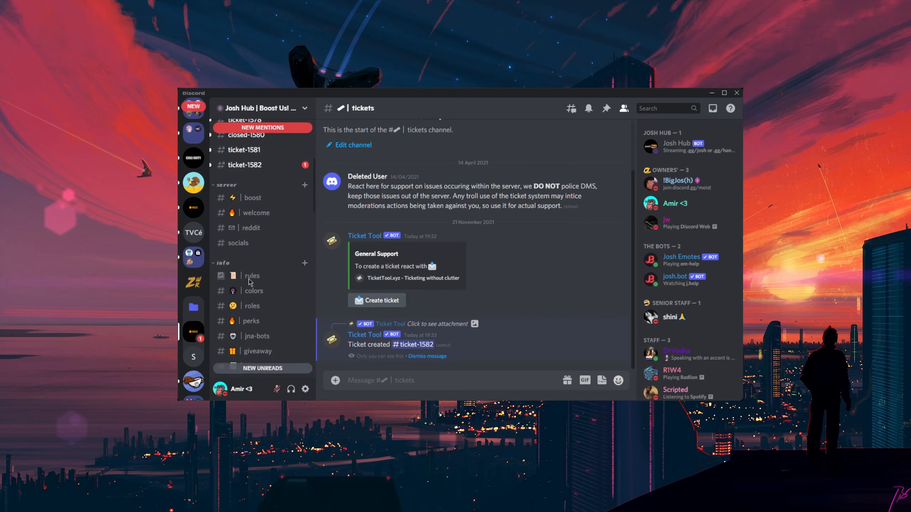
pyautogui.click(251, 165)
pyautogui.click(366, 272)
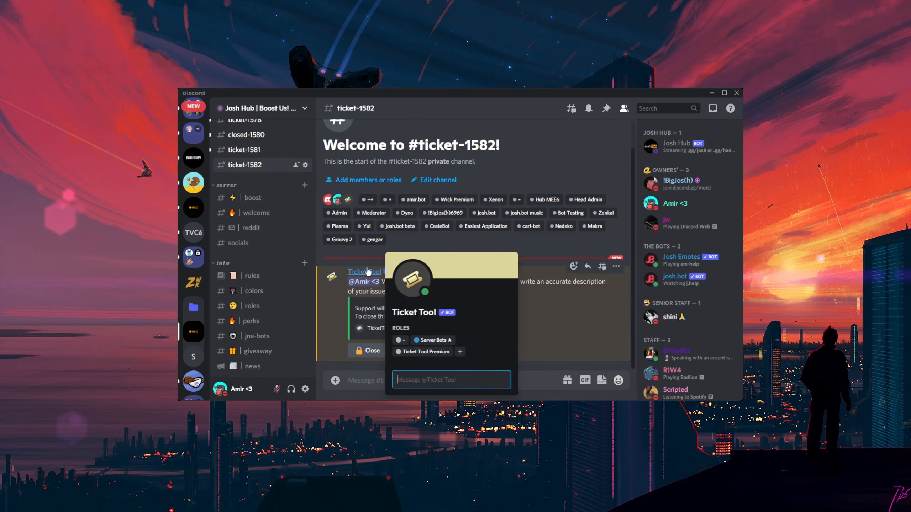
pyautogui.press('Escape')
pyautogui.scroll(2, 251, 172)
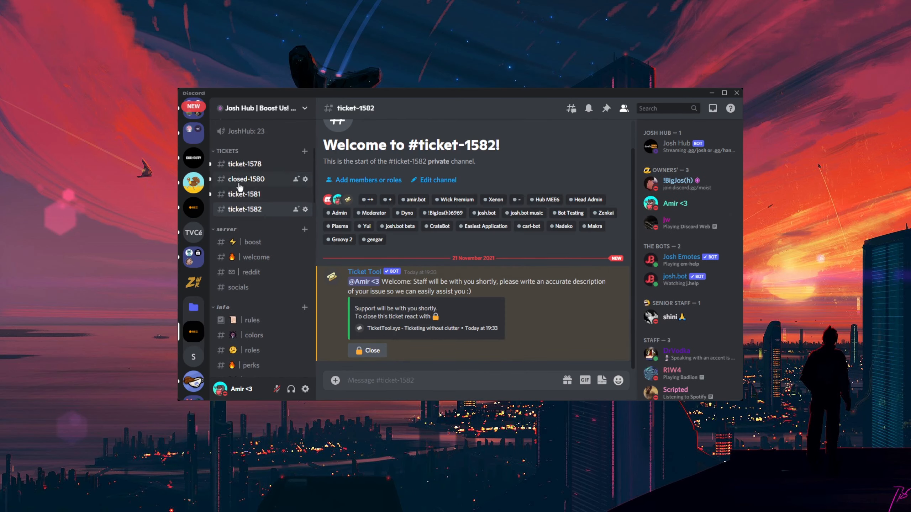
# Step: Compare the Ticket Tool bot profiles and roles in the ticket-1581 and ticket-1582 channels
pyautogui.click(241, 194)
pyautogui.click(248, 210)
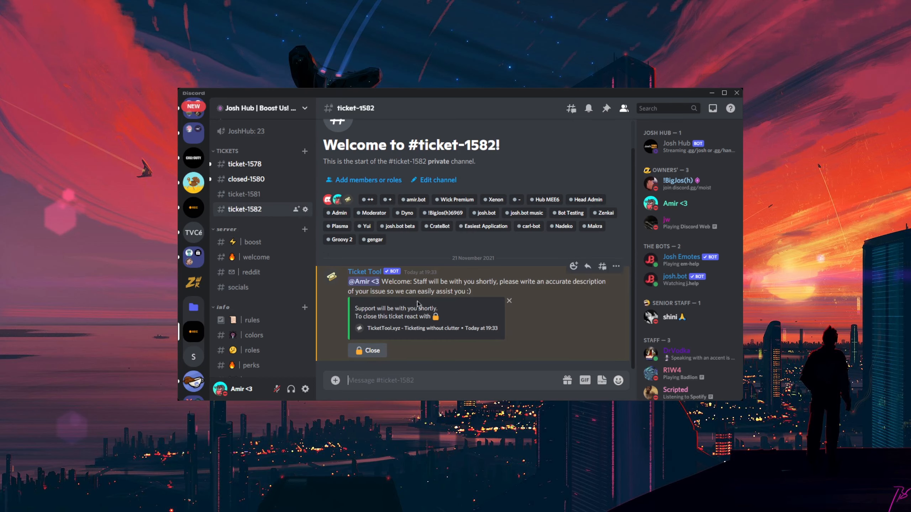
pyautogui.click(270, 195)
pyautogui.click(270, 210)
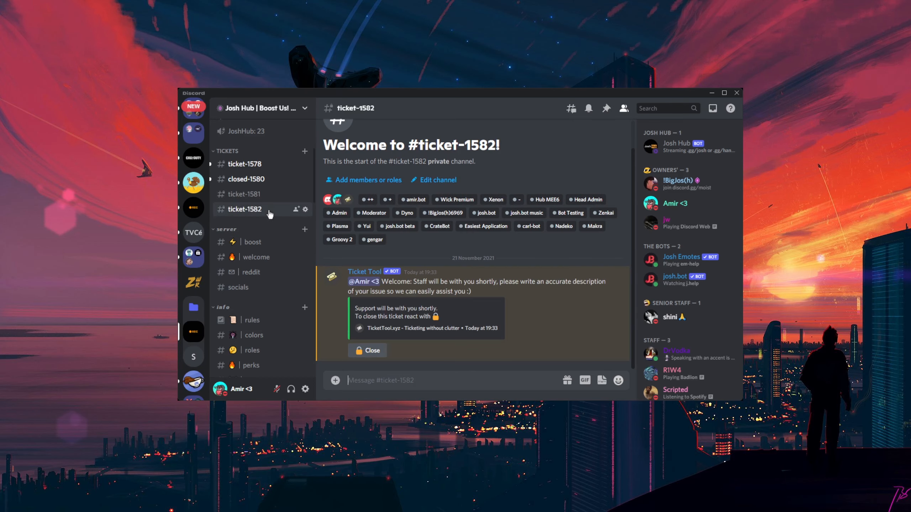
pyautogui.click(276, 195)
pyautogui.click(334, 278)
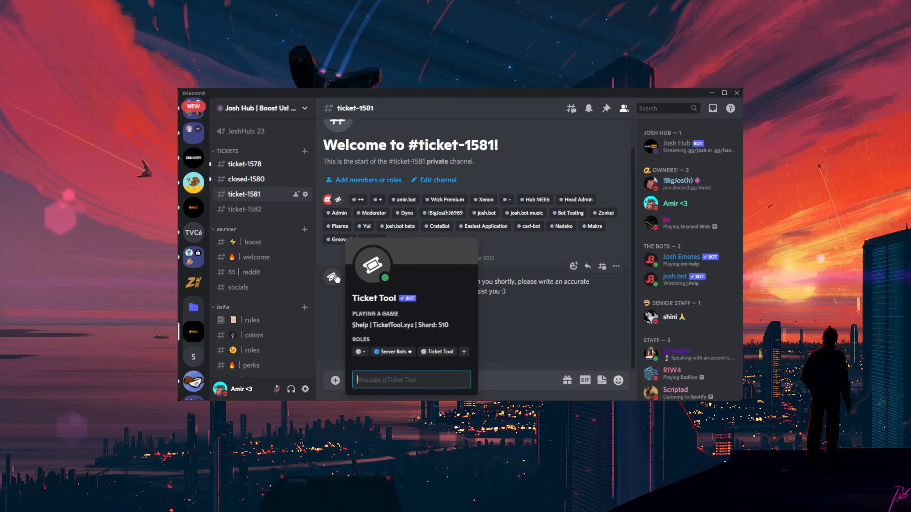
pyautogui.click(334, 278)
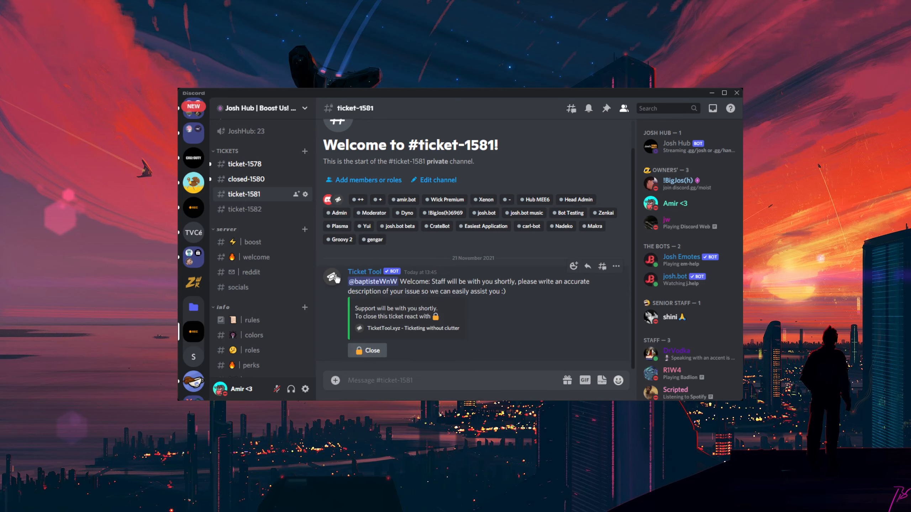
pyautogui.click(247, 210)
pyautogui.click(364, 272)
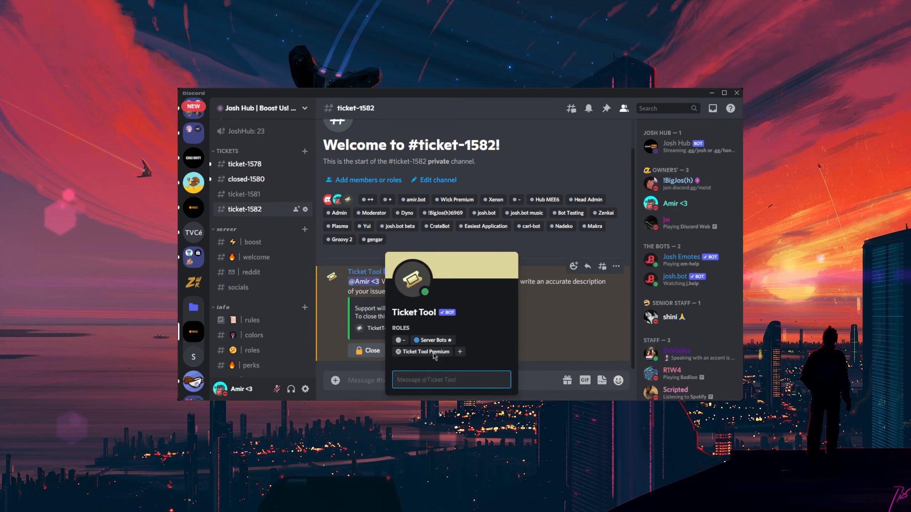
pyautogui.click(548, 335)
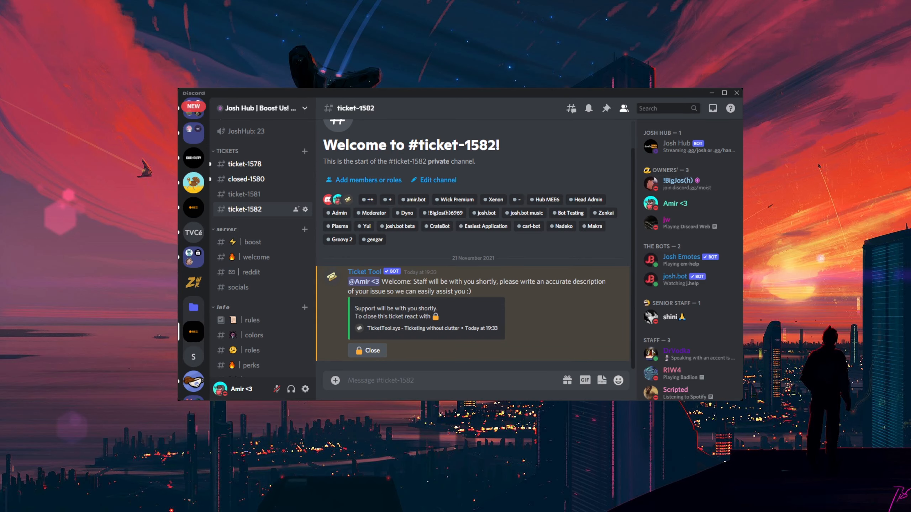
# Step: Switch to the Ticket Tool site, set the General Support panel's Ticket Opened channel name to "Ticket-{user}" in Ticket Options, and save
pyautogui.hotkey('alt', 'Tab')
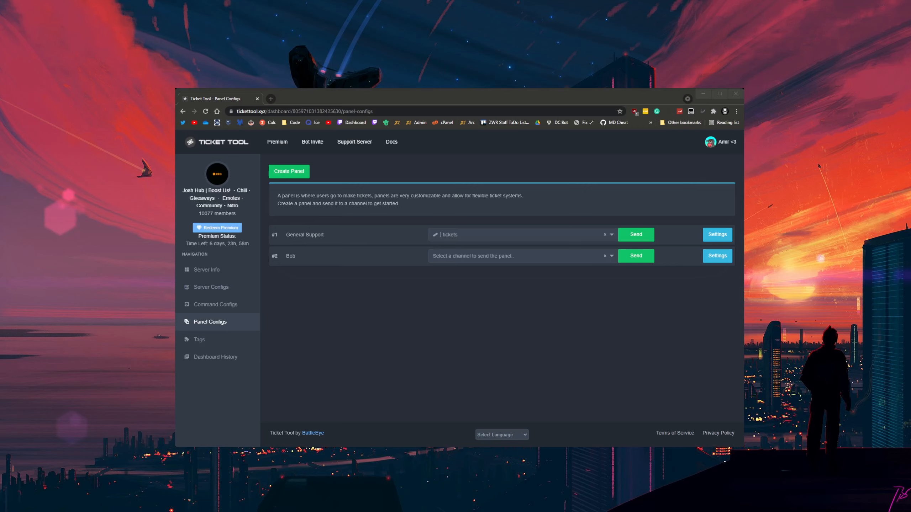
pyautogui.click(717, 234)
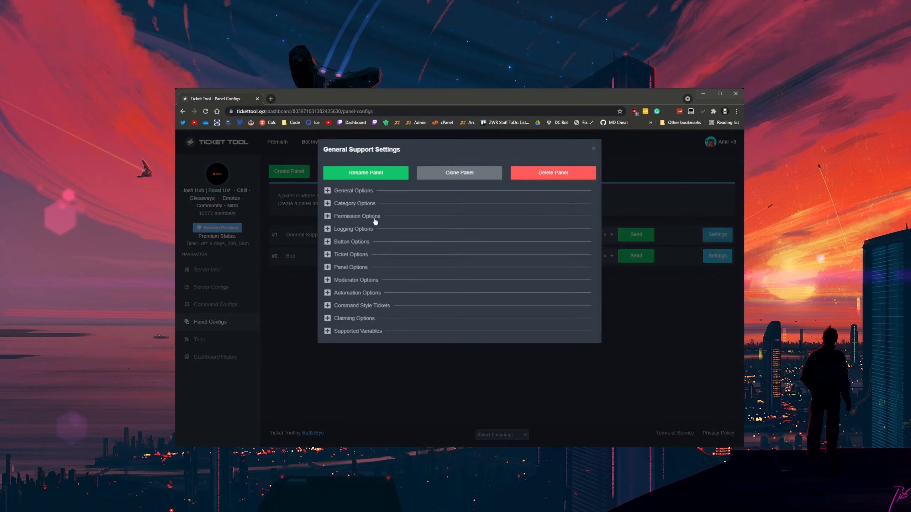
pyautogui.doubleClick(329, 217)
pyautogui.click(328, 204)
pyautogui.click(328, 203)
pyautogui.click(327, 216)
pyautogui.click(327, 216)
pyautogui.click(328, 242)
pyautogui.click(328, 242)
pyautogui.click(327, 254)
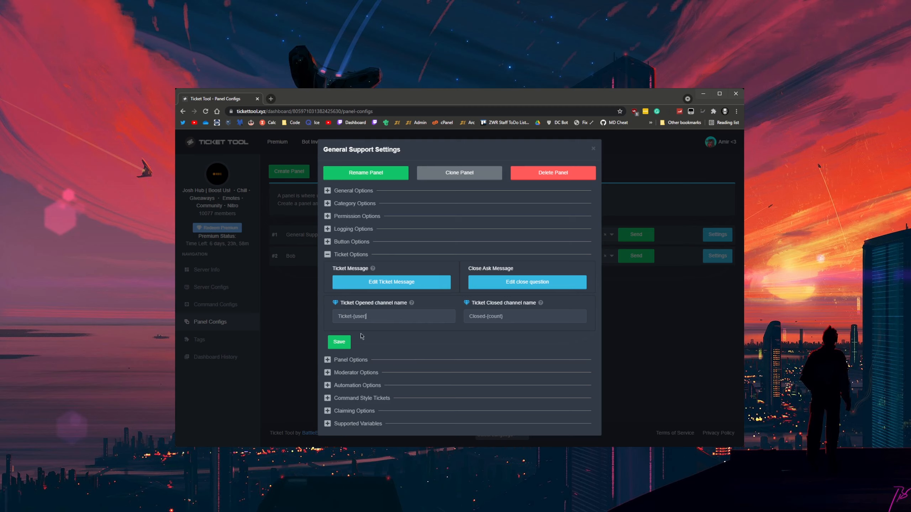
pyautogui.click(339, 343)
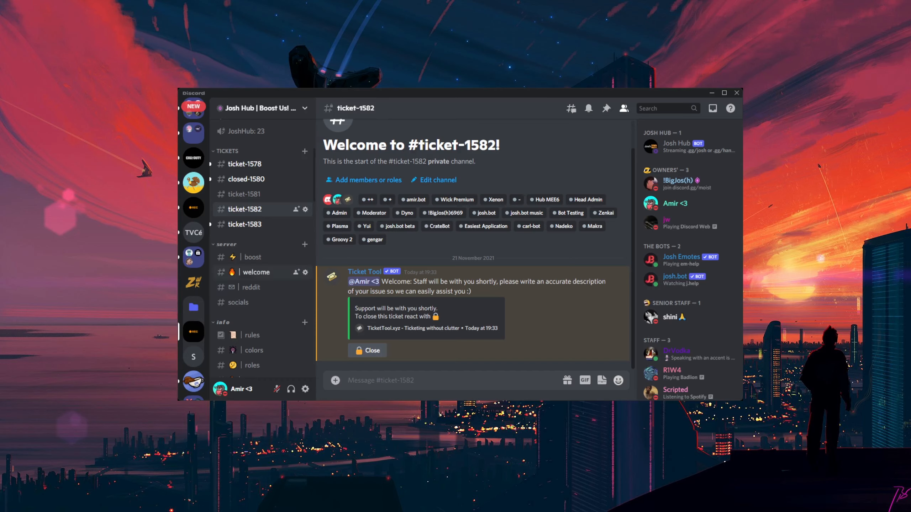
# Step: Switch to Discord, try to create another ticket from the General Support panel in the tickets channel, and dismiss the reply
pyautogui.scroll(-5, 262, 273)
pyautogui.scroll(-3, 262, 251)
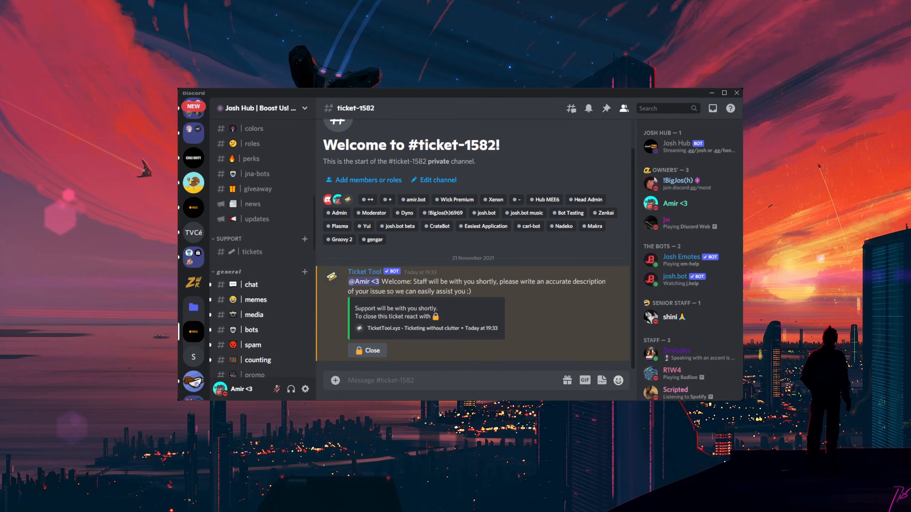
pyautogui.click(252, 251)
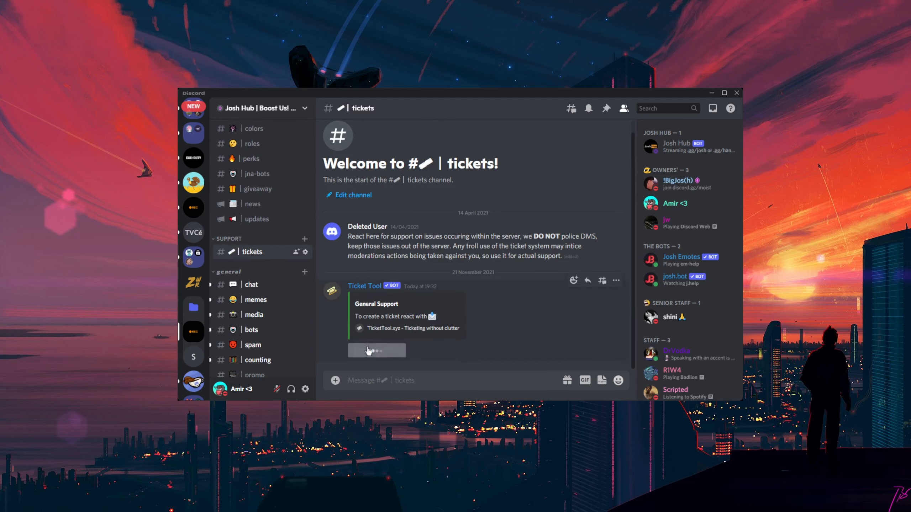
pyautogui.click(376, 350)
pyautogui.scroll(10, 269, 279)
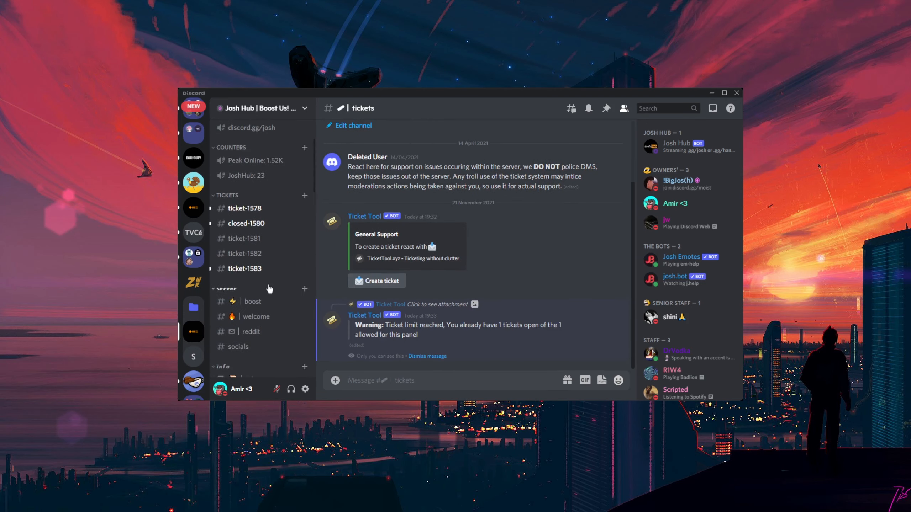
pyautogui.click(441, 357)
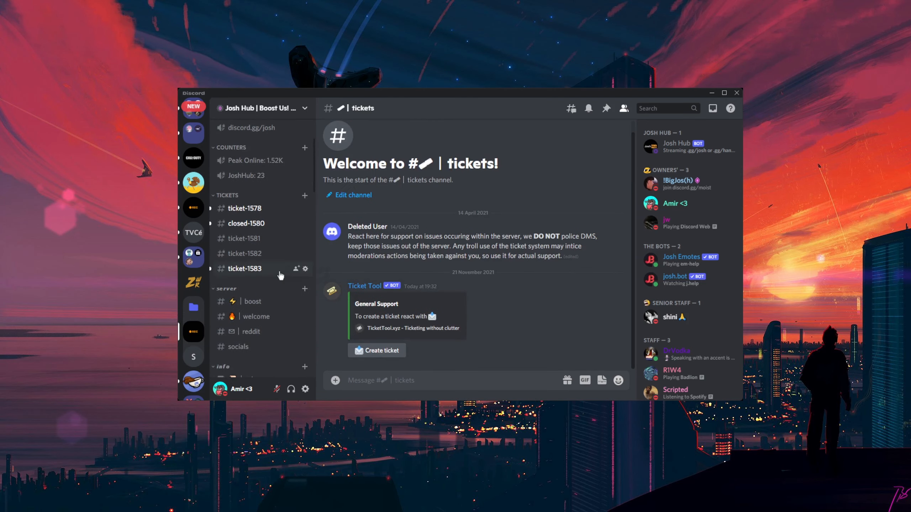
# Step: Close the ticket in the ticket-1582 channel and delete it
pyautogui.click(260, 275)
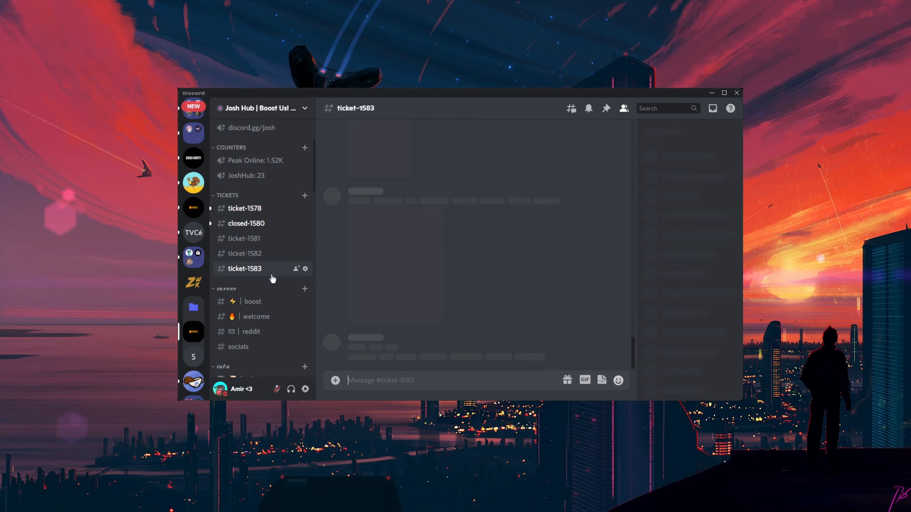
pyautogui.click(252, 254)
pyautogui.click(384, 354)
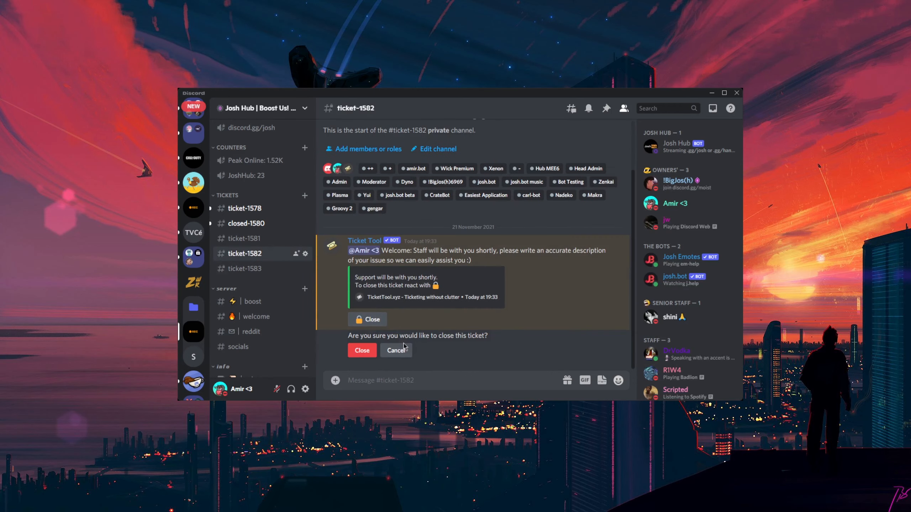
pyautogui.click(362, 351)
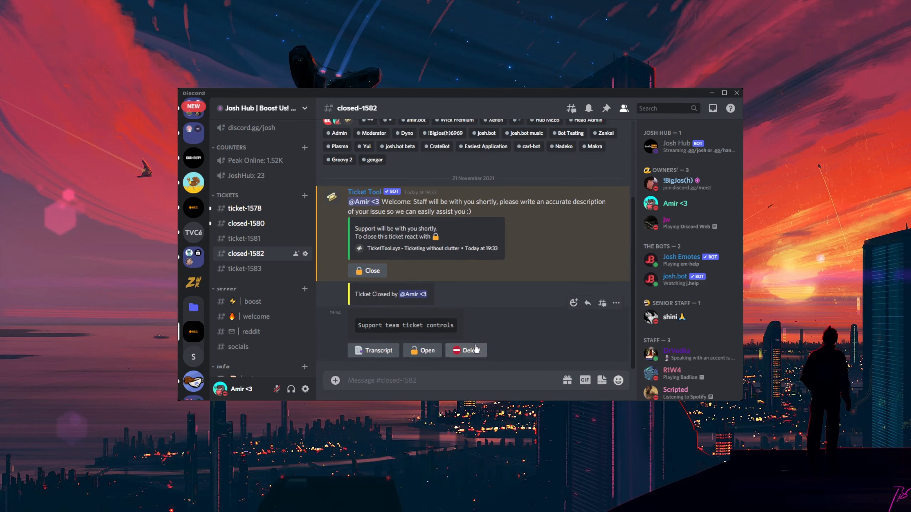
pyautogui.click(475, 349)
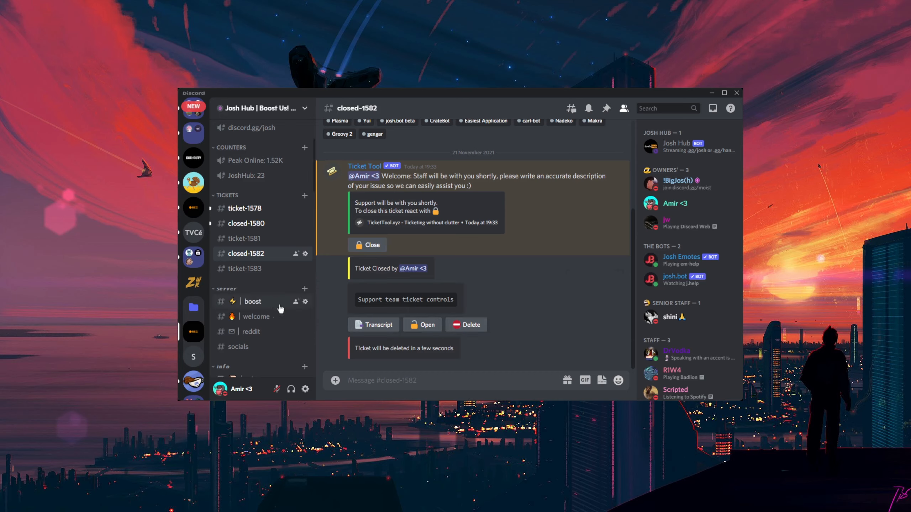
# Step: Return to the tickets channel and try again to create a General Support ticket
pyautogui.scroll(-1, 275, 271)
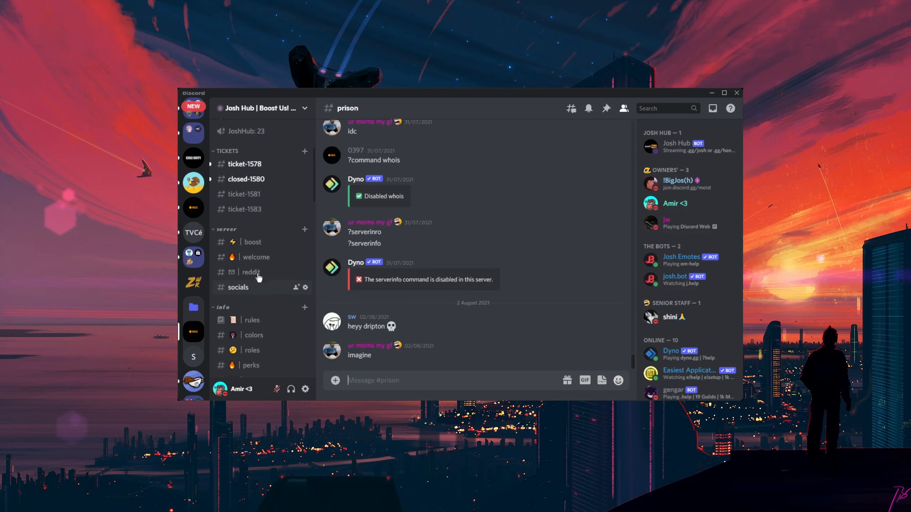
pyautogui.scroll(-3, 264, 291)
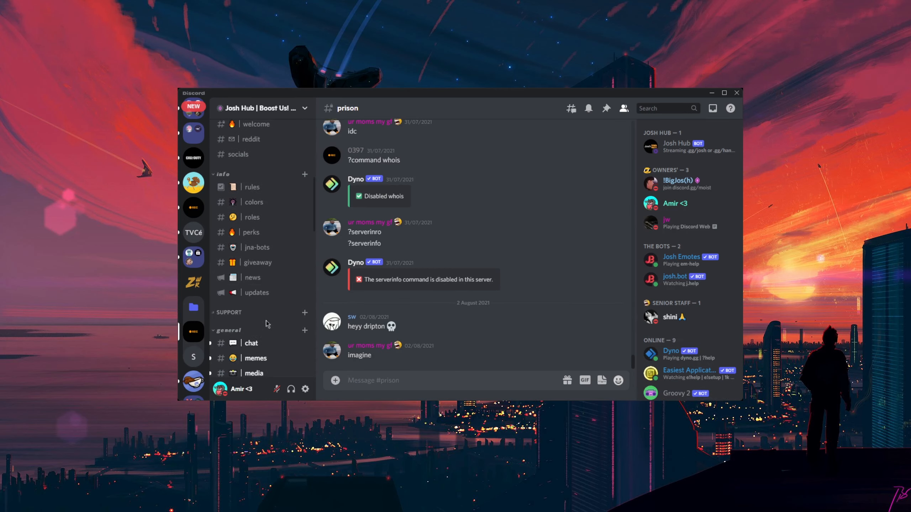
pyautogui.click(256, 325)
pyautogui.click(354, 352)
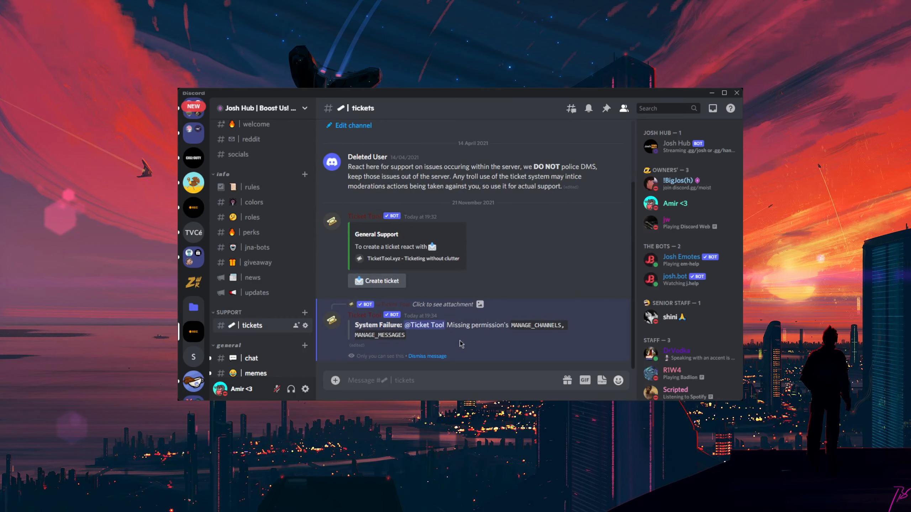
# Step: Copy the ID of the Ticket Tool bot that posted the General Support panel
pyautogui.click(367, 216)
pyautogui.click(367, 217)
pyautogui.rightClick(365, 215)
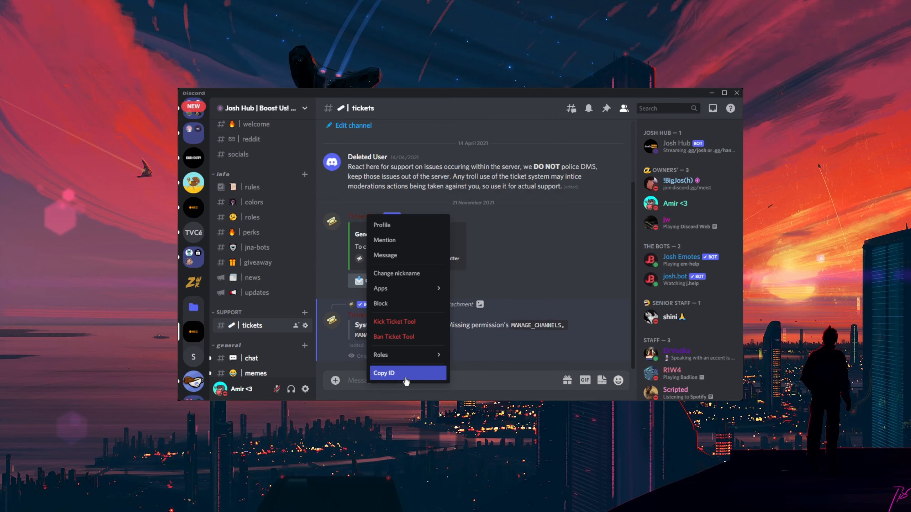
pyautogui.click(407, 376)
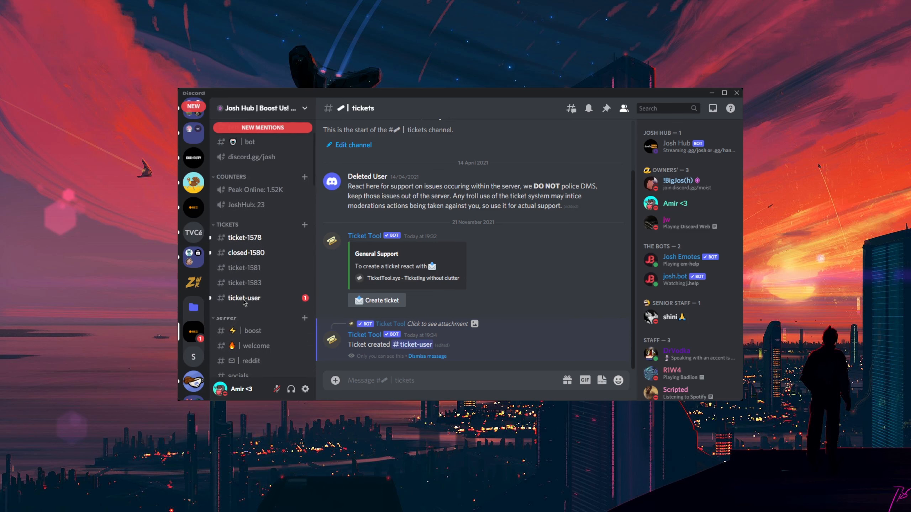
# Step: Open the ticket-user channel, then make the General Support panel's Ticket Opened channel name use the user's ID on the Ticket Tool site and save
pyautogui.click(247, 298)
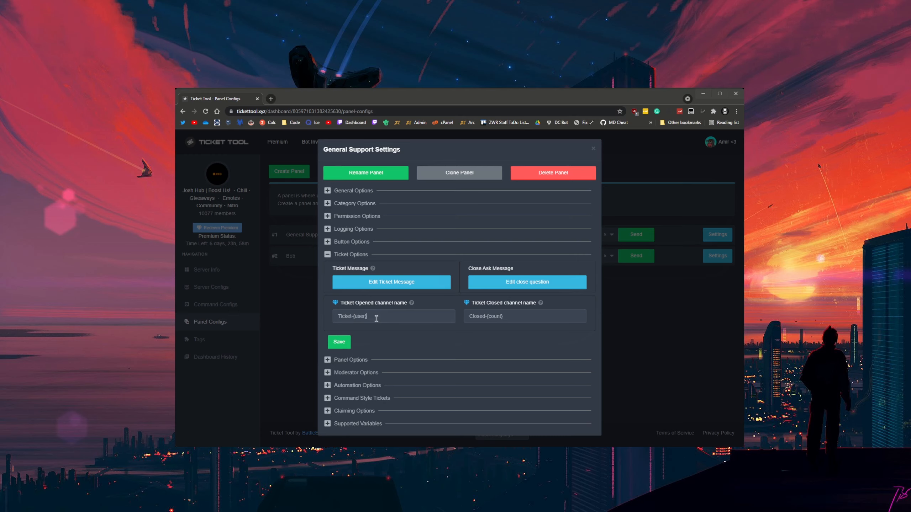
pyautogui.click(338, 344)
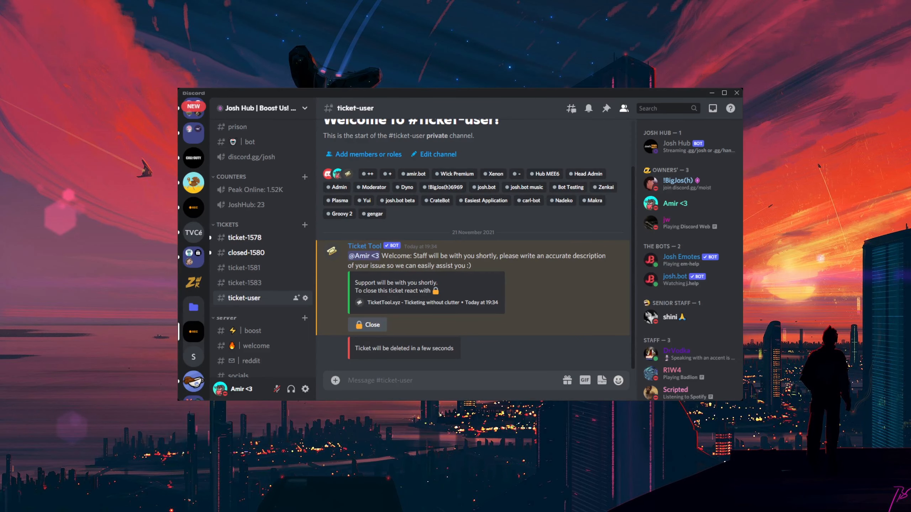
# Step: Create a General Support ticket from Discord's tickets channel and open the resulting channel to check its name
pyautogui.scroll(-5, 262, 287)
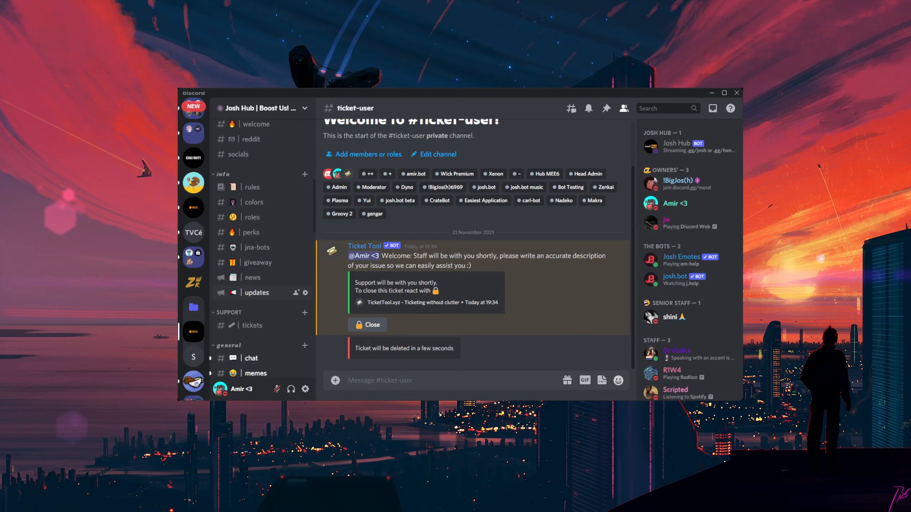
pyautogui.click(253, 326)
pyautogui.click(362, 349)
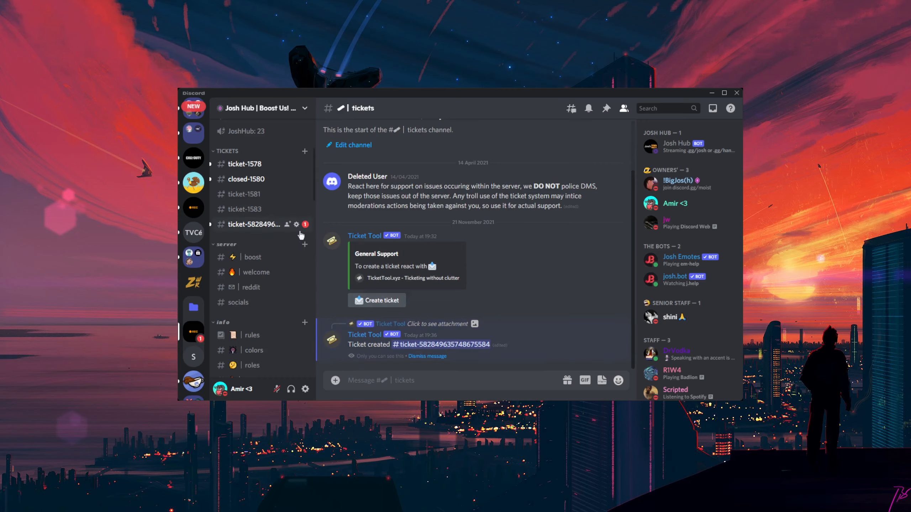
pyautogui.click(274, 225)
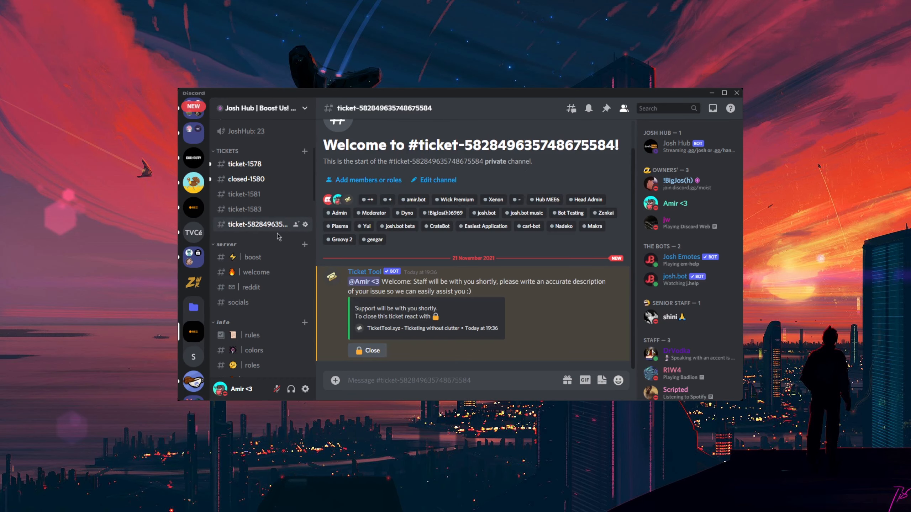
# Step: On the Ticket Tool site, examine the General Support panel's supported variables for those referring to the ticket author
pyautogui.rightClick(257, 222)
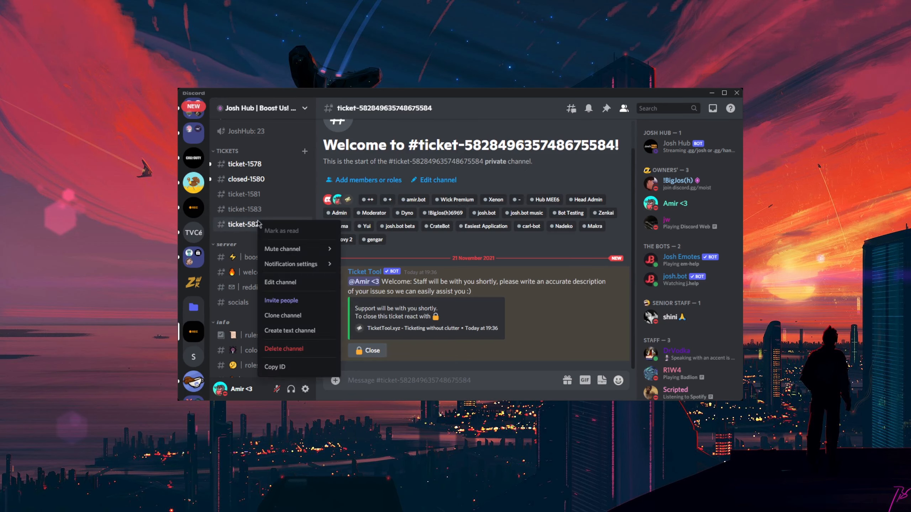
pyautogui.click(251, 227)
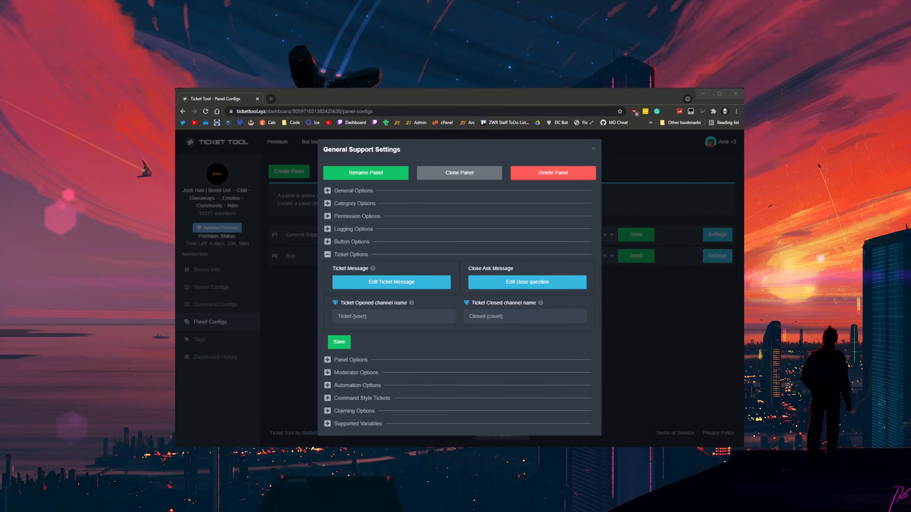
pyautogui.click(358, 423)
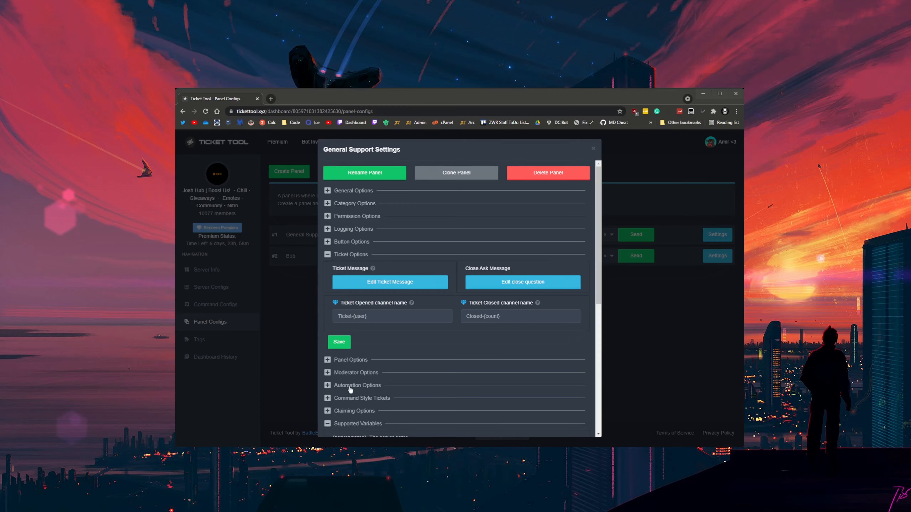
pyautogui.scroll(-5, 353, 389)
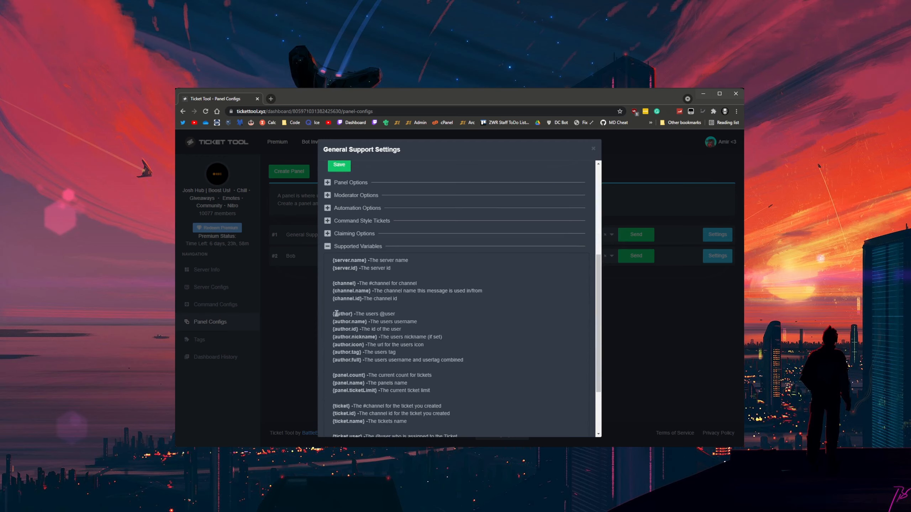
pyautogui.moveTo(332, 314)
pyautogui.mouseDown()
pyautogui.moveTo(353, 314)
pyautogui.moveTo(332, 315)
pyautogui.mouseUp()
pyautogui.click(360, 316)
pyautogui.click(363, 319)
pyautogui.click(343, 313)
pyautogui.scroll(3, 345, 311)
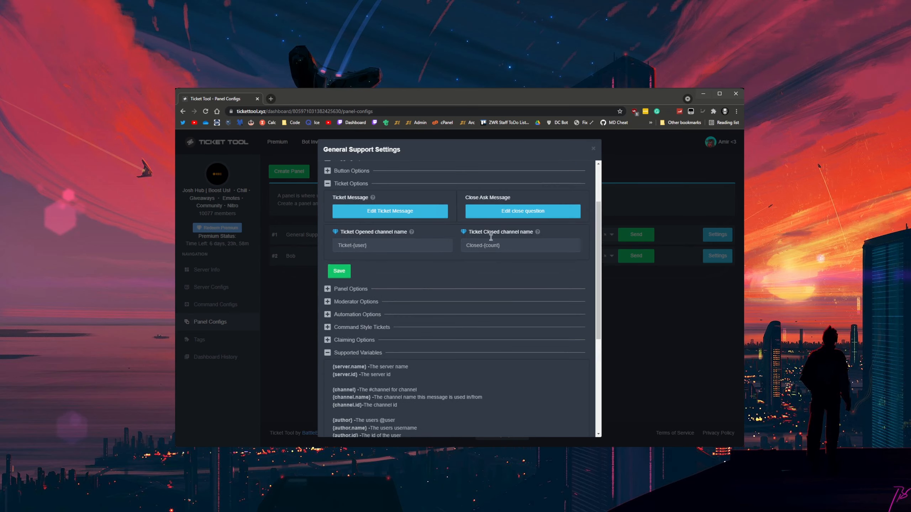
# Step: Reopen the General Support panel's settings, make its Ticket Opened channel name "Ticket-" followed by the author variable, and save
pyautogui.click(593, 149)
pyautogui.click(716, 235)
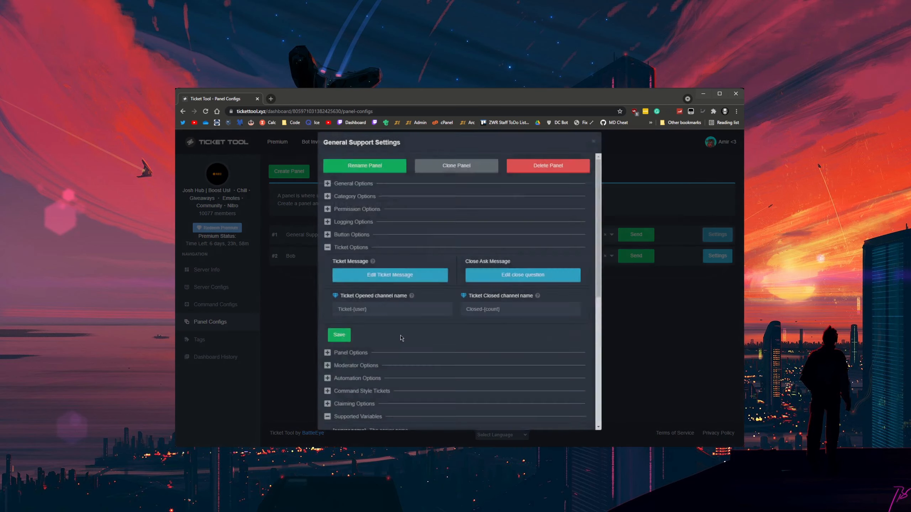
pyautogui.scroll(-1, 373, 303)
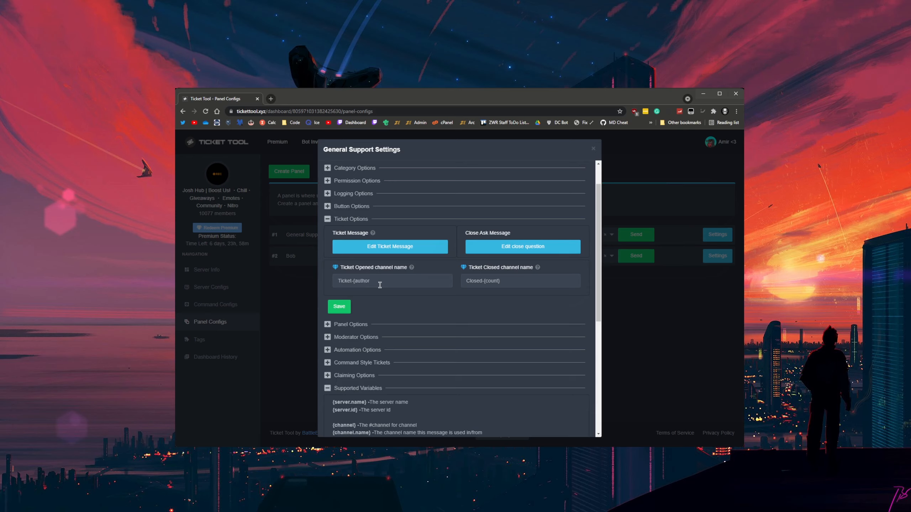
pyautogui.click(339, 310)
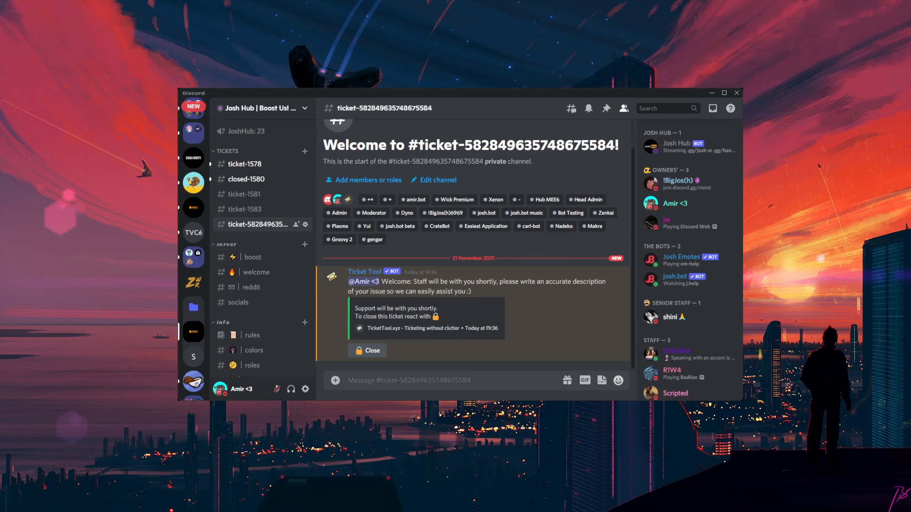
# Step: In Discord, delete the open ticket channel named with the user's ID
pyautogui.scroll(3, 262, 251)
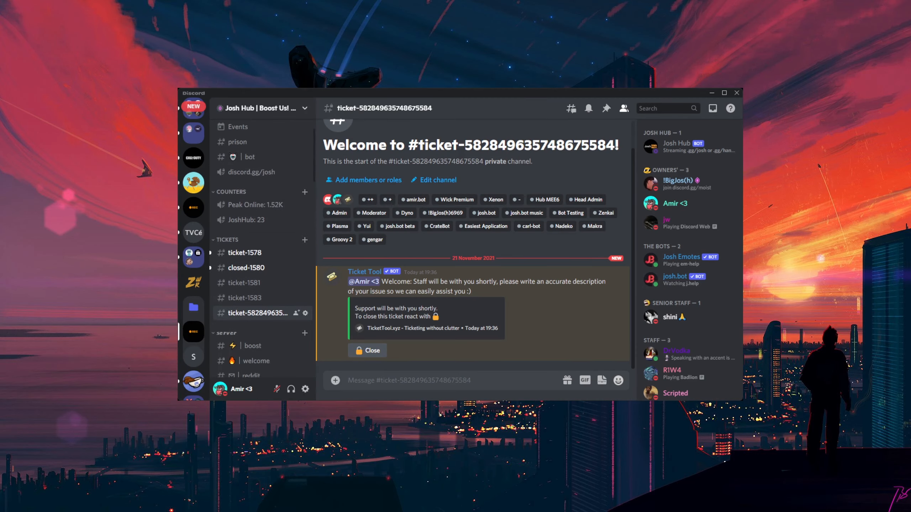
pyautogui.rightClick(257, 313)
pyautogui.click(287, 367)
pyautogui.click(527, 276)
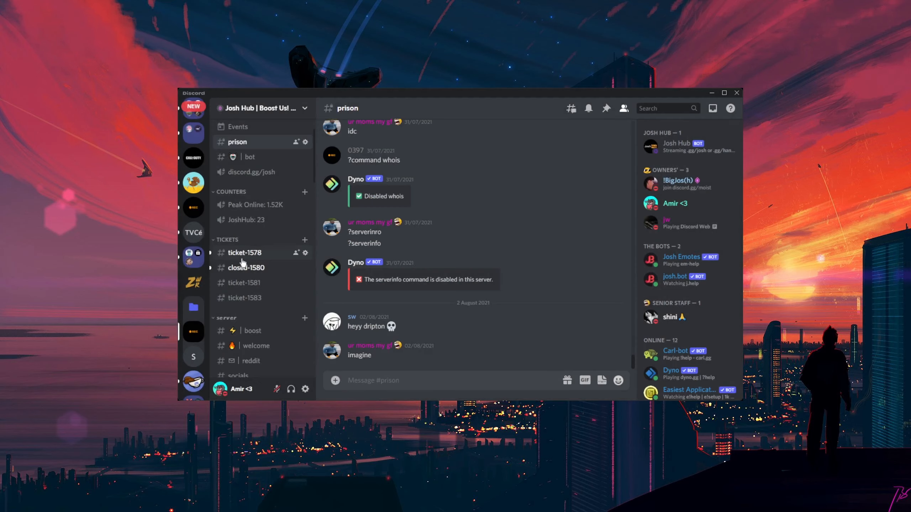
# Step: Create a General Support ticket from the tickets channel and check the new channel's name under the TICKETS category
pyautogui.scroll(-5, 243, 262)
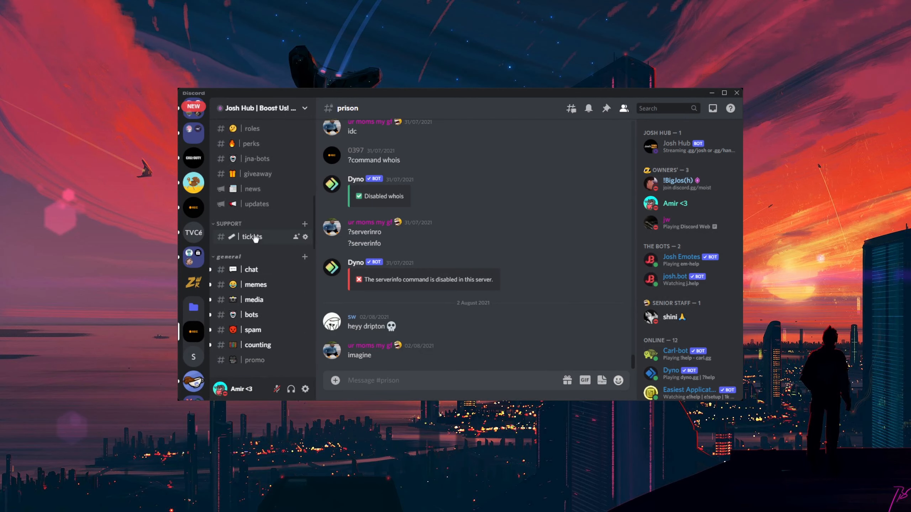
pyautogui.click(253, 237)
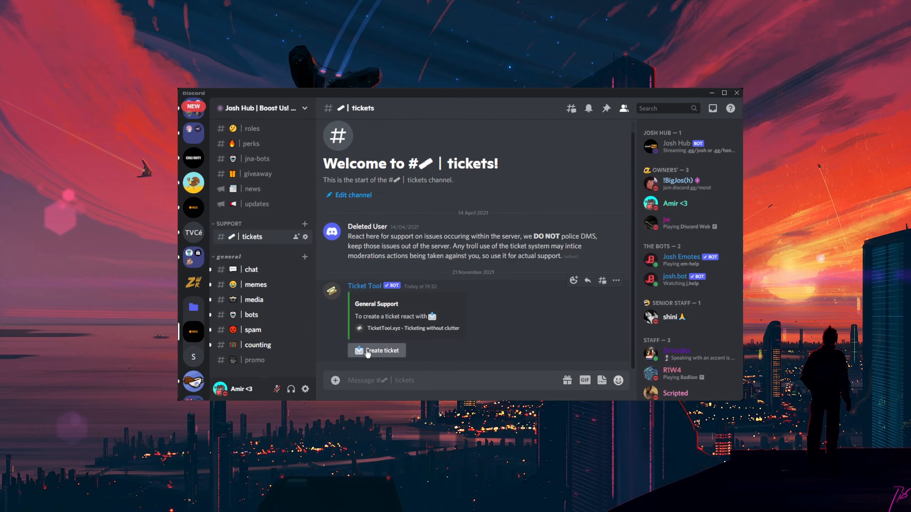
pyautogui.click(367, 353)
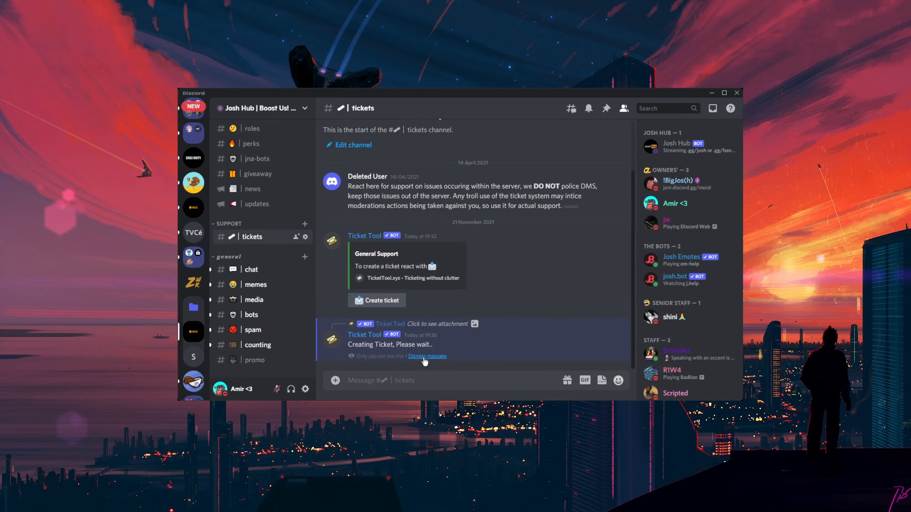
pyautogui.scroll(5, 252, 226)
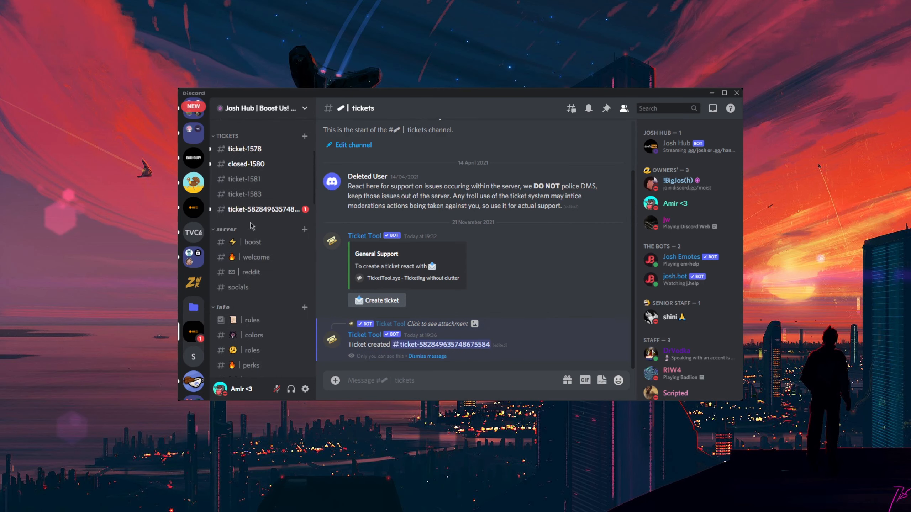
# Step: Delete the newly created ticket channel that is still named with the user's ID
pyautogui.rightClick(256, 212)
pyautogui.moveTo(272, 245)
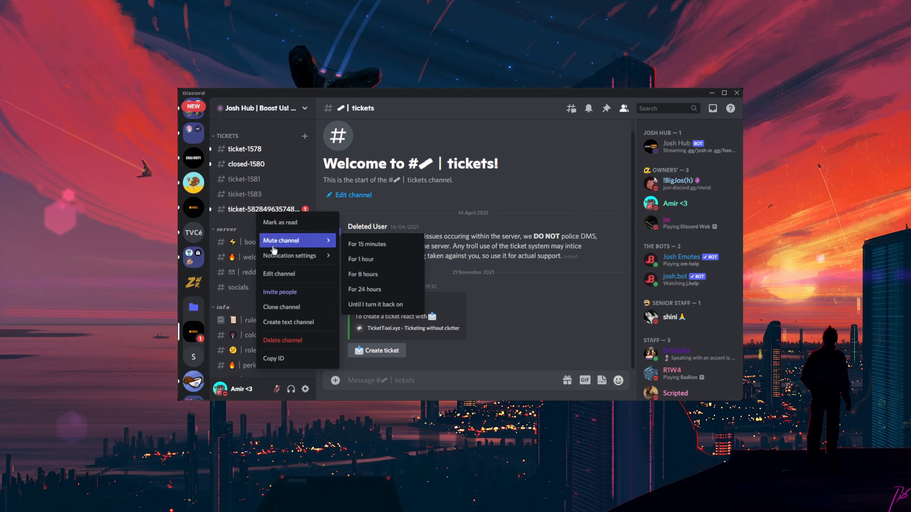
pyautogui.click(282, 340)
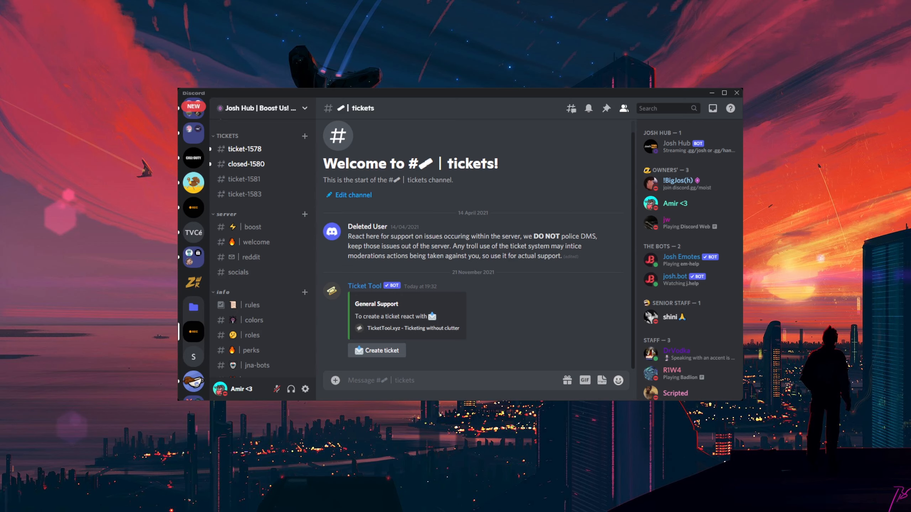
# Step: Create another General Support ticket, open its channel to check the name, and briefly view the Ticket Tool bot's profile
pyautogui.click(367, 350)
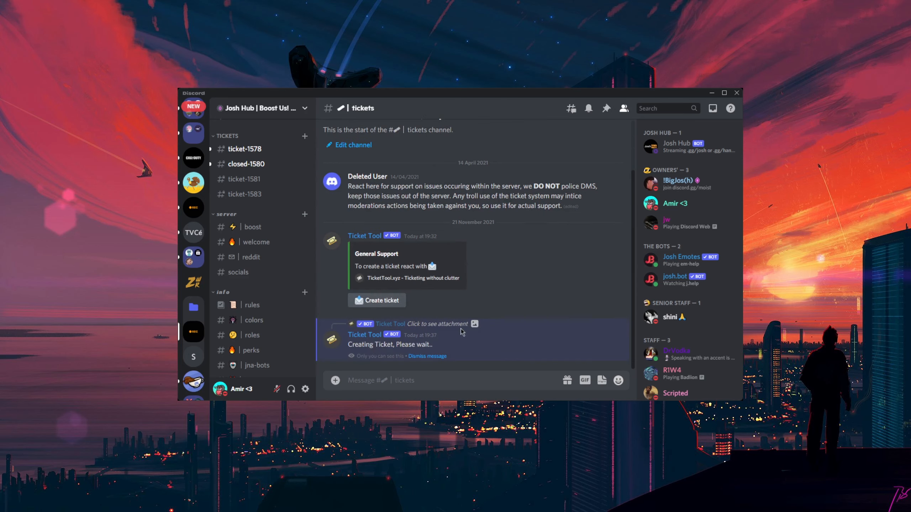
pyautogui.click(259, 209)
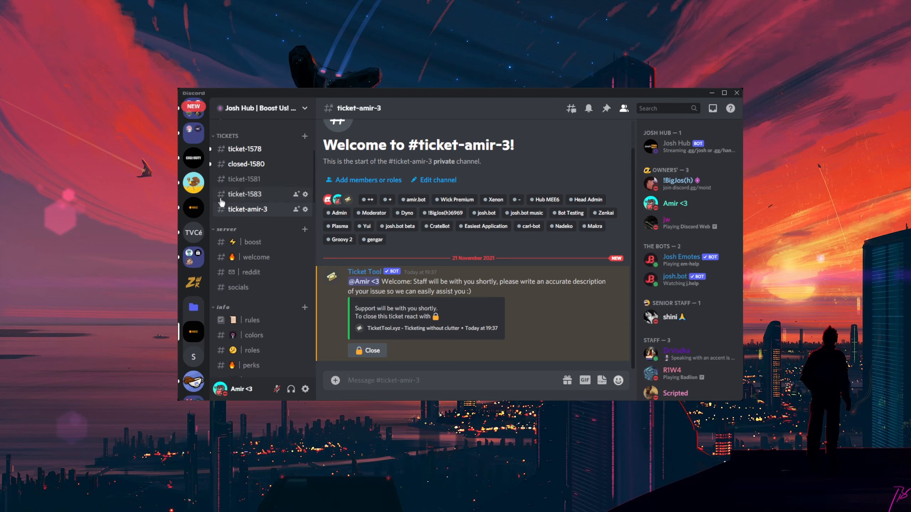
pyautogui.click(364, 271)
pyautogui.press('Escape')
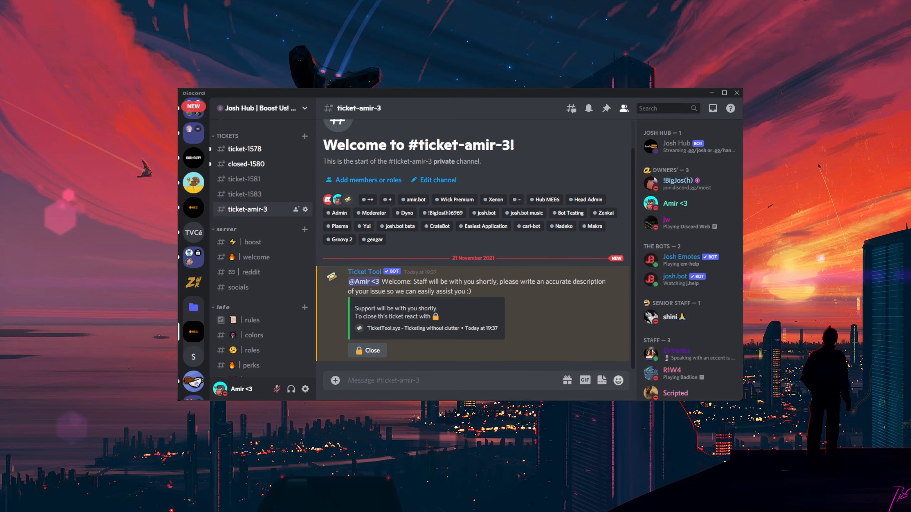
# Step: Delete the open ticket channel named after the user and return to the tickets channel
pyautogui.rightClick(248, 212)
pyautogui.click(279, 342)
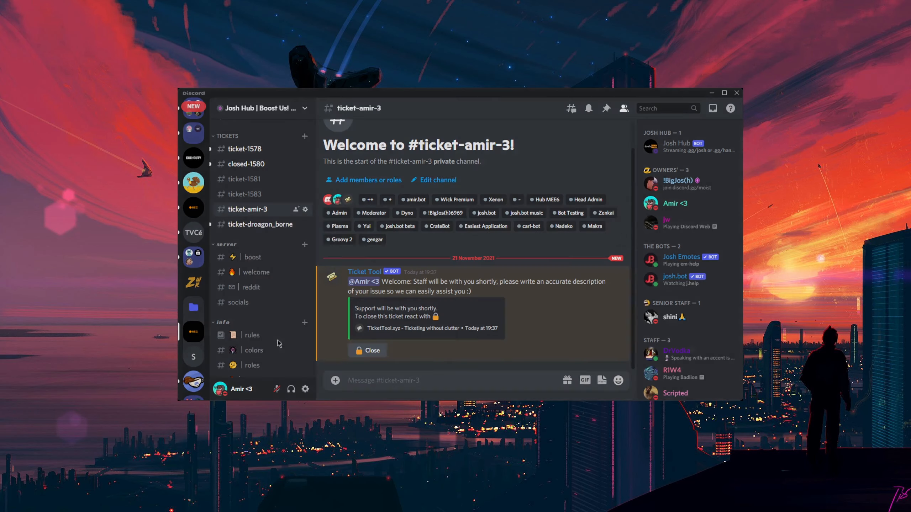
pyautogui.click(531, 279)
pyautogui.scroll(-4, 251, 288)
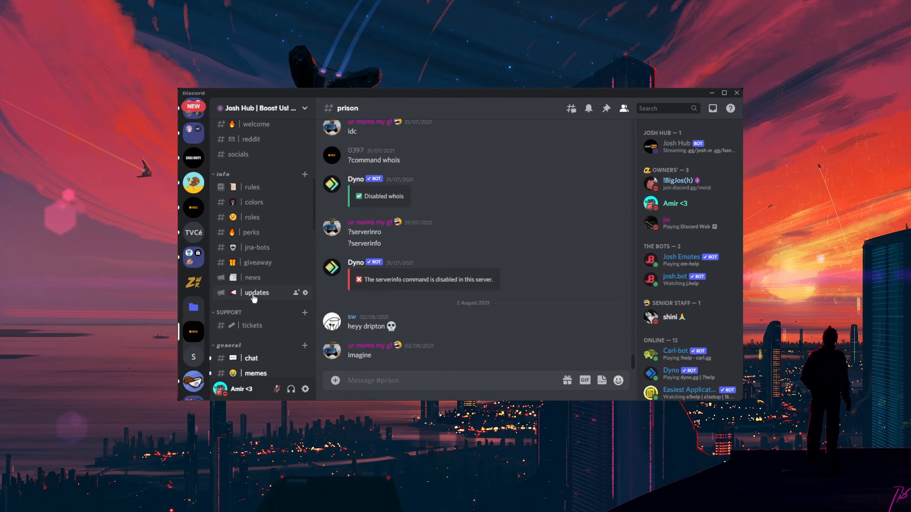
pyautogui.click(253, 326)
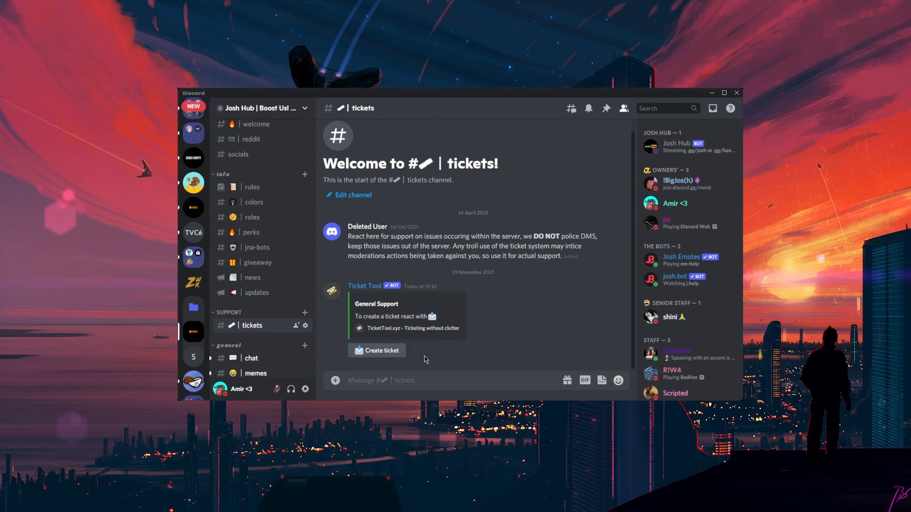
pyautogui.click(427, 355)
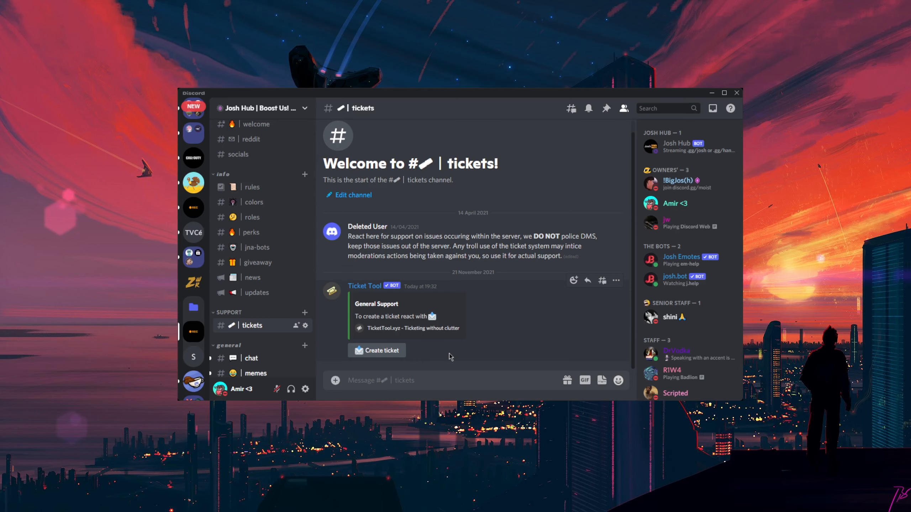